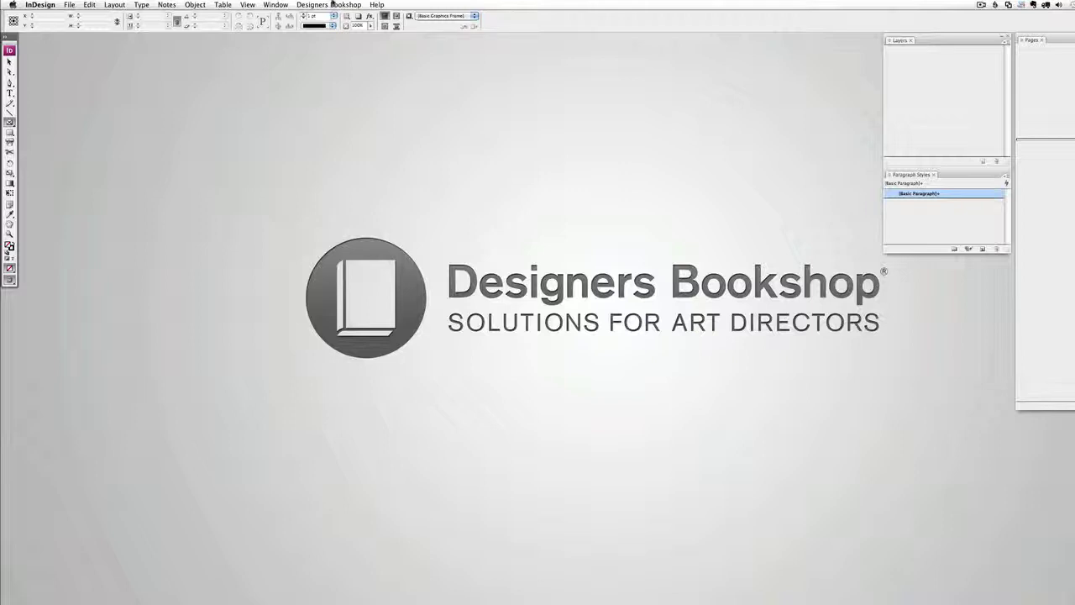
Step: Open the Grid Calculator Pro Edition plug-in from Designers Bookshop
{"action": "left_click", "coordinate": [332, 5]}
{"action": "mouse_move", "coordinate": [333, 16]}
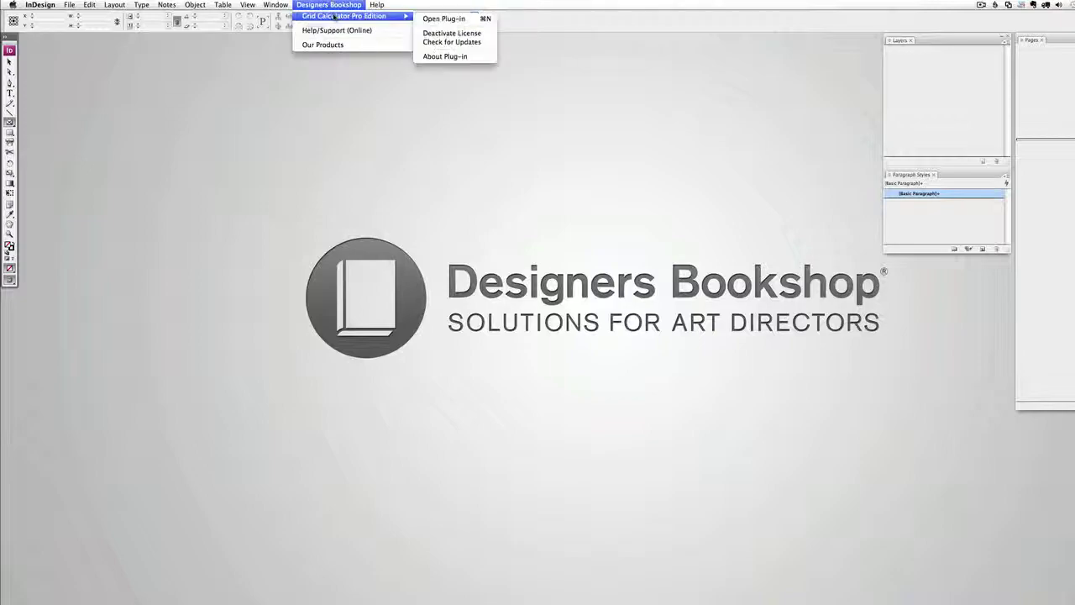
{"action": "left_click", "coordinate": [433, 17]}
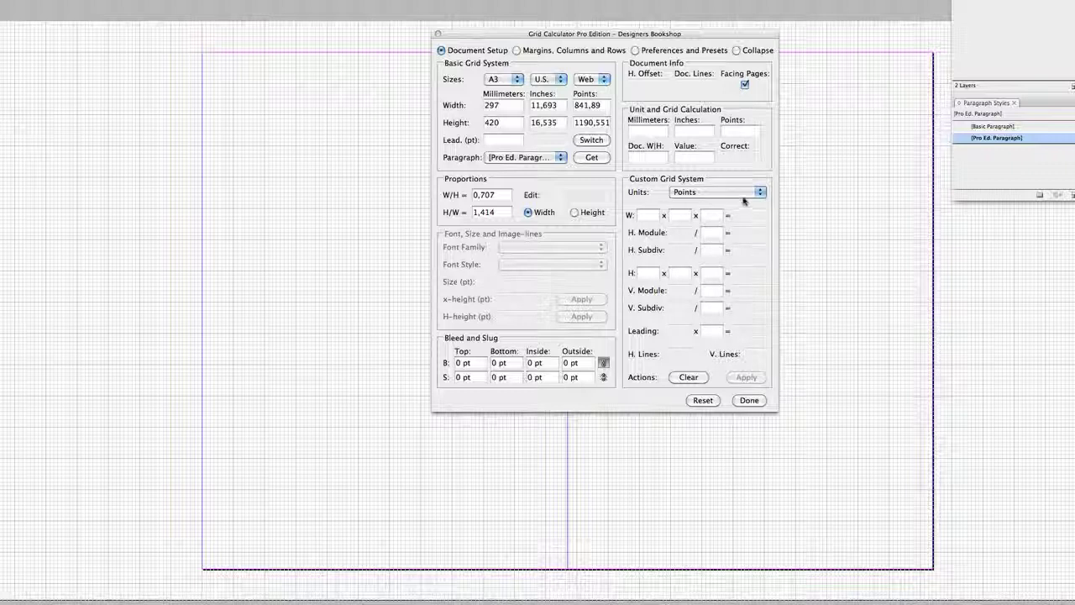
Step: Look through the DIN, U.S. and Web page sizes and set the document size to A4
{"action": "left_click", "coordinate": [509, 139]}
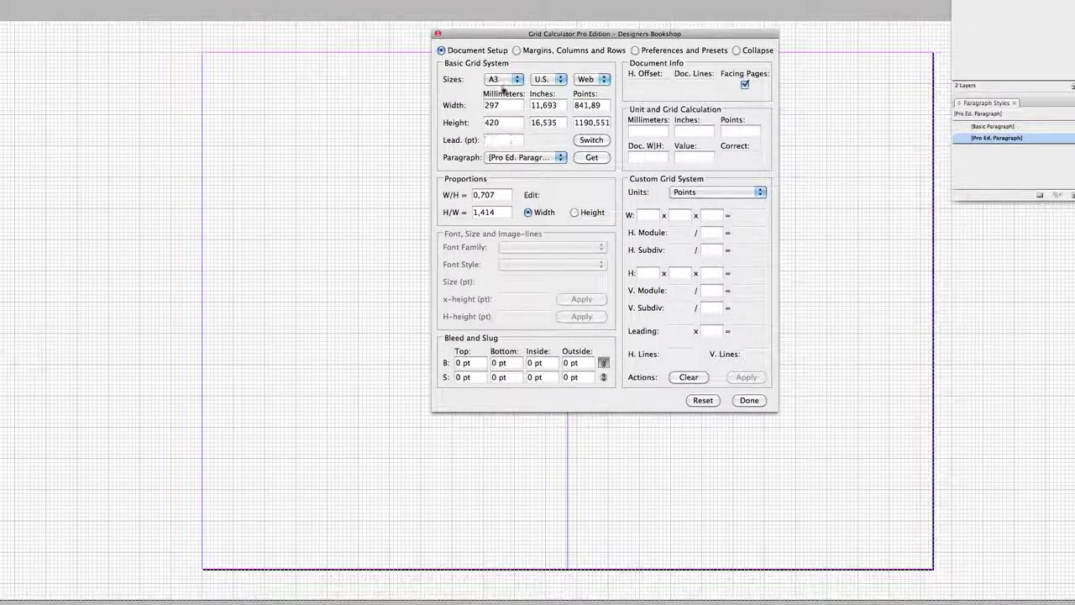
{"action": "left_click", "coordinate": [514, 80]}
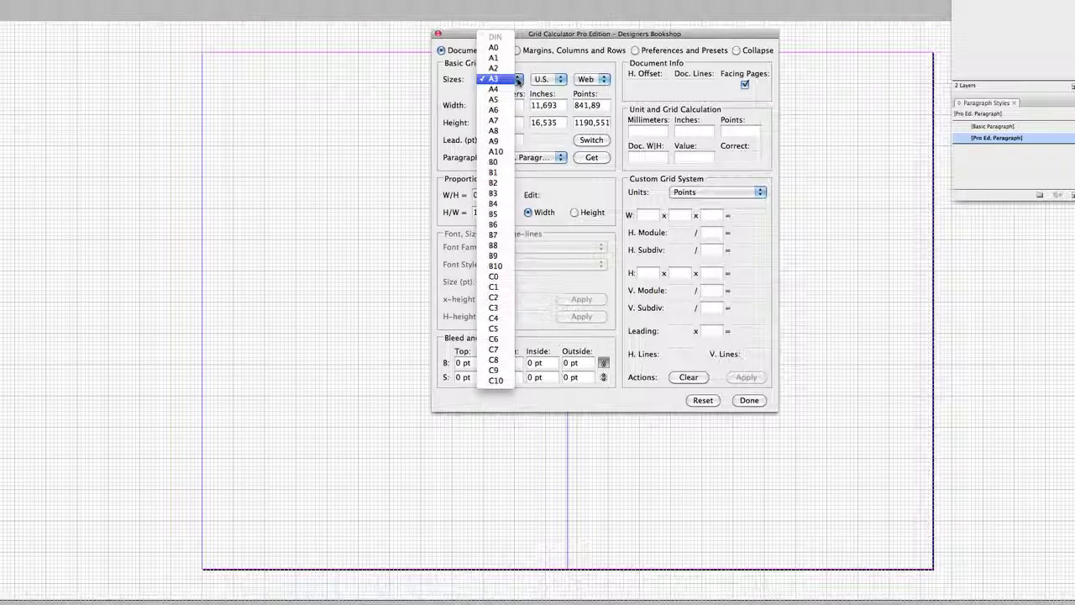
{"action": "left_click", "coordinate": [505, 79]}
{"action": "left_click", "coordinate": [560, 79]}
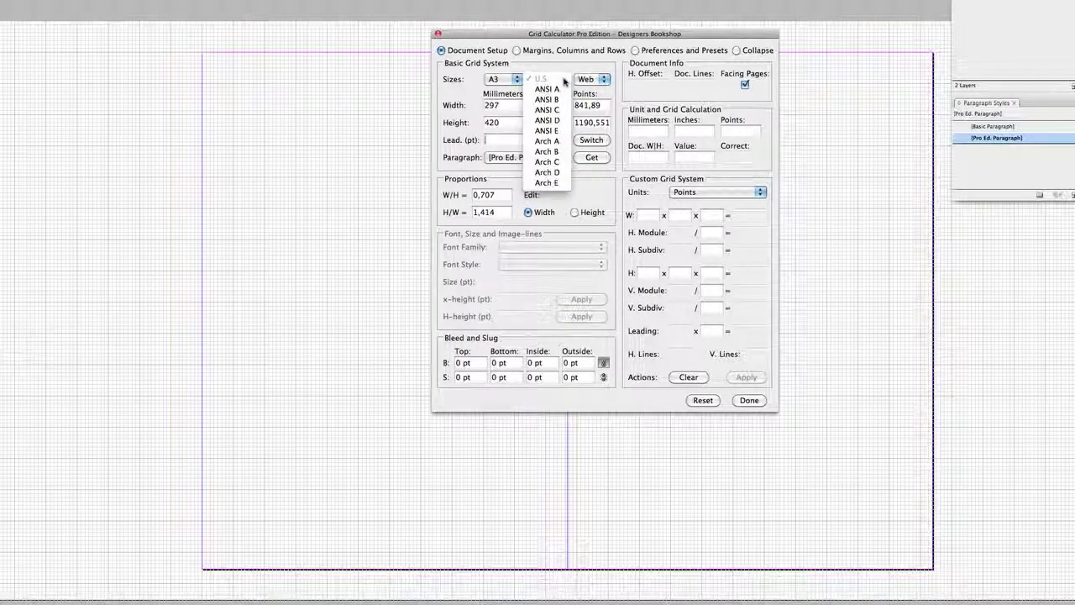
{"action": "left_click", "coordinate": [560, 79]}
{"action": "left_click", "coordinate": [603, 79]}
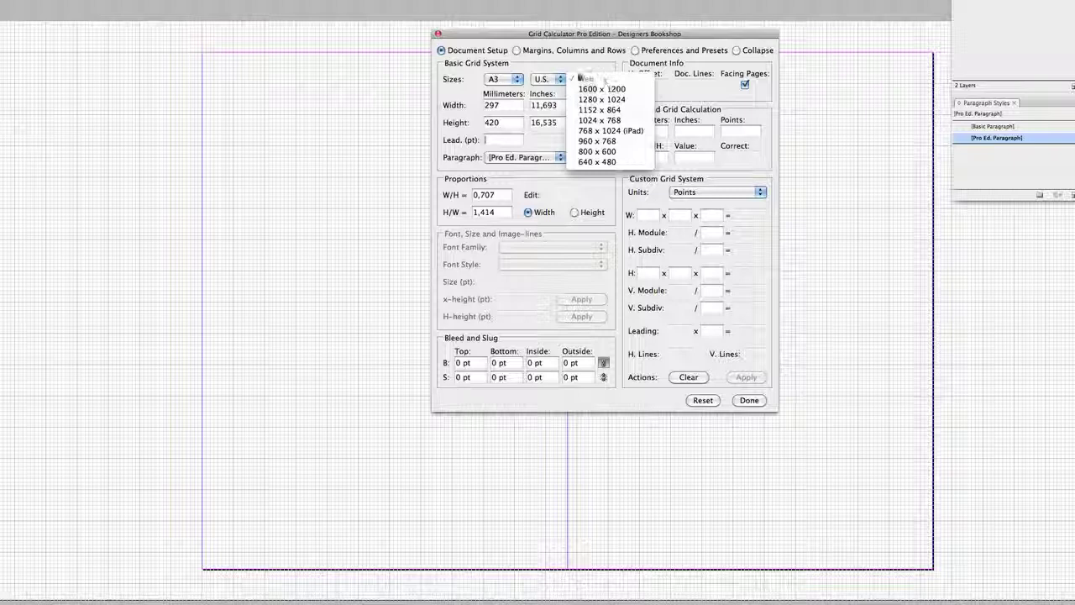
{"action": "left_click", "coordinate": [546, 77]}
{"action": "left_click", "coordinate": [515, 79]}
{"action": "left_click", "coordinate": [496, 89]}
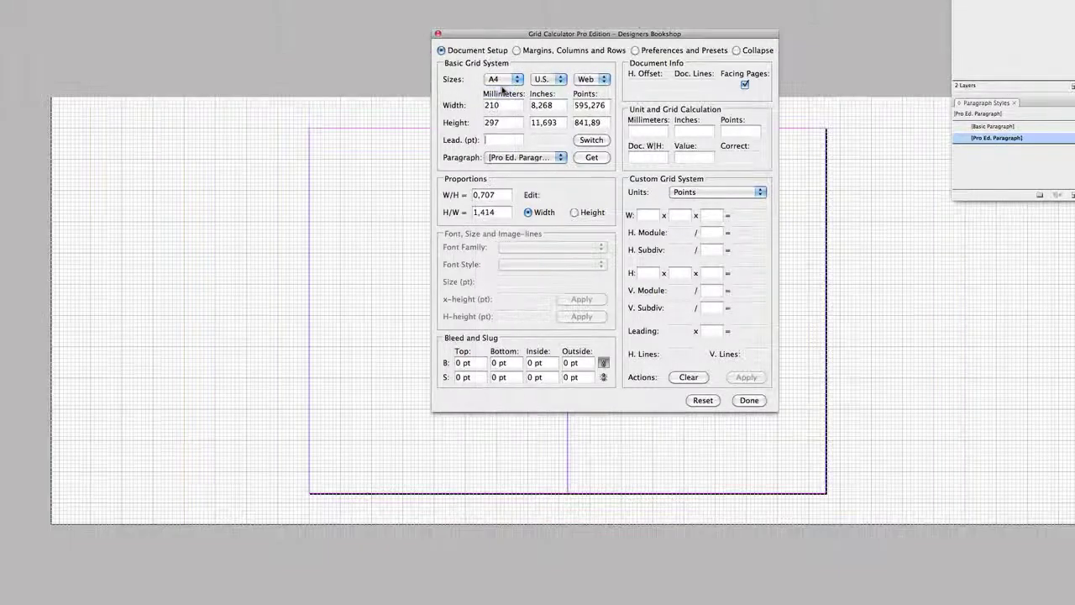
Step: Set the basic grid system's leading to 12,5 pt
{"action": "left_click_drag", "start_coordinate": [520, 38], "coordinate": [553, 102]}
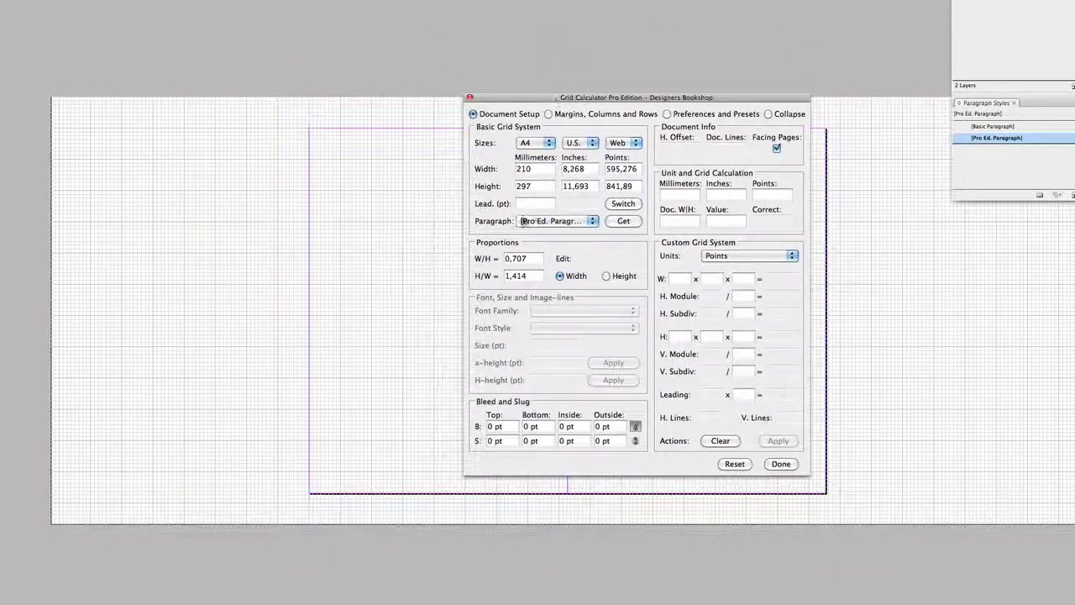
{"action": "left_click", "coordinate": [529, 203]}
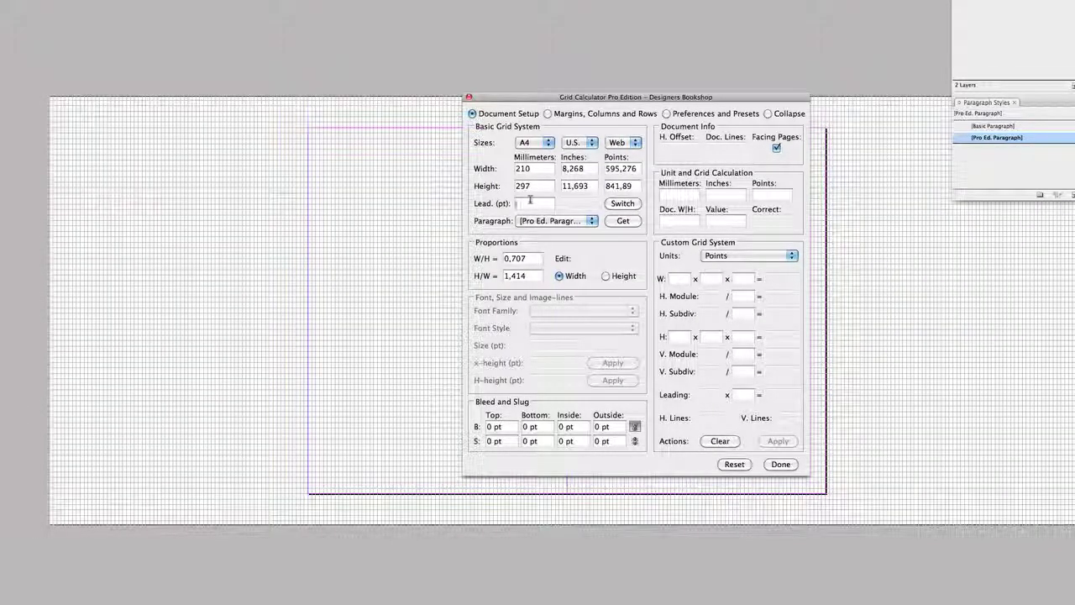
{"action": "type", "text": "12,5"}
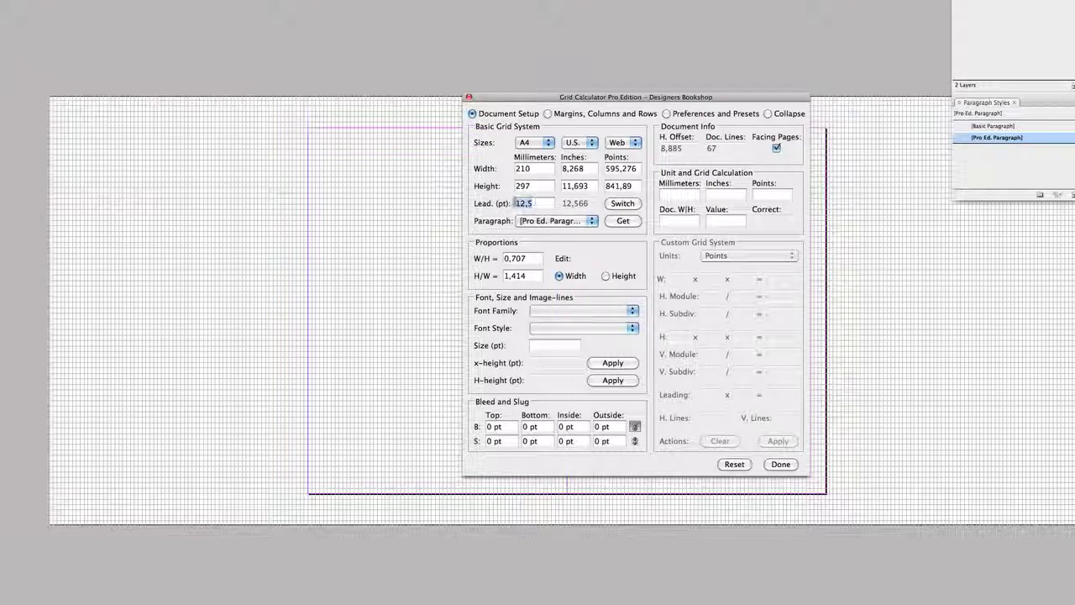
{"action": "double_click", "coordinate": [524, 203]}
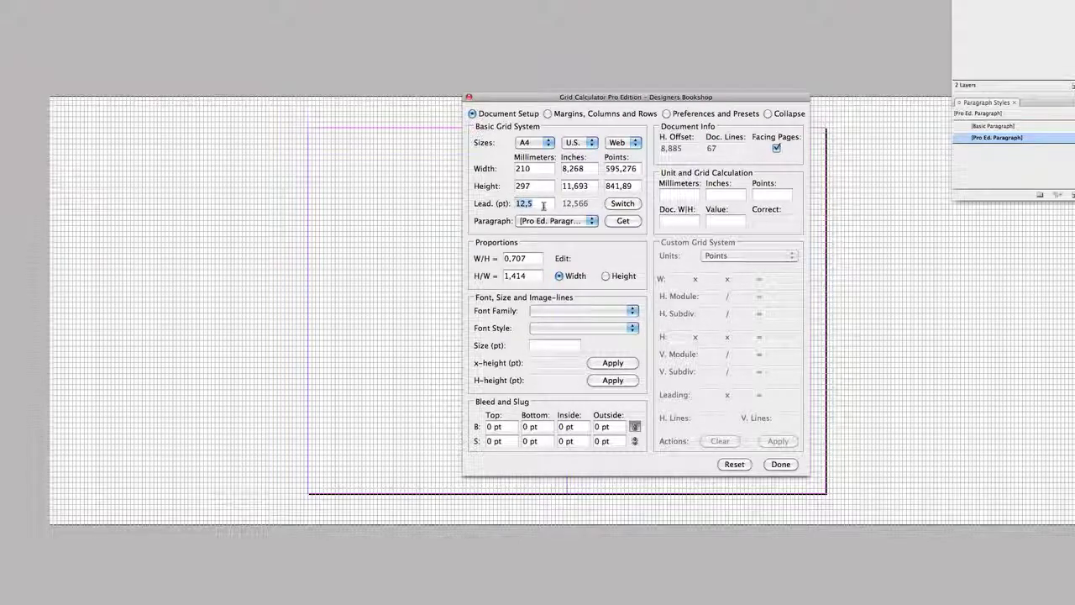
Step: Set the image-line font to Berthold Akzidenz Grotesk Medium at a size of 10 pt
{"action": "left_click", "coordinate": [563, 311]}
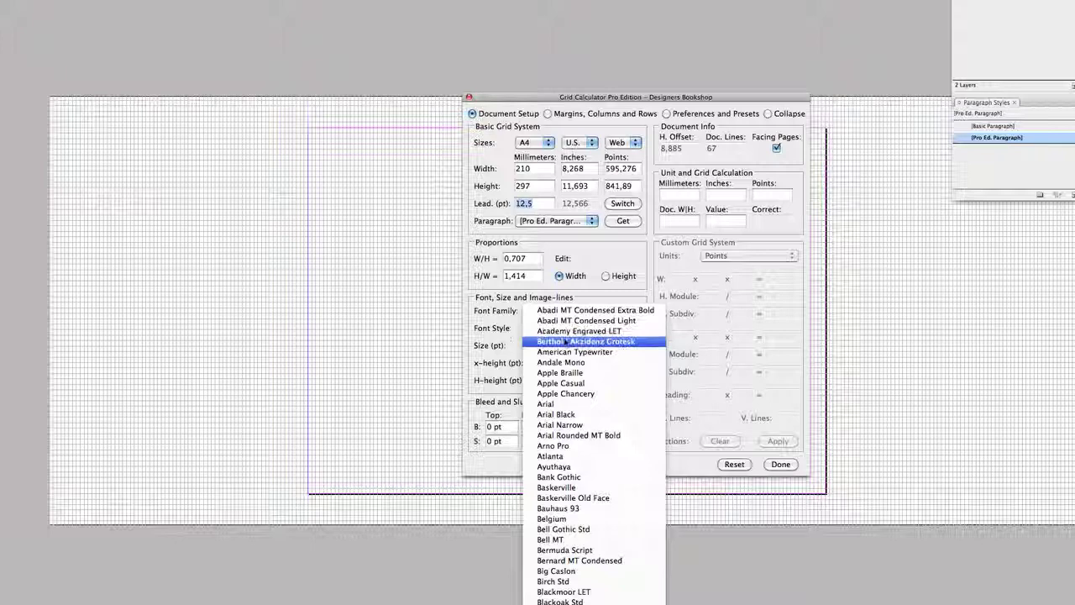
{"action": "left_click", "coordinate": [566, 343]}
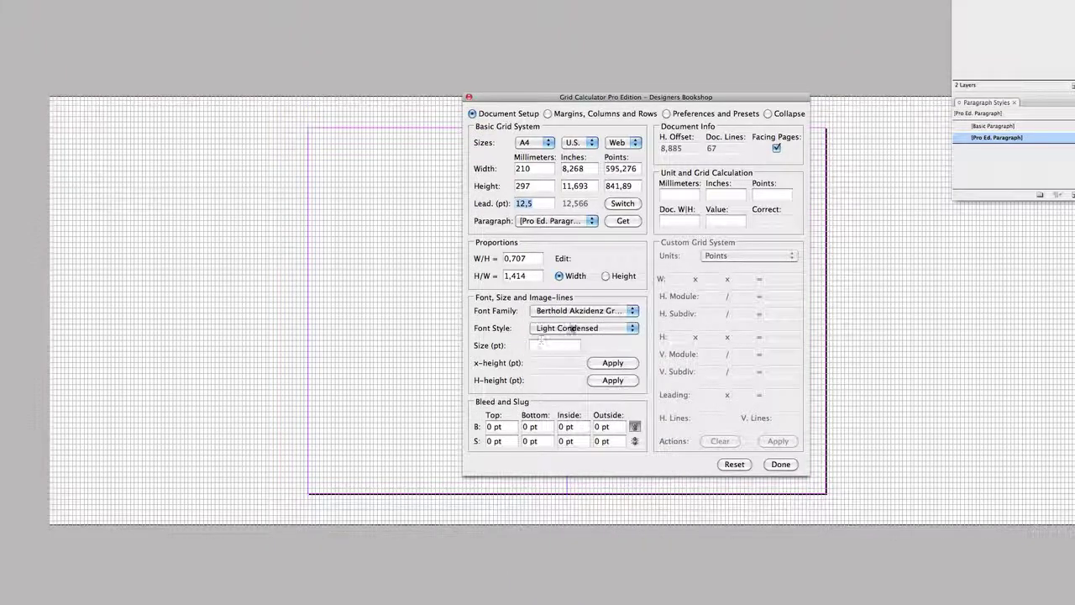
{"action": "left_click", "coordinate": [570, 329]}
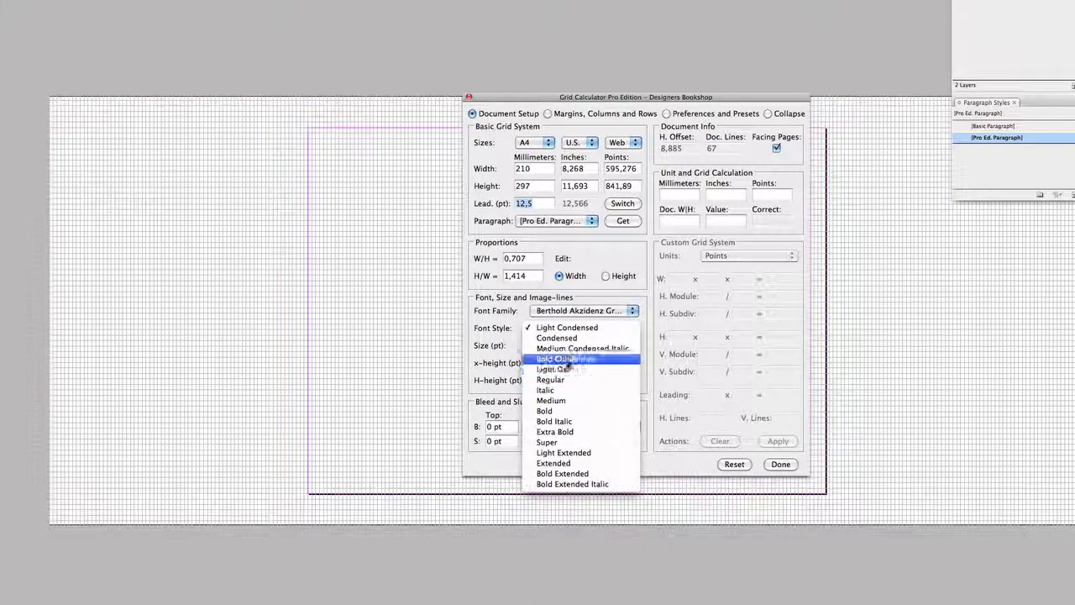
{"action": "left_click", "coordinate": [561, 401]}
{"action": "left_click", "coordinate": [546, 345]}
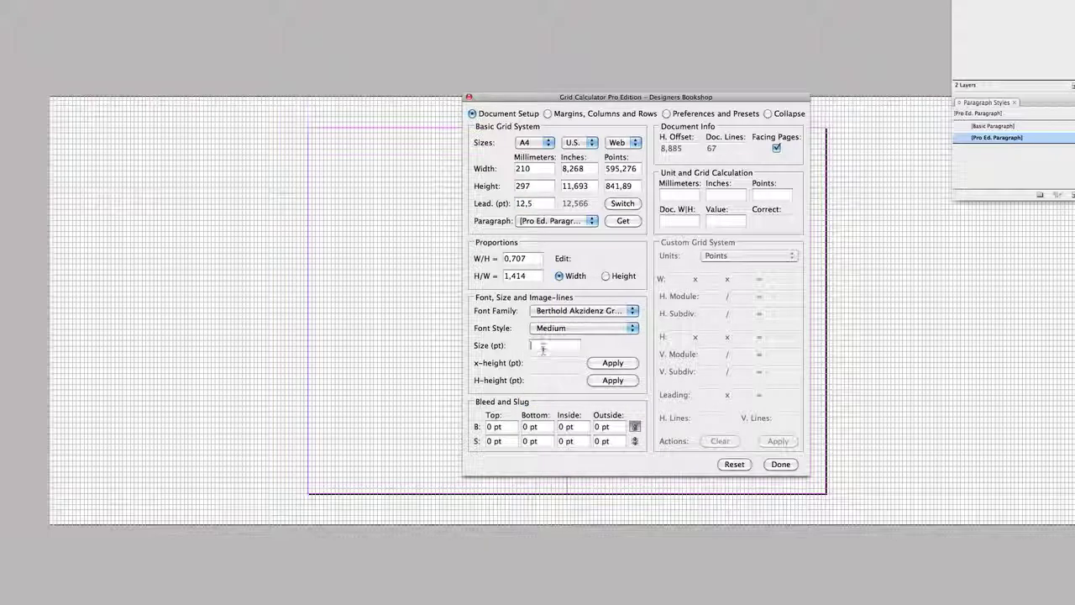
{"action": "type", "text": "10"}
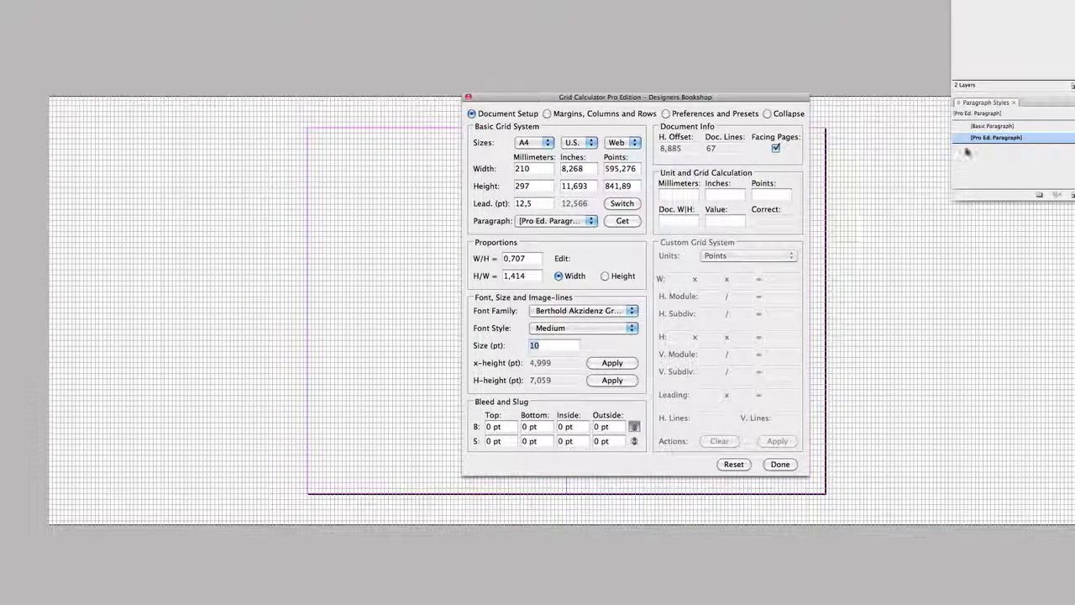
Step: Examine the basic character formats of the [Pro Ed. Paragraph] style and close its options without changes
{"action": "double_click", "coordinate": [990, 140]}
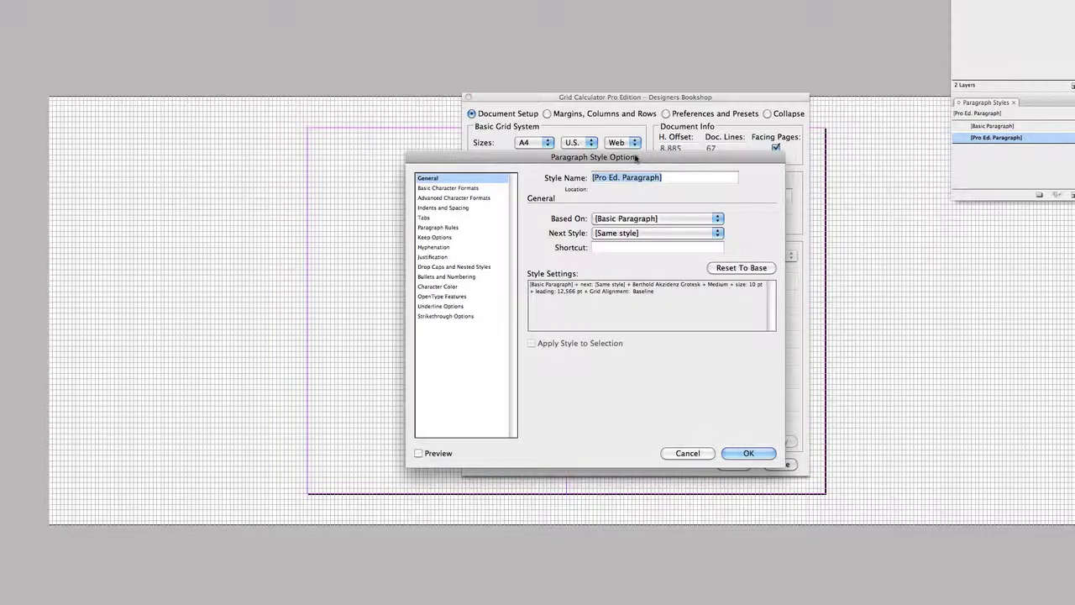
{"action": "left_click_drag", "start_coordinate": [637, 163], "coordinate": [731, 88]}
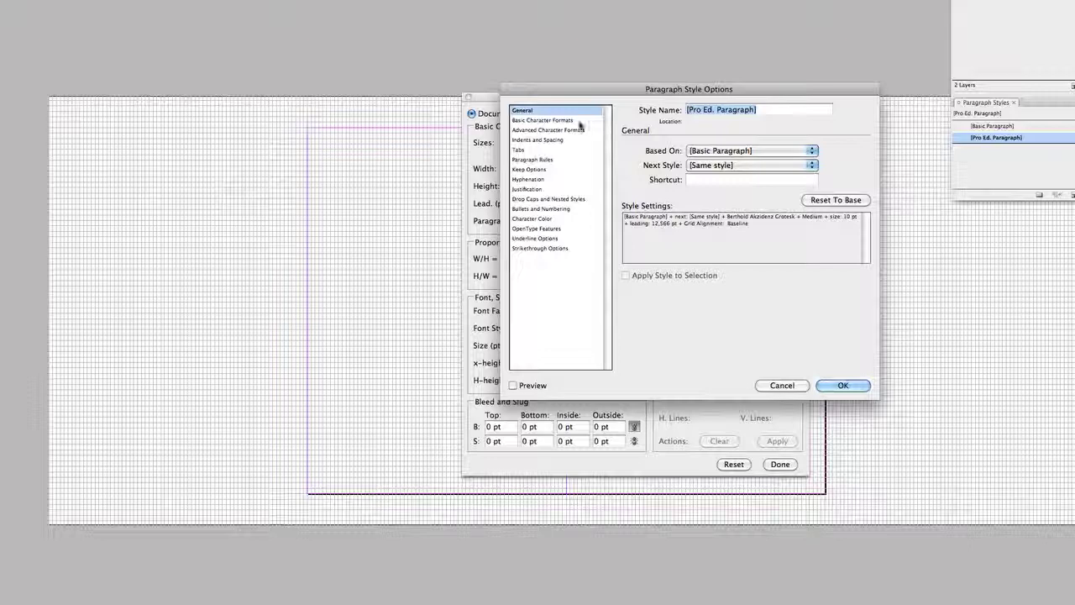
{"action": "left_click", "coordinate": [529, 120]}
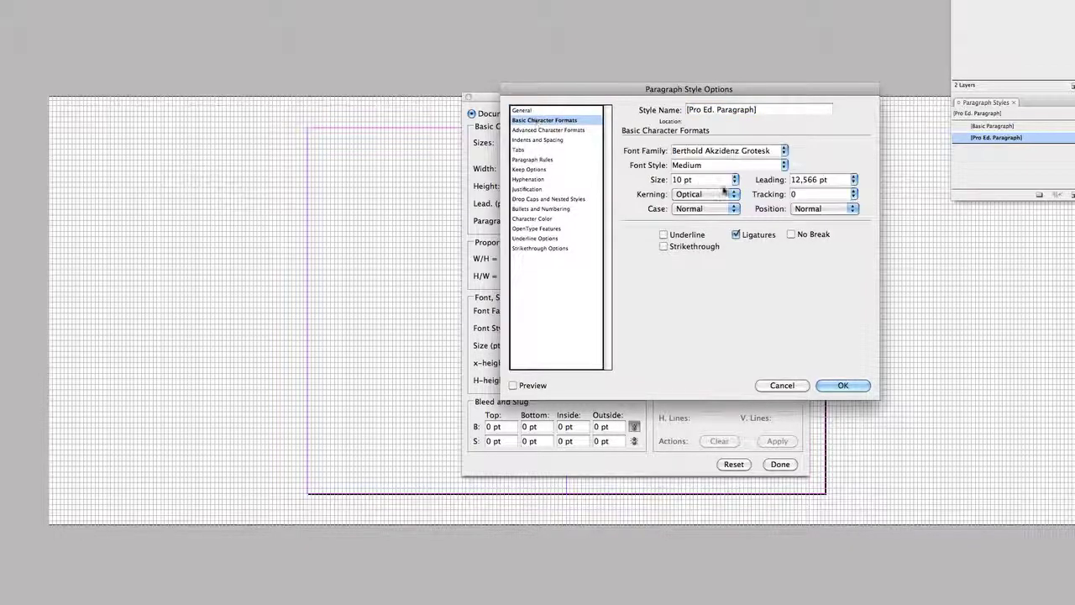
{"action": "left_click_drag", "start_coordinate": [692, 91], "coordinate": [786, 67]}
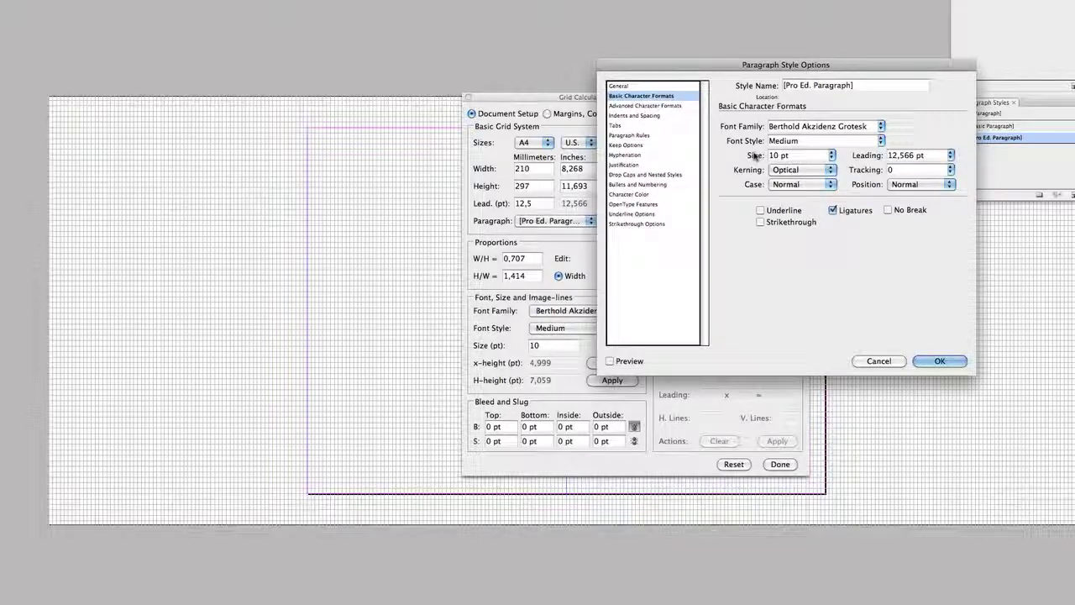
{"action": "left_click_drag", "start_coordinate": [830, 67], "coordinate": [910, 164]}
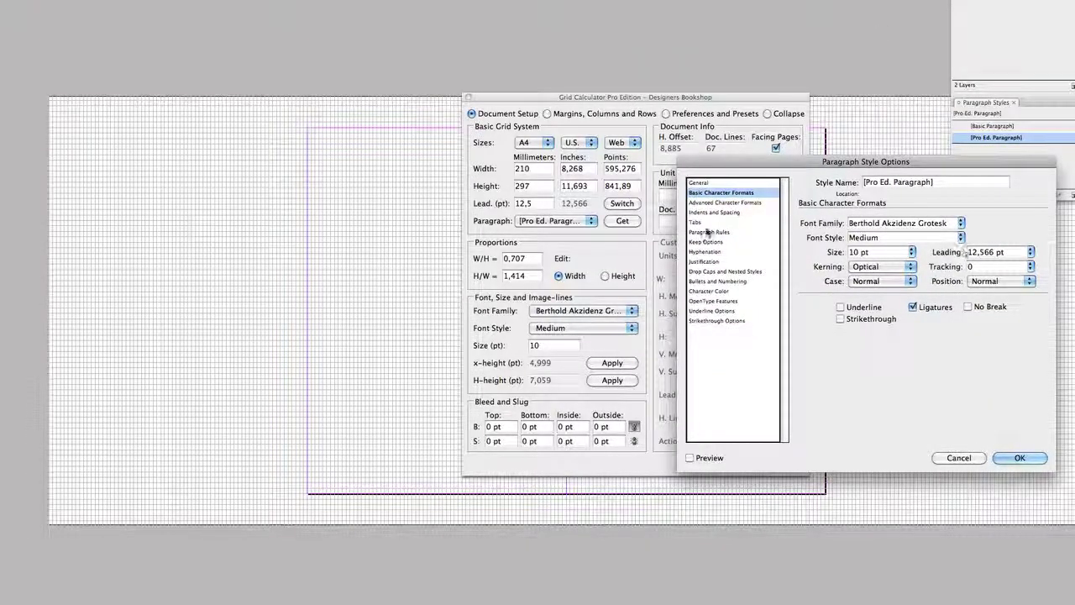
{"action": "left_click", "coordinate": [961, 462]}
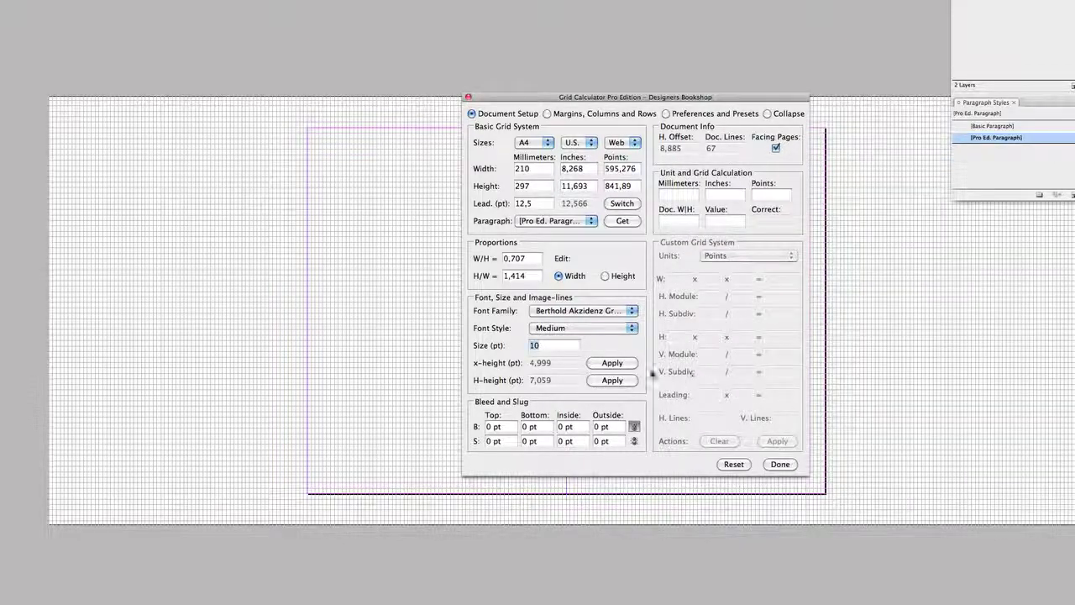
Step: Apply x-height image-lines to the document and inspect them at 125% zoom
{"action": "left_click", "coordinate": [612, 362]}
{"action": "left_click", "coordinate": [613, 362]}
{"action": "left_click", "coordinate": [612, 380]}
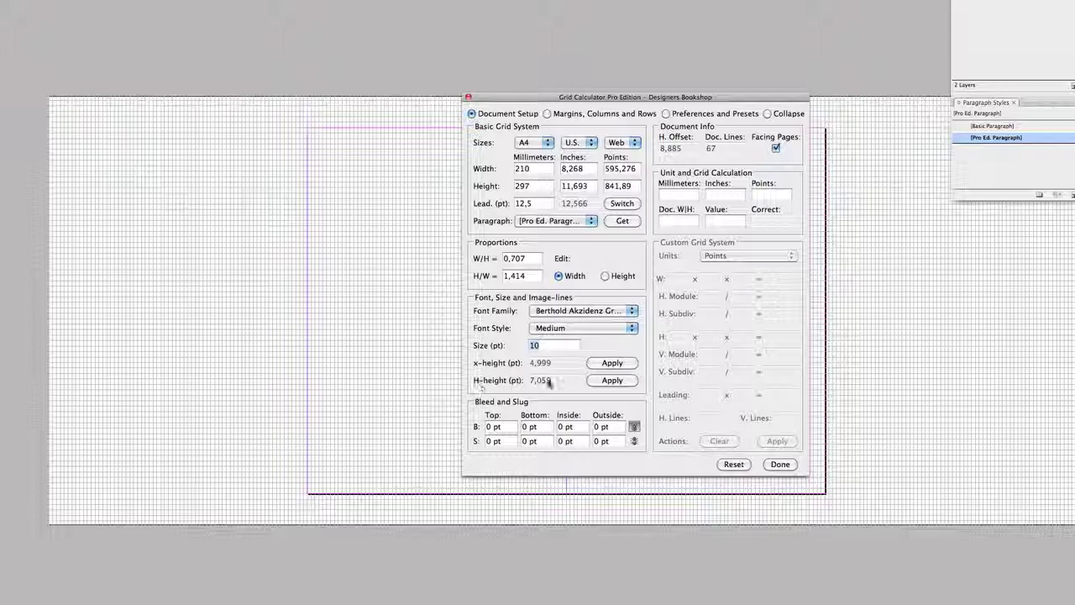
{"action": "left_click", "coordinate": [612, 363]}
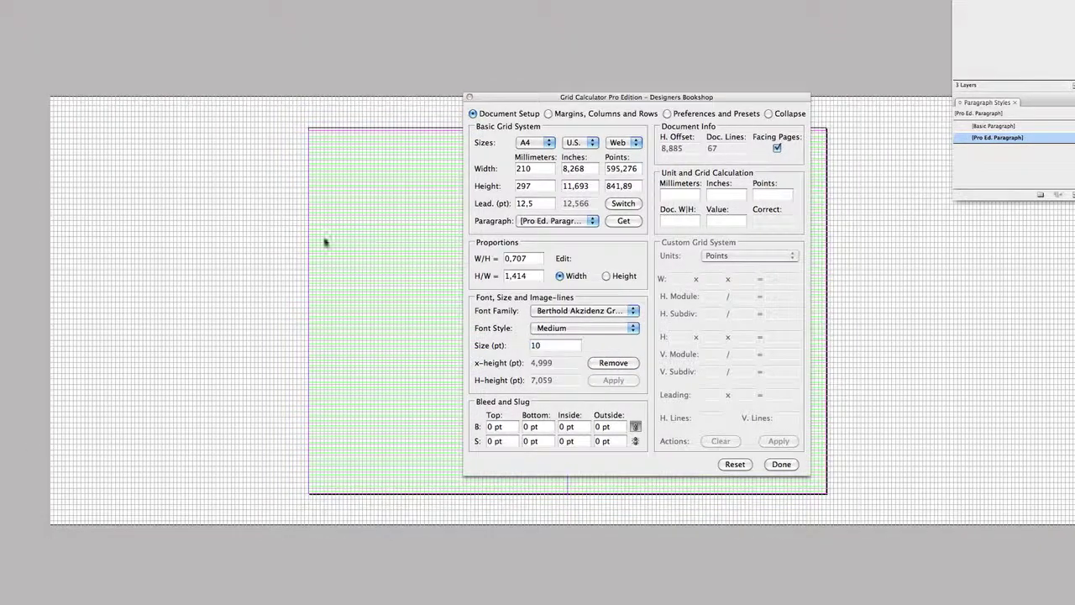
{"action": "key", "text": "super+equal"}
{"action": "left_click", "coordinate": [390, 228]}
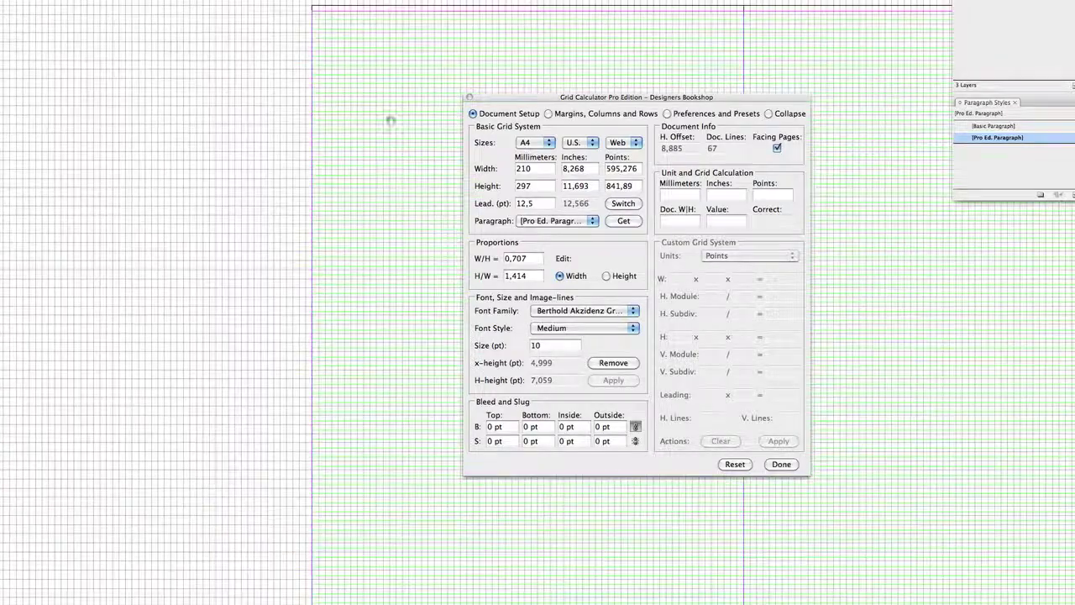
{"action": "left_click_drag", "start_coordinate": [388, 118], "coordinate": [172, 85]}
{"action": "left_click_drag", "start_coordinate": [510, 97], "coordinate": [555, 63]}
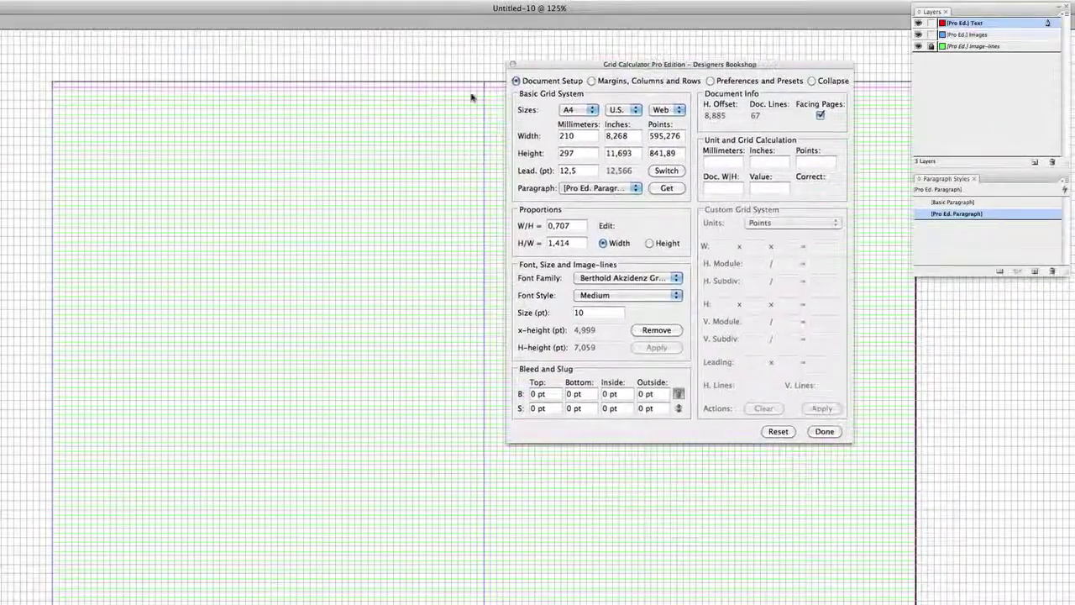
Step: Select the [Pro Ed.] Image-lines layer and toggle its visibility off and on again
{"action": "left_click", "coordinate": [974, 46]}
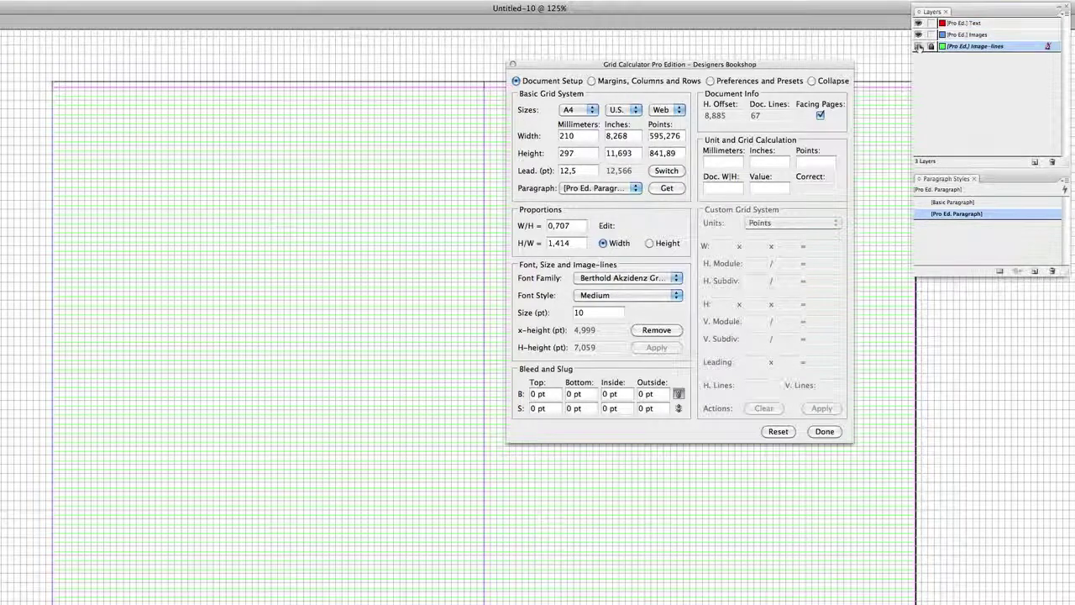
{"action": "left_click", "coordinate": [919, 47]}
{"action": "left_click", "coordinate": [919, 47]}
Step: Remove the x-height image-lines from the document
{"action": "left_click_drag", "start_coordinate": [684, 65], "coordinate": [598, 137]}
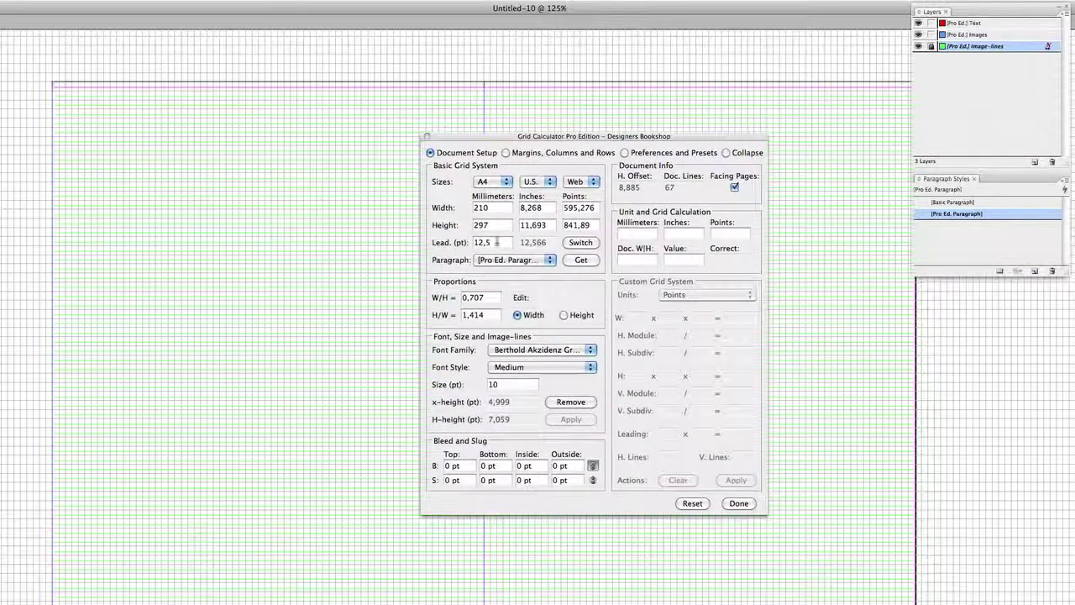
{"action": "left_click", "coordinate": [497, 243]}
{"action": "left_click", "coordinate": [570, 402]}
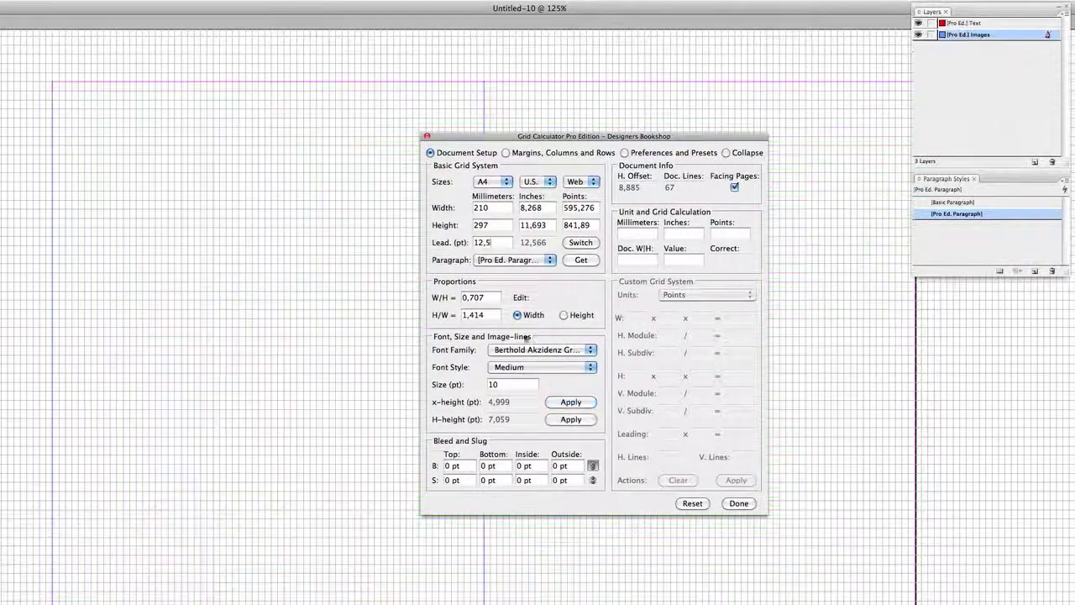
Step: Make the document grid square with the Square option and apply the x-height image-lines
{"action": "key", "text": "alt"}
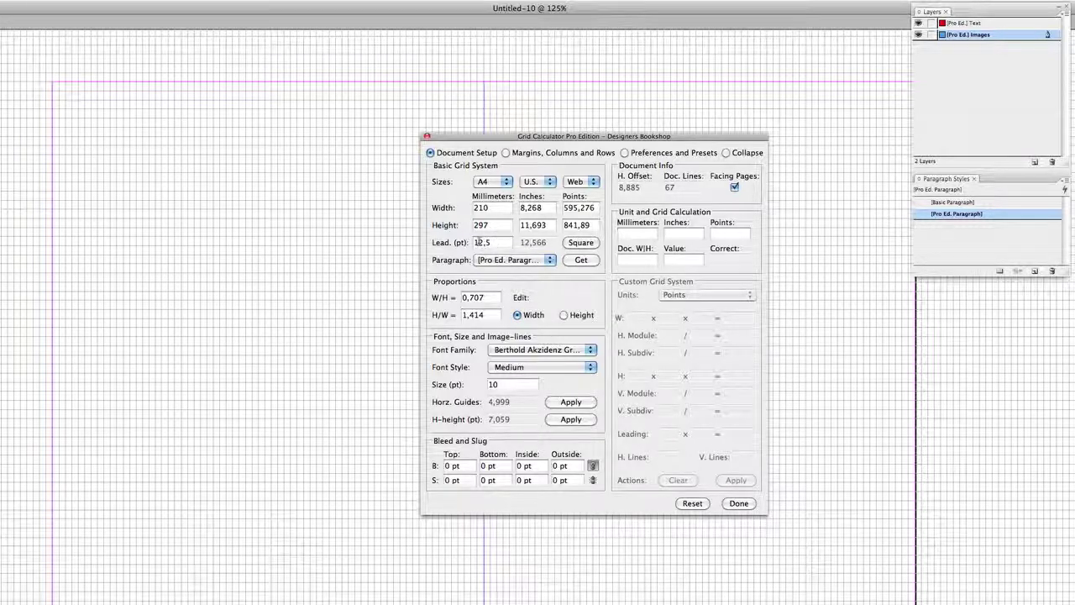
{"action": "key", "text": "alt"}
{"action": "key", "text": "alt"}
{"action": "left_click", "coordinate": [580, 243]}
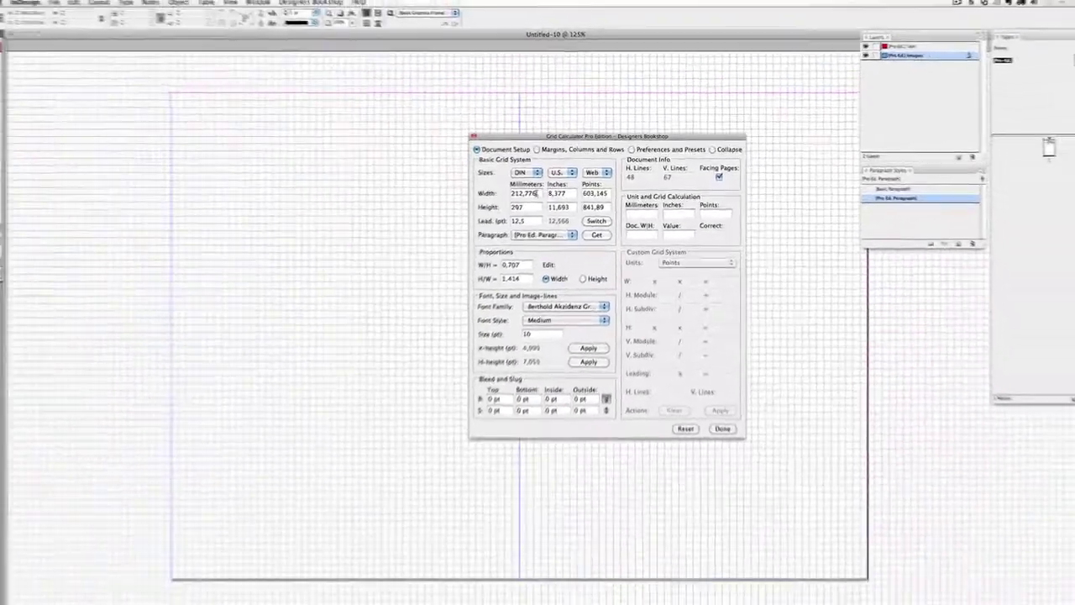
{"action": "left_click_drag", "start_coordinate": [535, 193], "coordinate": [507, 191]}
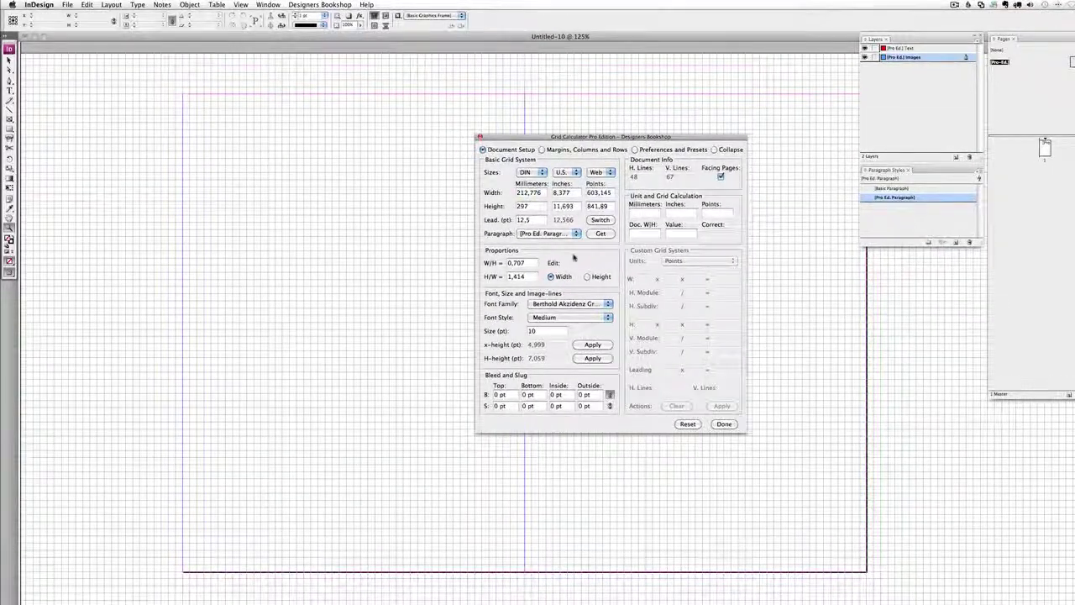
{"action": "left_click", "coordinate": [592, 344]}
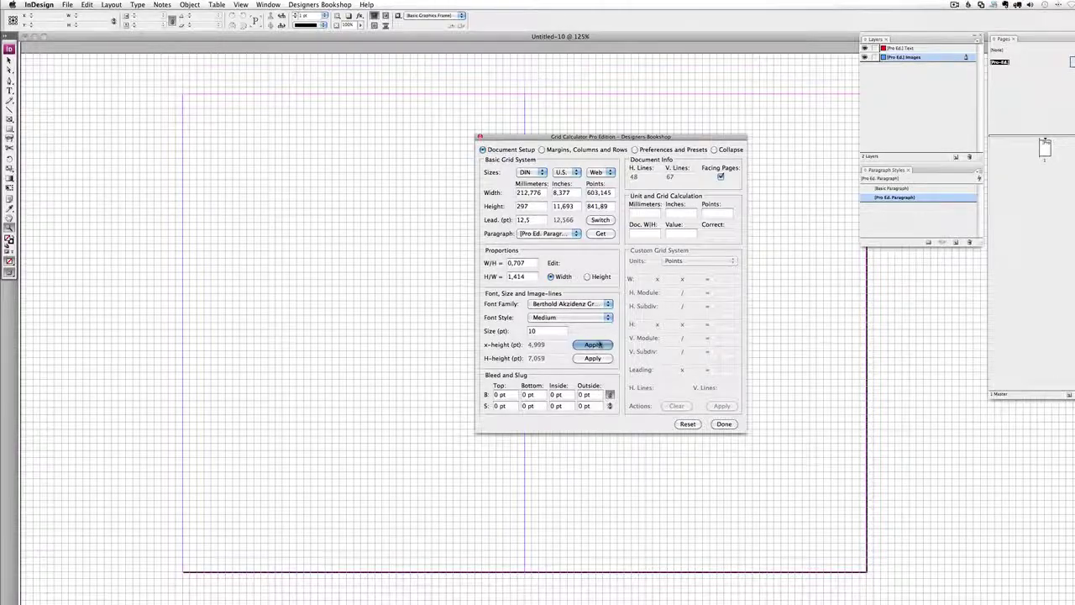
Step: Go to the margins, columns and rows settings and set the top margin to 2 lines
{"action": "left_click", "coordinate": [566, 150]}
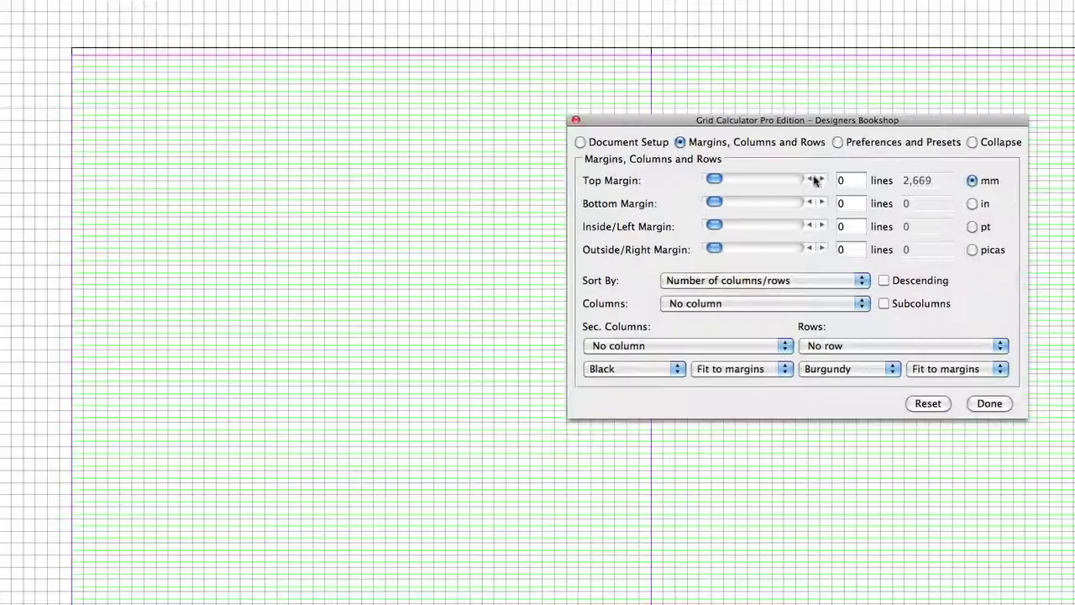
{"action": "left_click", "coordinate": [819, 180]}
{"action": "left_click", "coordinate": [820, 180]}
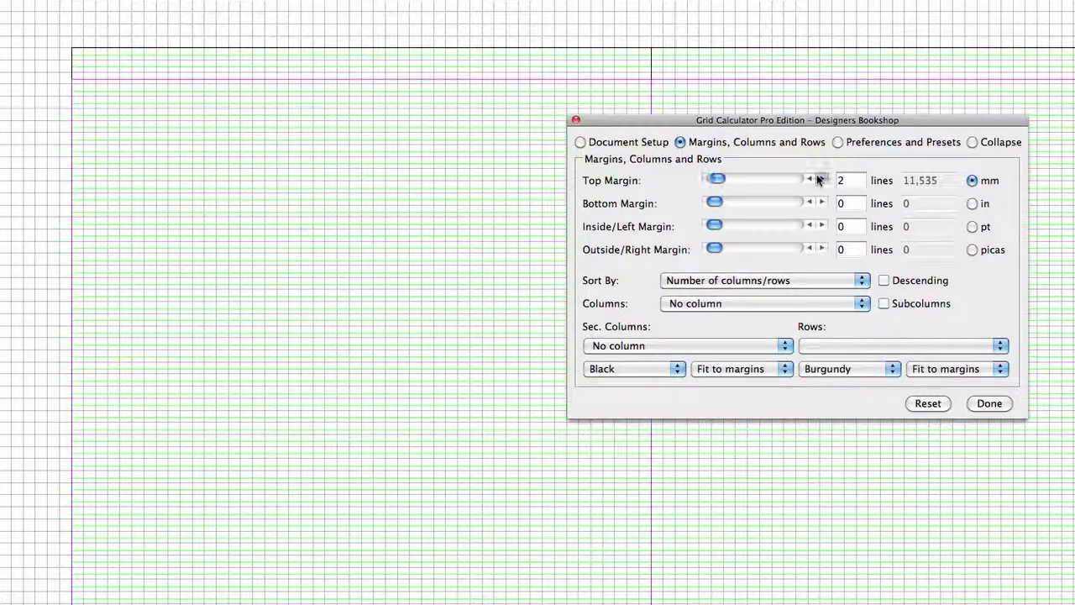
Step: Set the top margin to 3 lines, checking it up close against the grid at 2 and 3 lines
{"action": "left_click", "coordinate": [820, 179]}
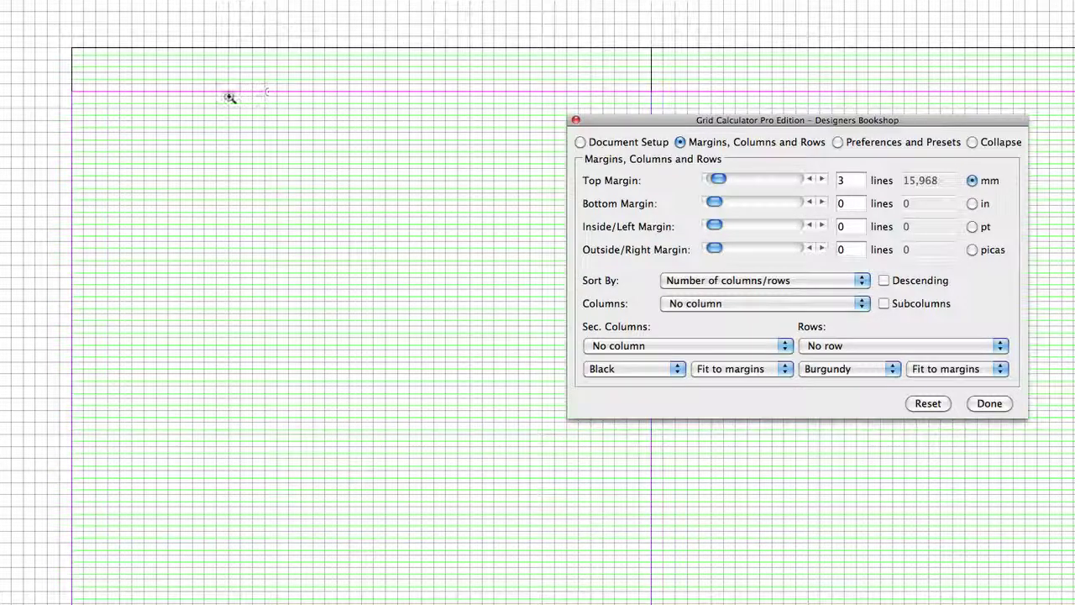
{"action": "left_click_drag", "start_coordinate": [42, 56], "coordinate": [248, 179]}
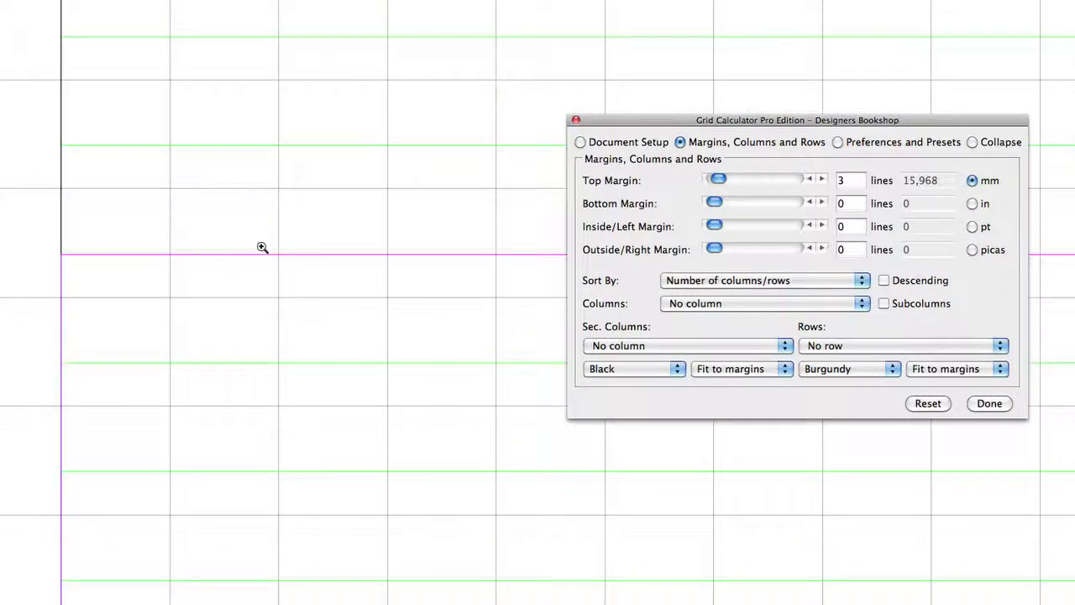
{"action": "left_click", "coordinate": [807, 179]}
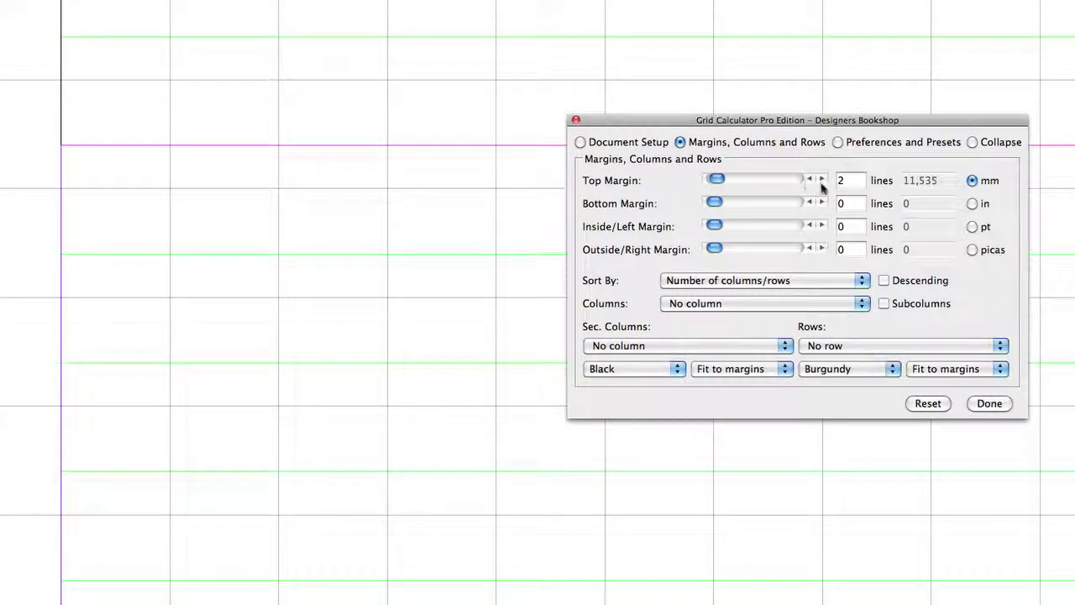
{"action": "left_click", "coordinate": [822, 180]}
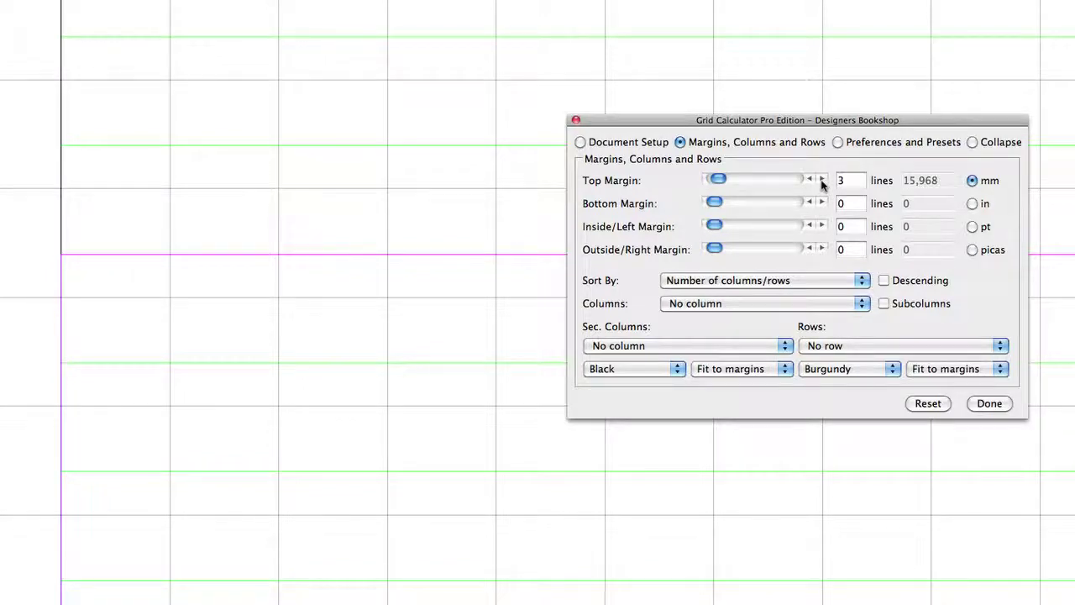
Step: Draw a text frame below the top margin of the first page and fill it with placeholder text
{"action": "key", "text": "super+minus"}
{"action": "key", "text": "super+minus"}
{"action": "key", "text": "super+minus"}
{"action": "key", "text": "super+minus"}
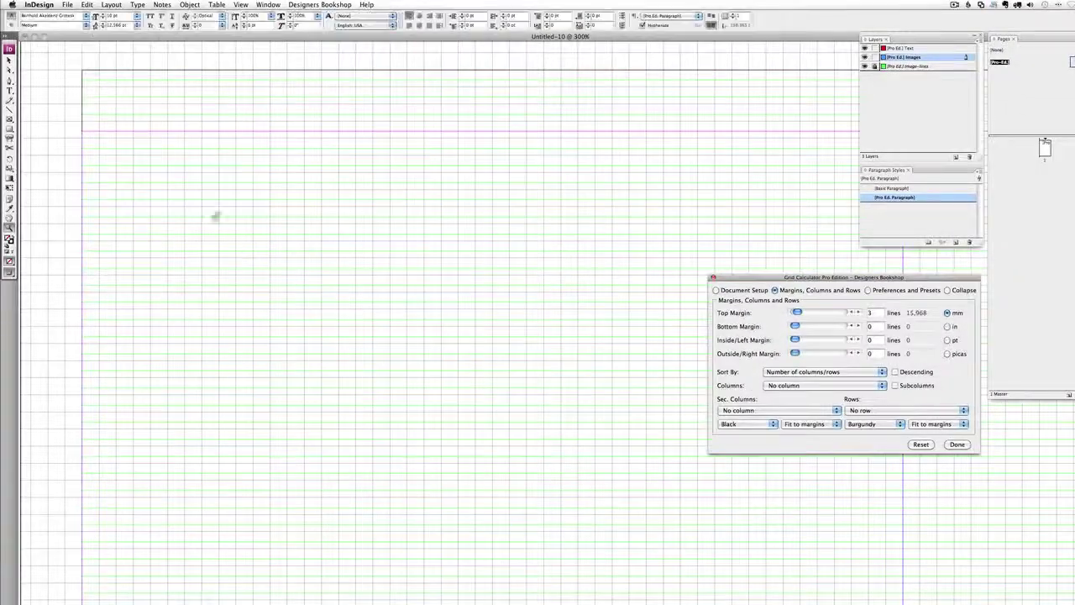
{"action": "left_click_drag", "start_coordinate": [168, 134], "coordinate": [492, 496]}
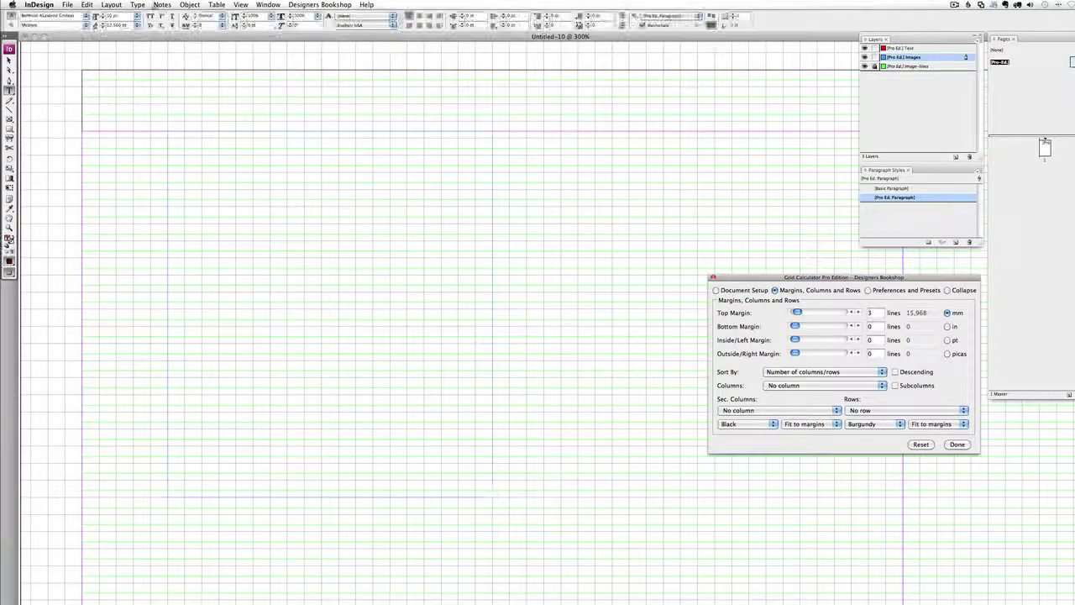
{"action": "left_click", "coordinate": [137, 4]}
{"action": "left_click", "coordinate": [173, 231]}
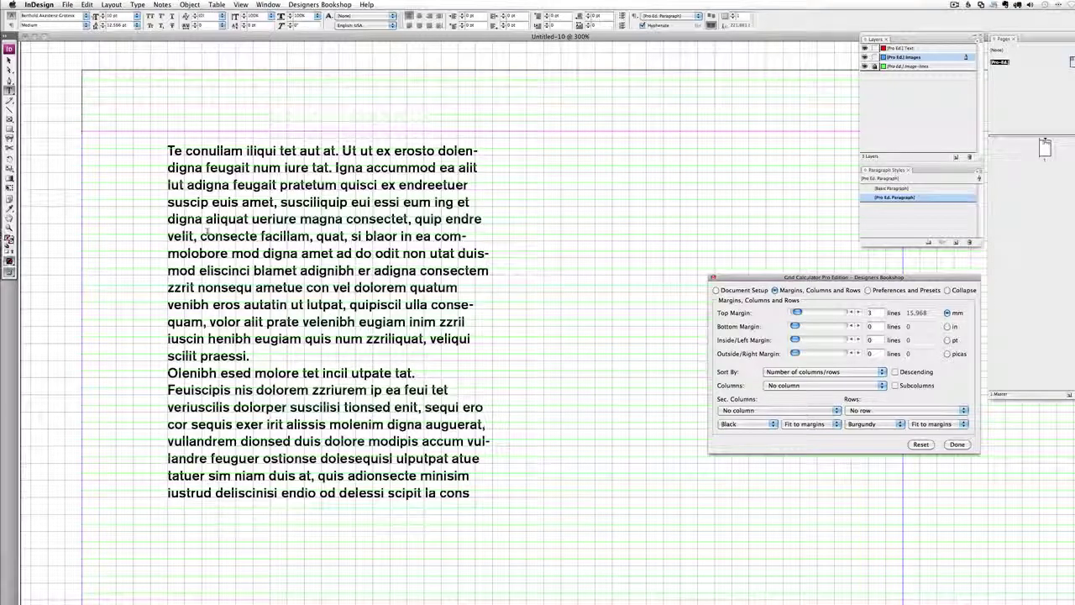
Step: Insert an x before "conullam" in the first text line and inspect its height against the image-line
{"action": "type", "text": "x"}
{"action": "key", "text": "Escape"}
{"action": "left_click_drag", "start_coordinate": [167, 135], "coordinate": [230, 197]}
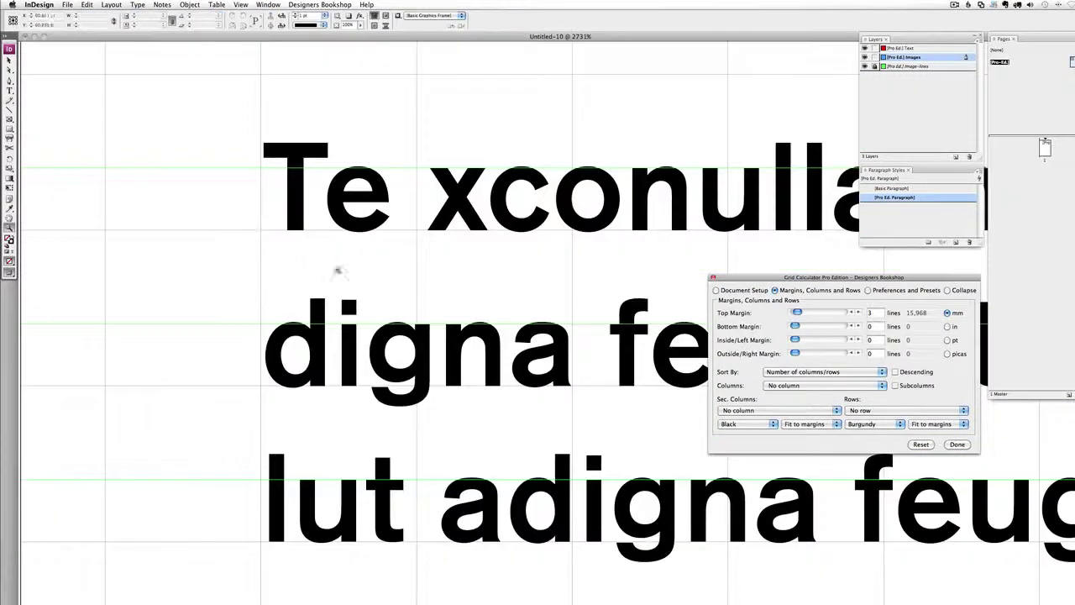
Step: Delete the x inserted before "conullam" in the first text line
{"action": "scroll", "coordinate": [337, 270], "scroll_direction": "right", "scroll_amount": 3}
{"action": "key", "text": "t"}
{"action": "left_click_drag", "start_coordinate": [316, 191], "coordinate": [295, 183]}
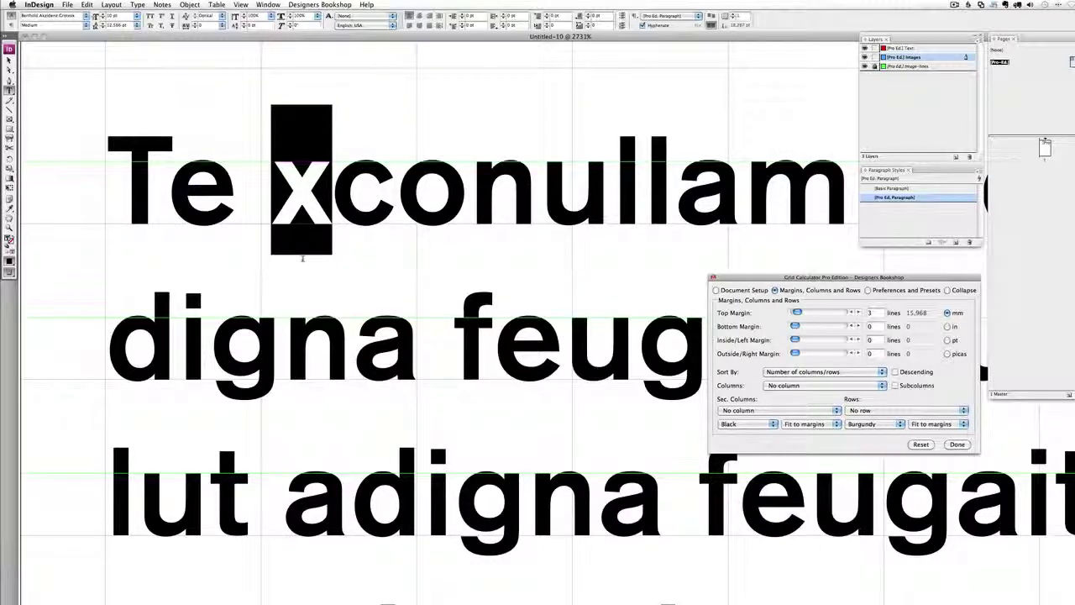
{"action": "key", "text": "BackSpace"}
{"action": "key", "text": "Escape"}
{"action": "key", "text": "super+1"}
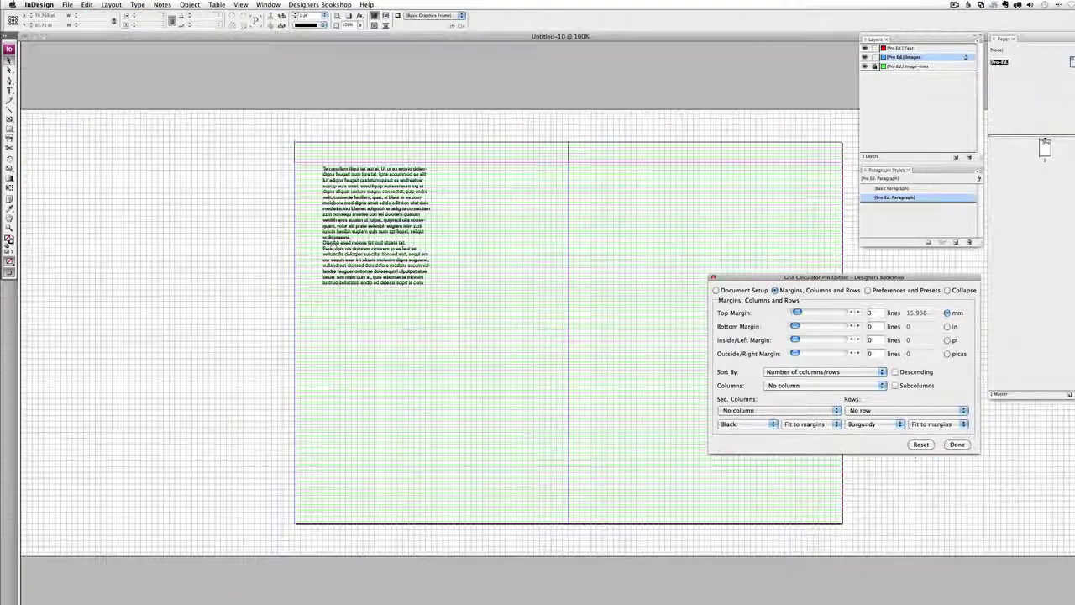
Step: Draw a black-filled rectangle of about 226 × 256 pt beside the text, from the first line's x-height to the last baseline
{"action": "scroll", "coordinate": [407, 177], "scroll_direction": "right", "scroll_amount": 1}
{"action": "key", "text": "z"}
{"action": "left_click_drag", "start_coordinate": [350, 150], "coordinate": [508, 342]}
{"action": "left_click_drag", "start_coordinate": [511, 173], "coordinate": [356, 180]}
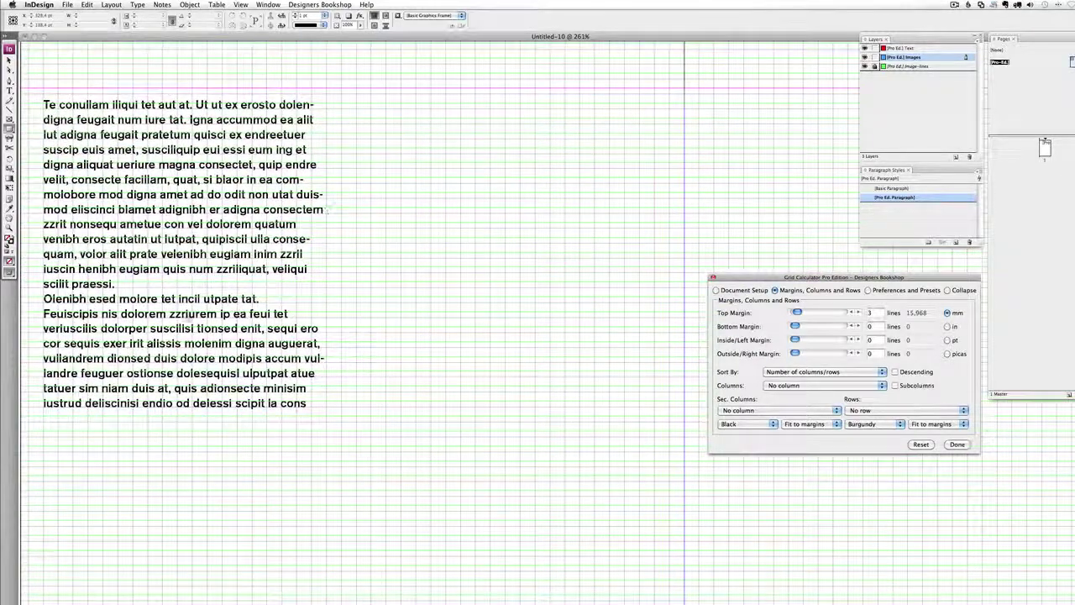
{"action": "key", "text": "shift+x"}
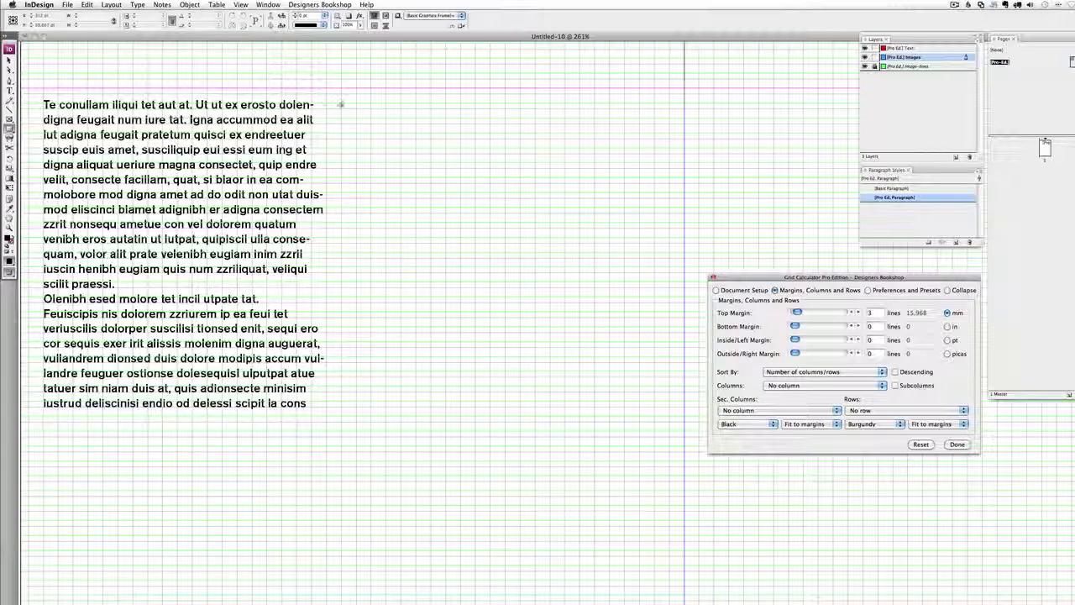
{"action": "left_click_drag", "start_coordinate": [341, 103], "coordinate": [609, 407]}
{"action": "key", "text": "super+shift+a"}
Step: Examine how the black rectangle's lower edge aligns with the last text baseline and the grid
{"action": "left_click_drag", "start_coordinate": [304, 378], "coordinate": [424, 468]}
{"action": "left_click_drag", "start_coordinate": [286, 315], "coordinate": [384, 373]}
{"action": "key", "text": "v"}
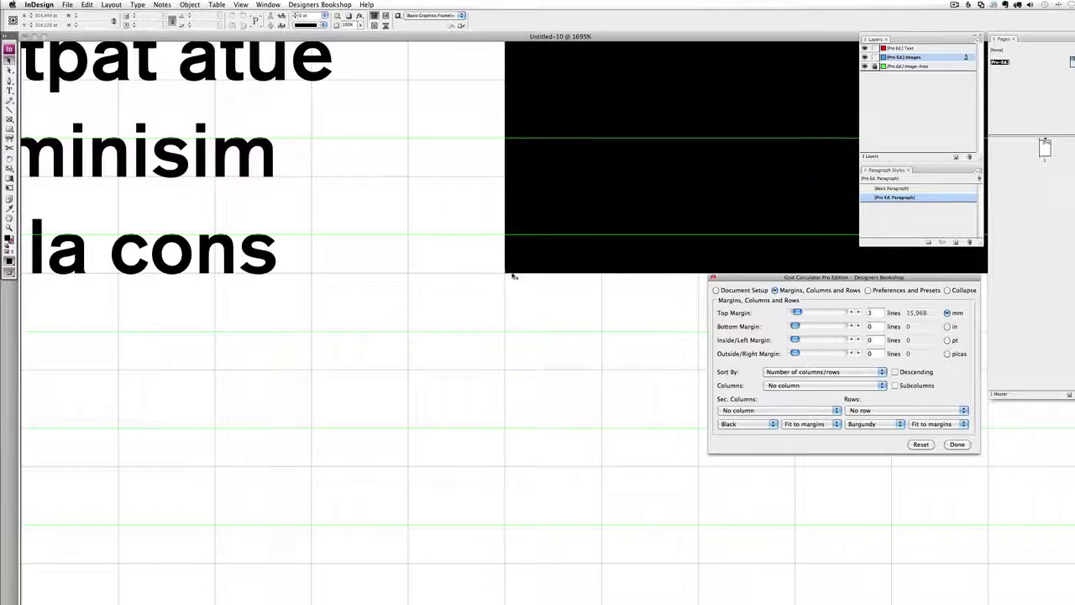
{"action": "left_click", "coordinate": [556, 271]}
{"action": "left_click_drag", "start_coordinate": [593, 233], "coordinate": [500, 239]}
{"action": "key", "text": "super+minus"}
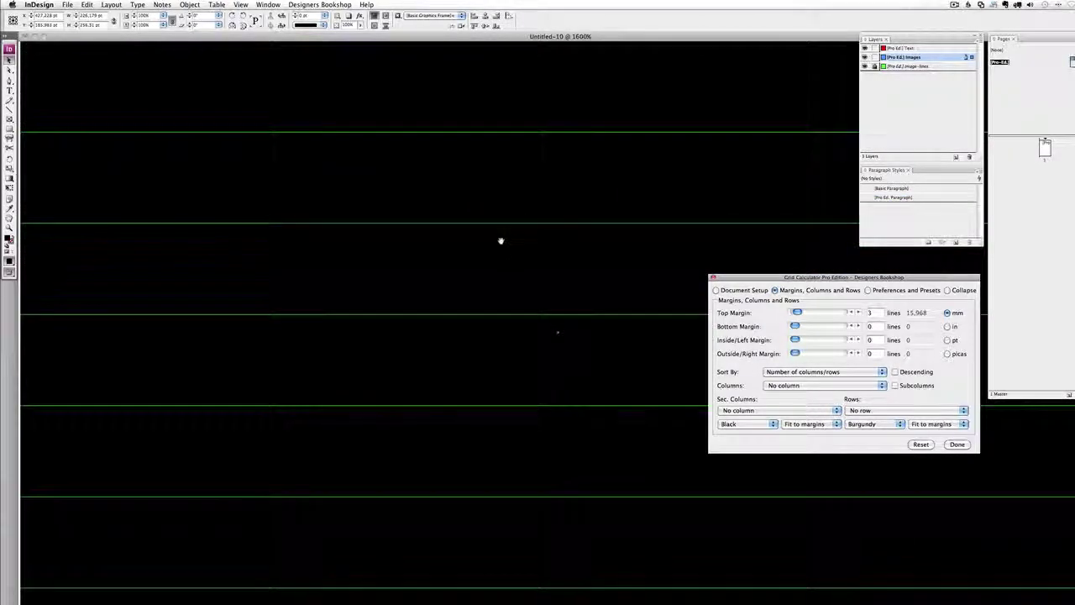
{"action": "key", "text": "super+minus"}
{"action": "key", "text": "super+minus"}
{"action": "key", "text": "super+minus"}
{"action": "key", "text": "super+minus"}
{"action": "key", "text": "super+minus"}
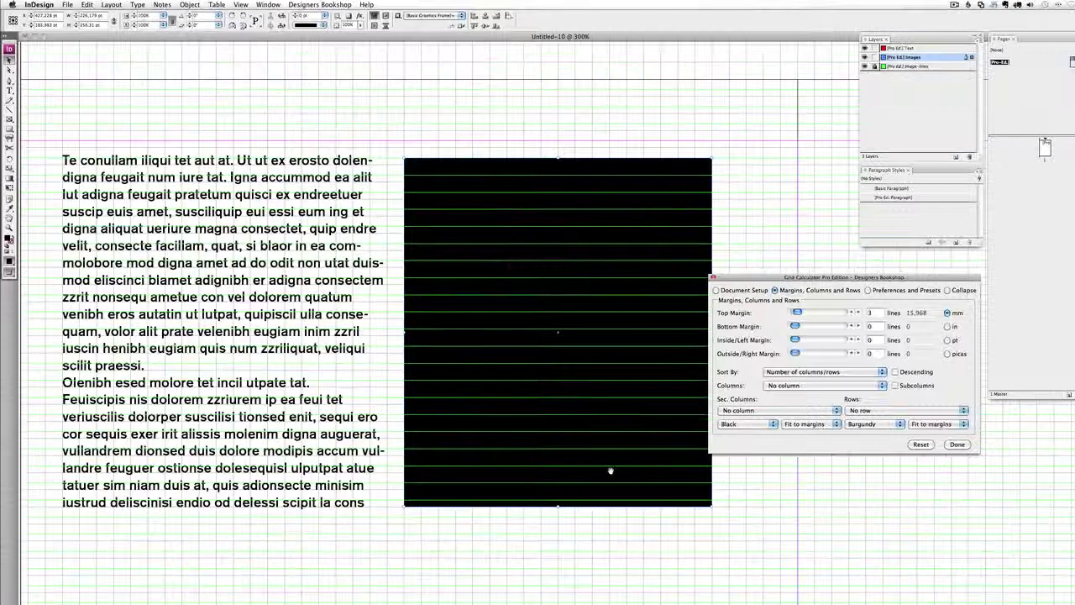
Step: Shorten the black rectangle slightly from its lower edge, then restore the edge to the last text baseline
{"action": "left_click_drag", "start_coordinate": [611, 470], "coordinate": [537, 356]}
{"action": "left_click_drag", "start_coordinate": [482, 390], "coordinate": [482, 383]}
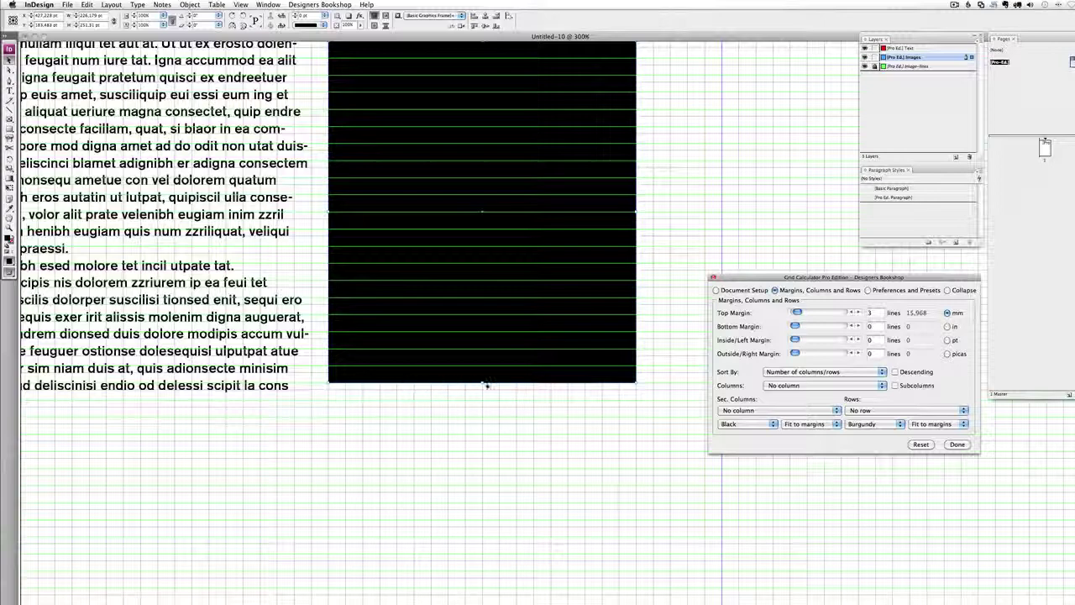
{"action": "left_click_drag", "start_coordinate": [482, 383], "coordinate": [485, 389]}
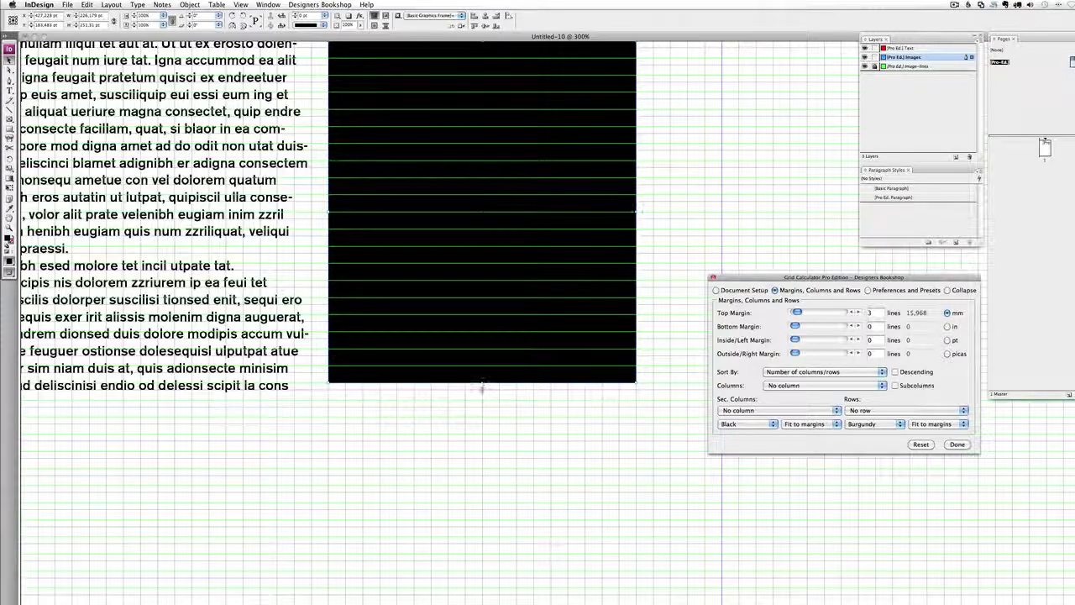
{"action": "key", "text": "super+minus"}
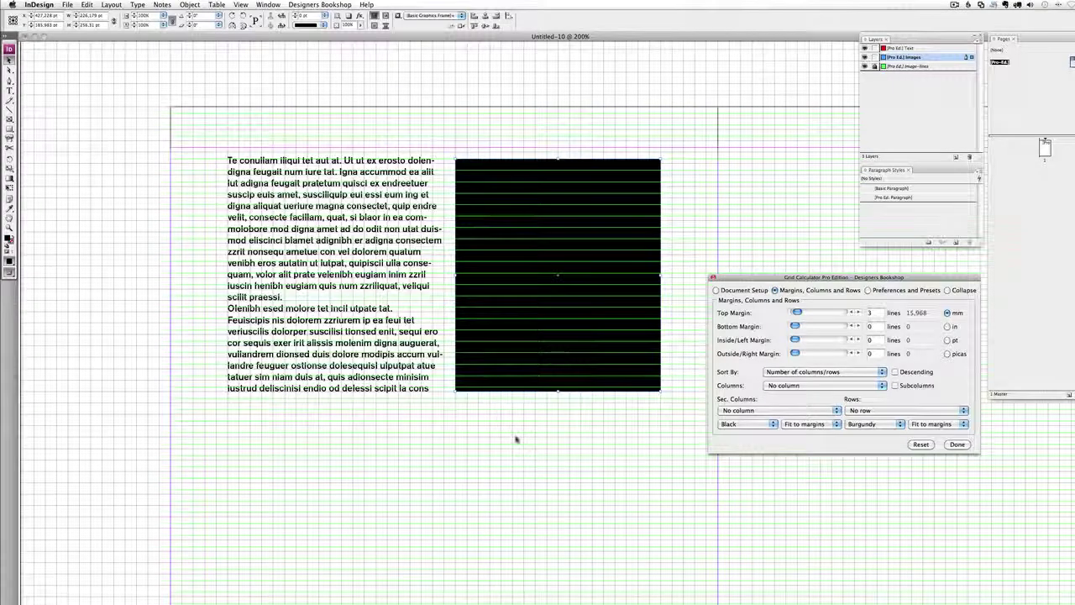
Step: Delete the placeholder text frame together with the black rectangle
{"action": "left_click", "coordinate": [343, 334]}
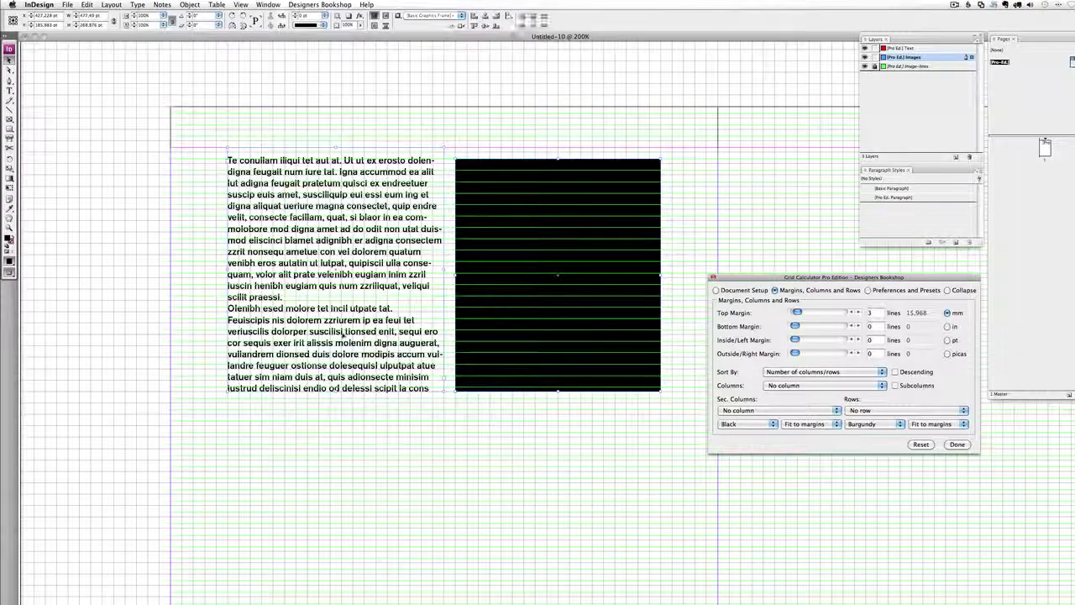
{"action": "key", "text": "Delete"}
{"action": "key", "text": "super+minus"}
{"action": "key", "text": "super+minus"}
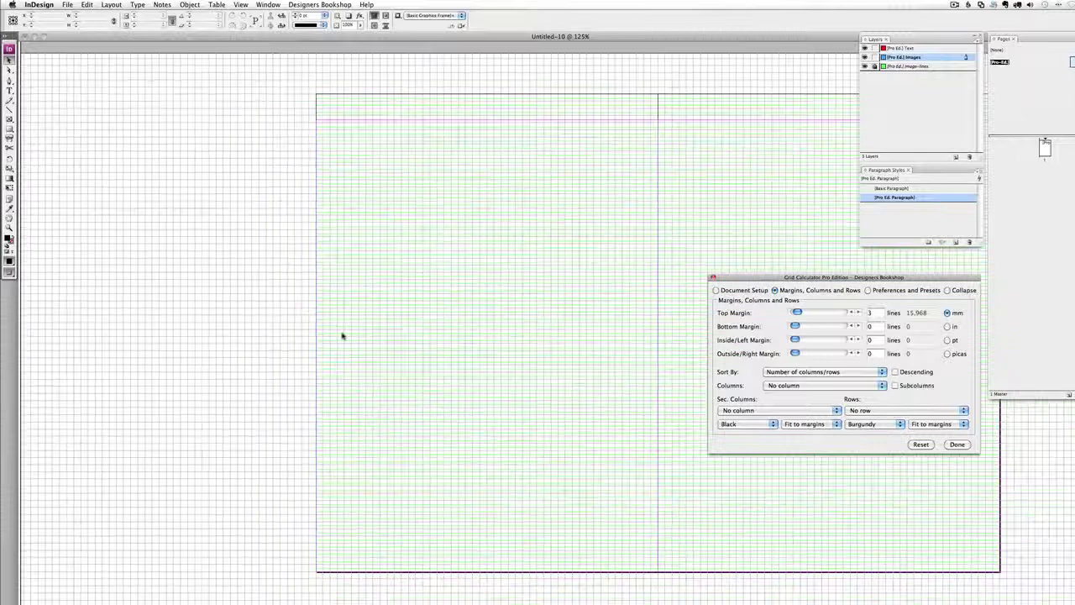
{"action": "scroll", "coordinate": [342, 337], "scroll_direction": "right", "scroll_amount": 3}
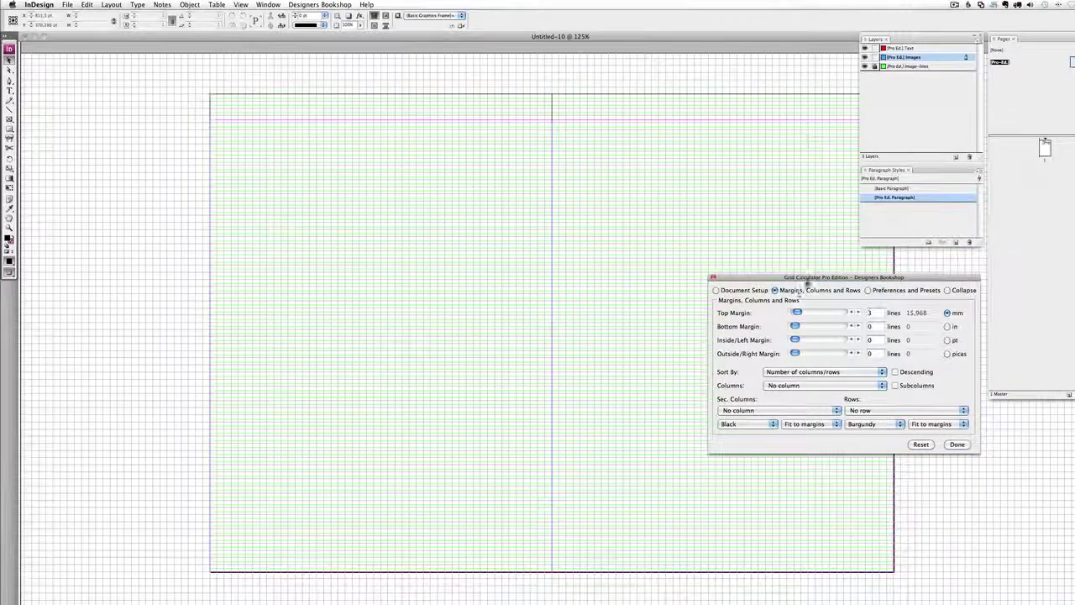
Step: Set the bottom margin to 6 lines
{"action": "left_click_drag", "start_coordinate": [804, 281], "coordinate": [671, 274]}
{"action": "left_click", "coordinate": [724, 320]}
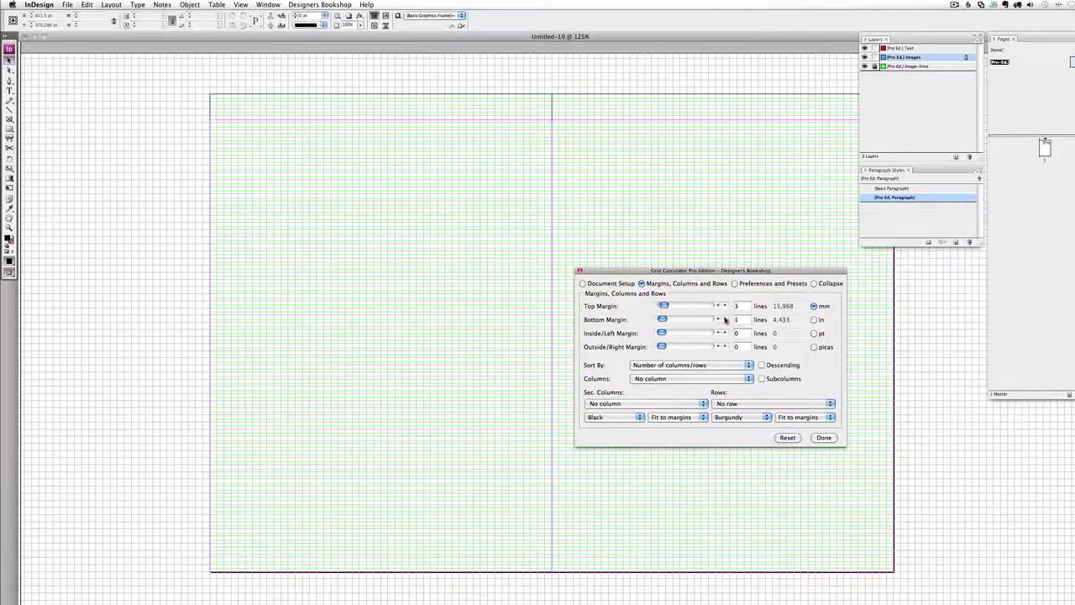
{"action": "left_click", "coordinate": [725, 319]}
{"action": "left_click", "coordinate": [725, 319]}
{"action": "left_click", "coordinate": [725, 319]}
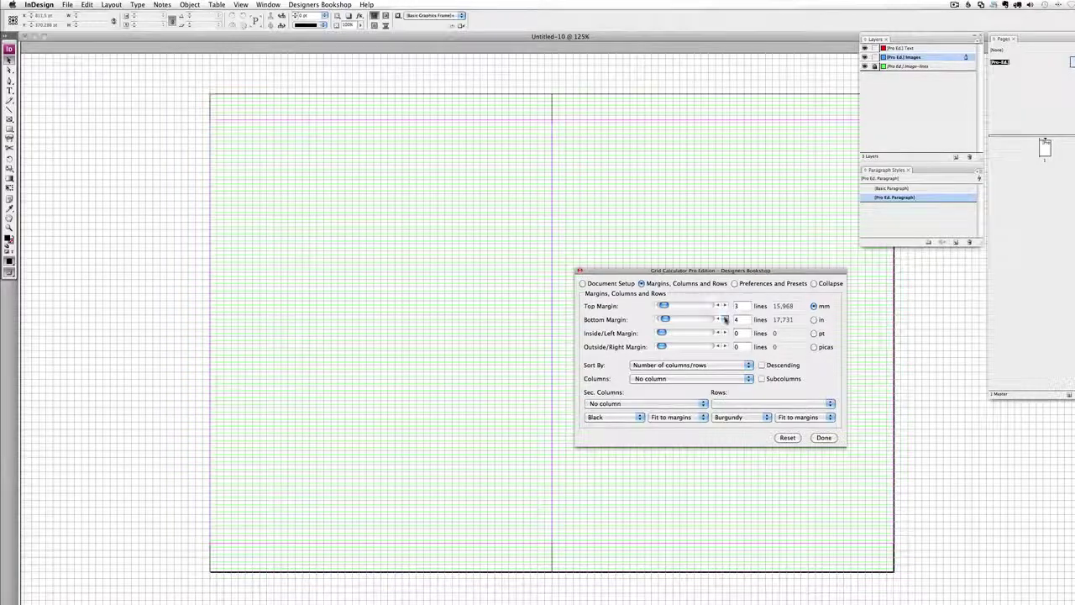
{"action": "left_click", "coordinate": [724, 319]}
{"action": "left_click", "coordinate": [724, 319]}
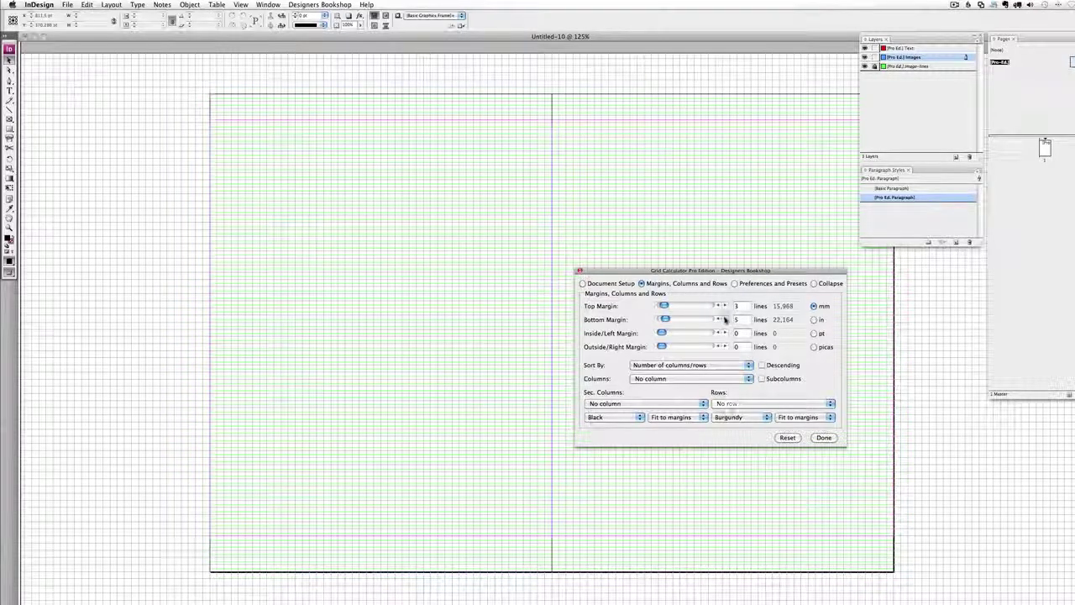
Step: Examine how the bottom margin meets the document grid near the first page's outer edge
{"action": "key", "text": "z"}
{"action": "left_click_drag", "start_coordinate": [232, 485], "coordinate": [177, 546]}
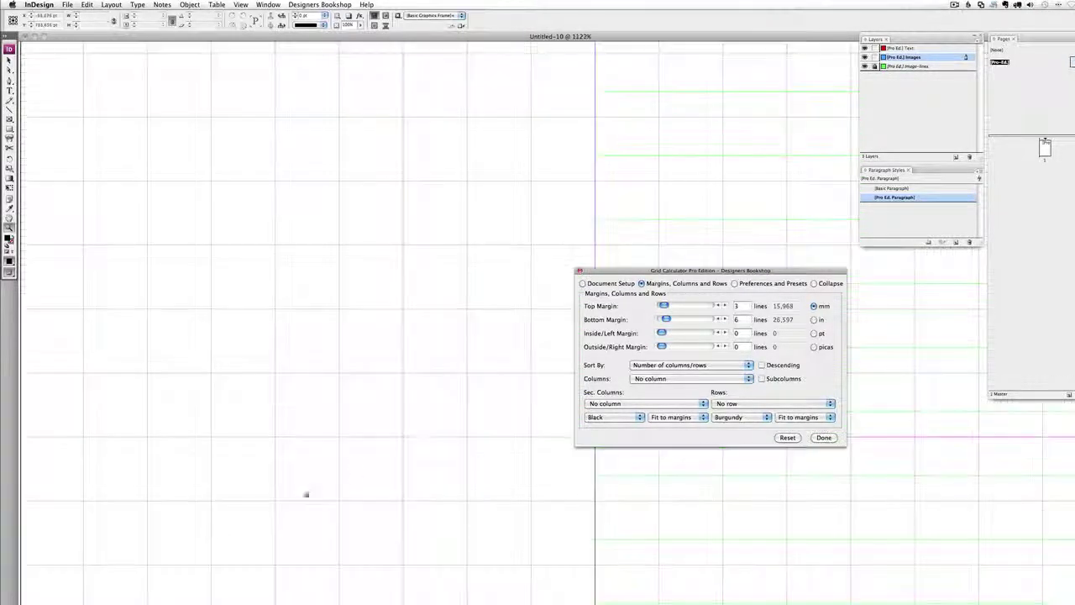
{"action": "left_click_drag", "start_coordinate": [442, 411], "coordinate": [109, 250]}
{"action": "left_click_drag", "start_coordinate": [358, 368], "coordinate": [289, 385]}
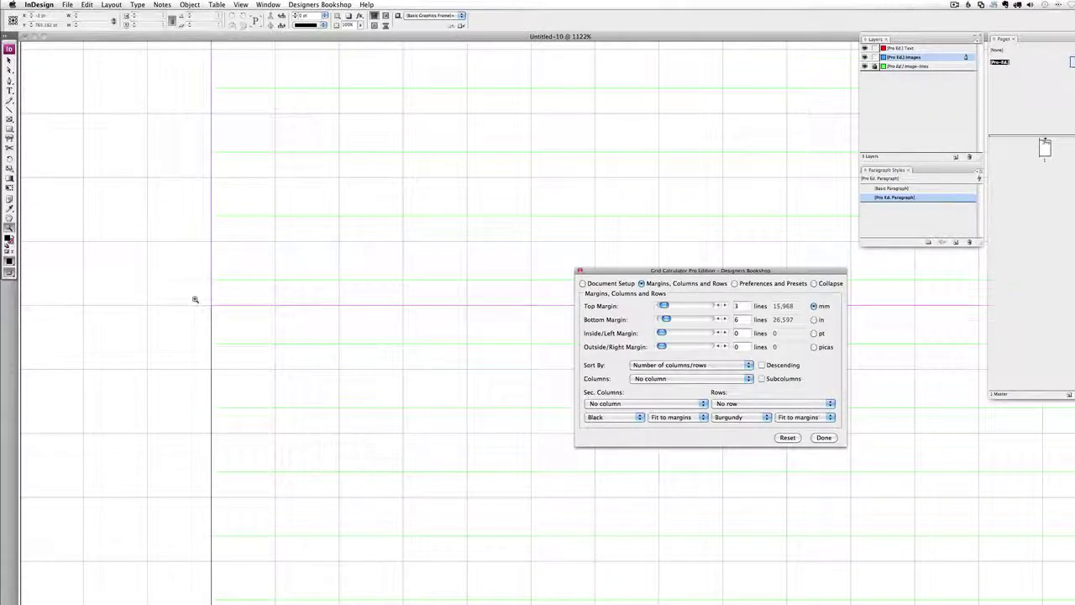
{"action": "key", "text": "super+minus"}
{"action": "key", "text": "super+minus"}
{"action": "key", "text": "super+minus"}
{"action": "key", "text": "super+minus"}
{"action": "key", "text": "super+minus"}
{"action": "key", "text": "super+minus"}
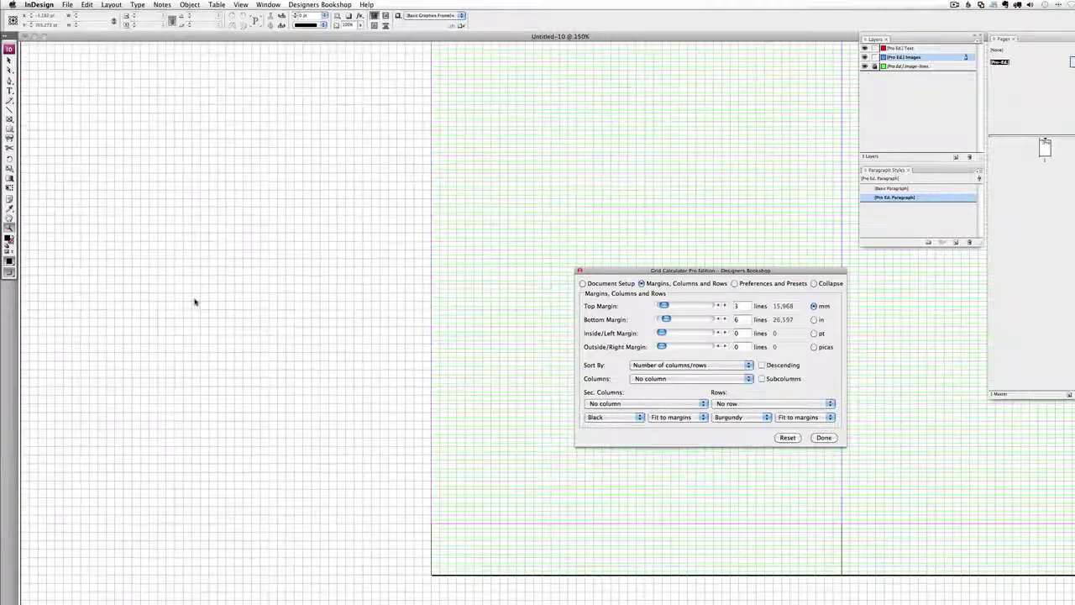
{"action": "left_click", "coordinate": [194, 301], "text": "alt"}
{"action": "scroll", "coordinate": [369, 344], "scroll_direction": "right", "scroll_amount": 5}
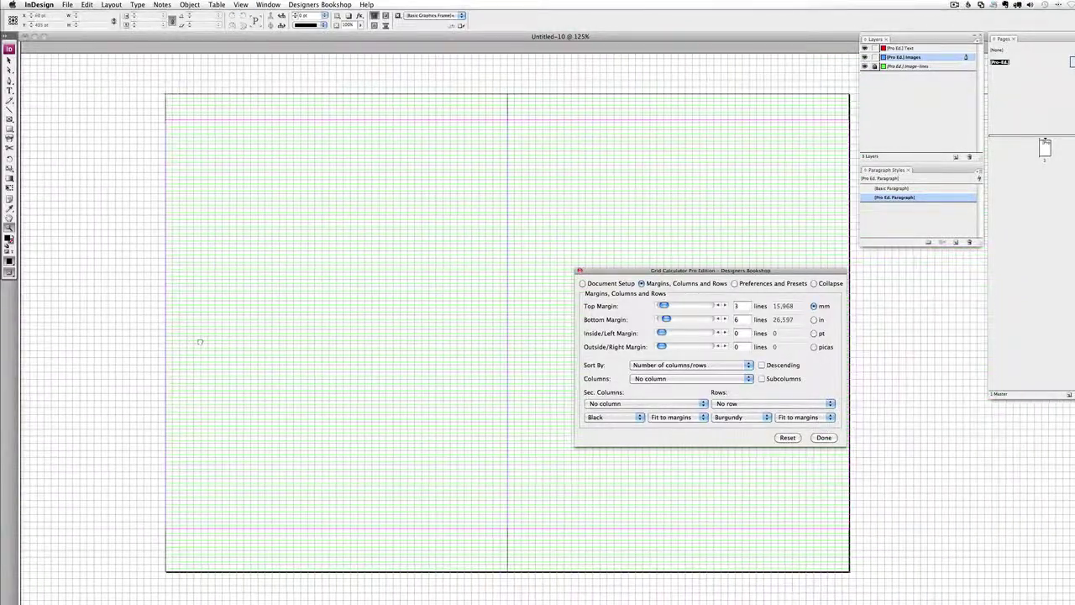
Step: Glance at the document setup, then try a bottom margin of 11 lines and reduce it to 0
{"action": "left_click", "coordinate": [631, 284]}
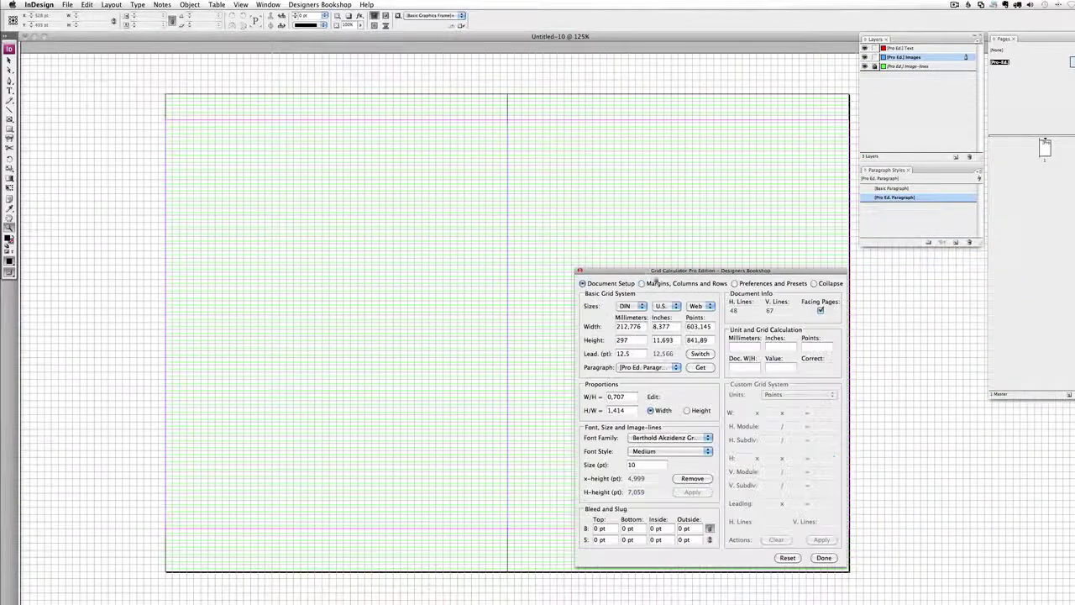
{"action": "left_click", "coordinate": [679, 286]}
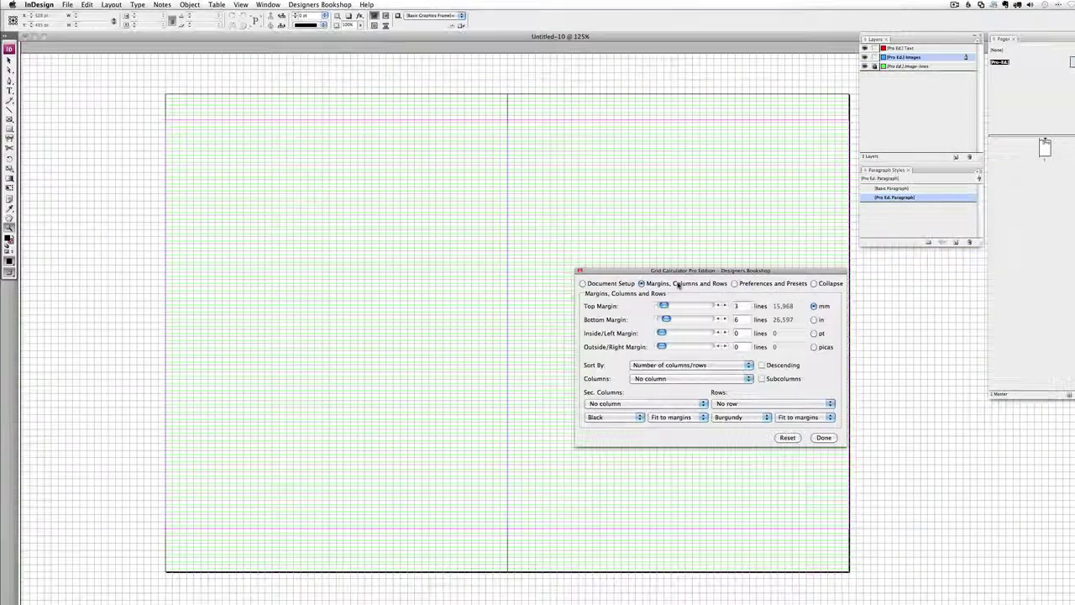
{"action": "left_click", "coordinate": [708, 320]}
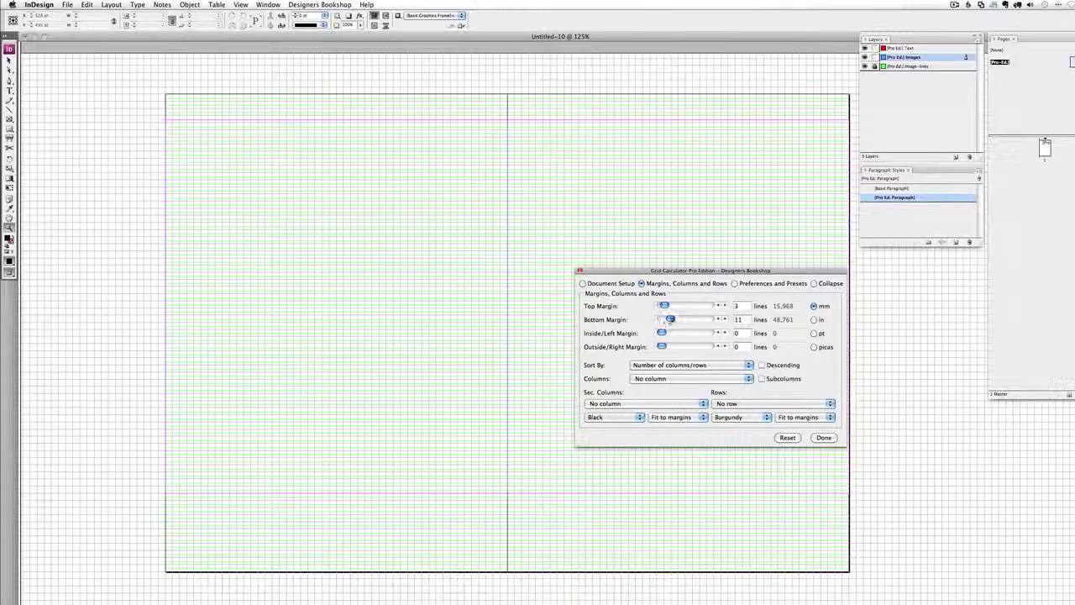
{"action": "left_click_drag", "start_coordinate": [669, 321], "coordinate": [658, 320]}
Step: Set the bottom margin to 7 lines
{"action": "left_click", "coordinate": [724, 319]}
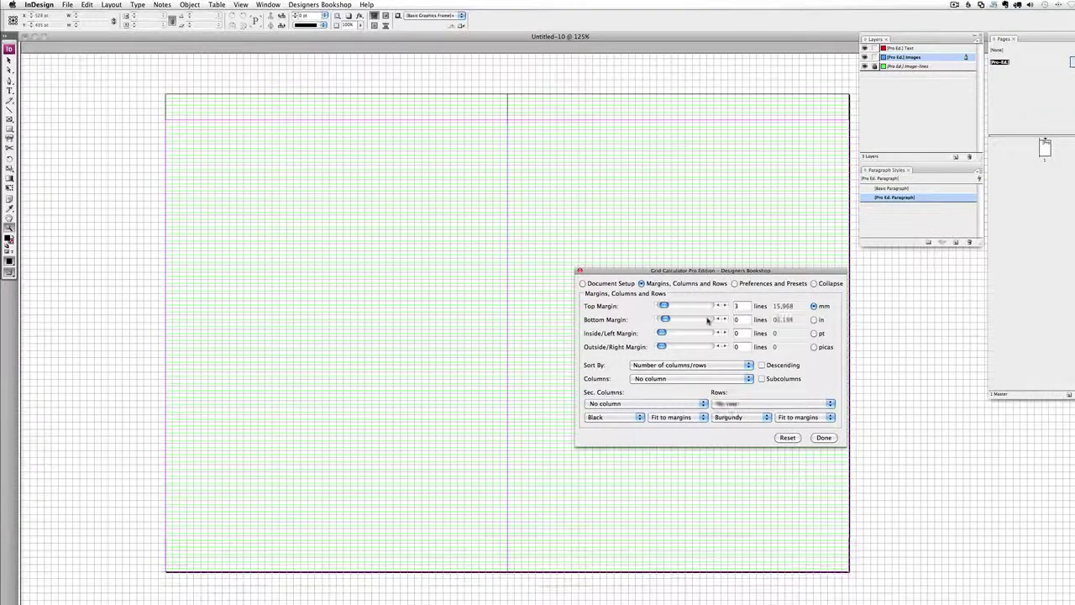
{"action": "left_click", "coordinate": [724, 319]}
{"action": "left_click", "coordinate": [726, 320]}
{"action": "left_click", "coordinate": [726, 320]}
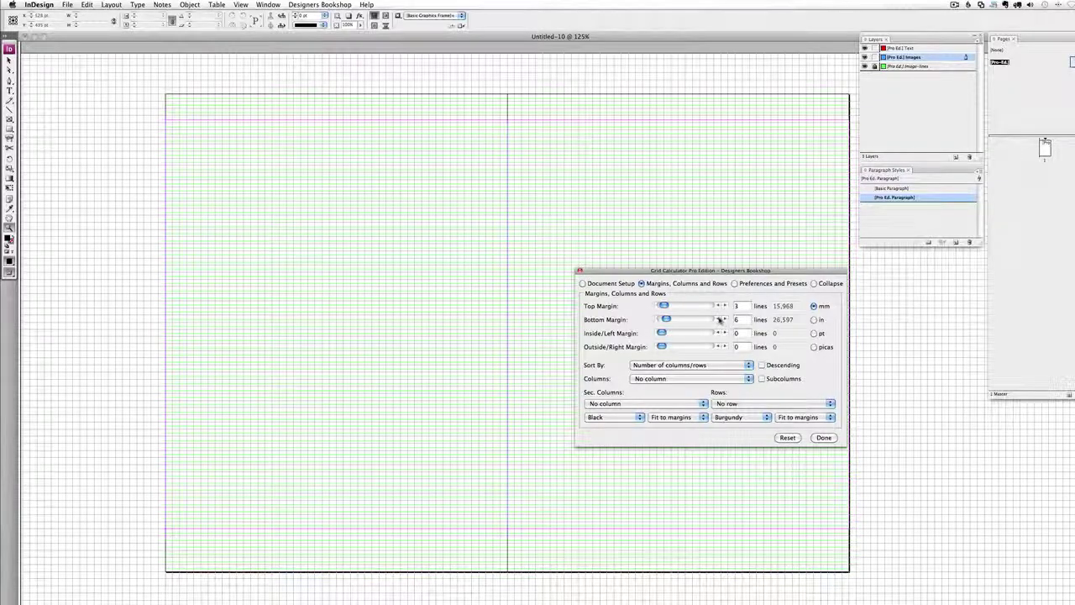
{"action": "left_click", "coordinate": [725, 319]}
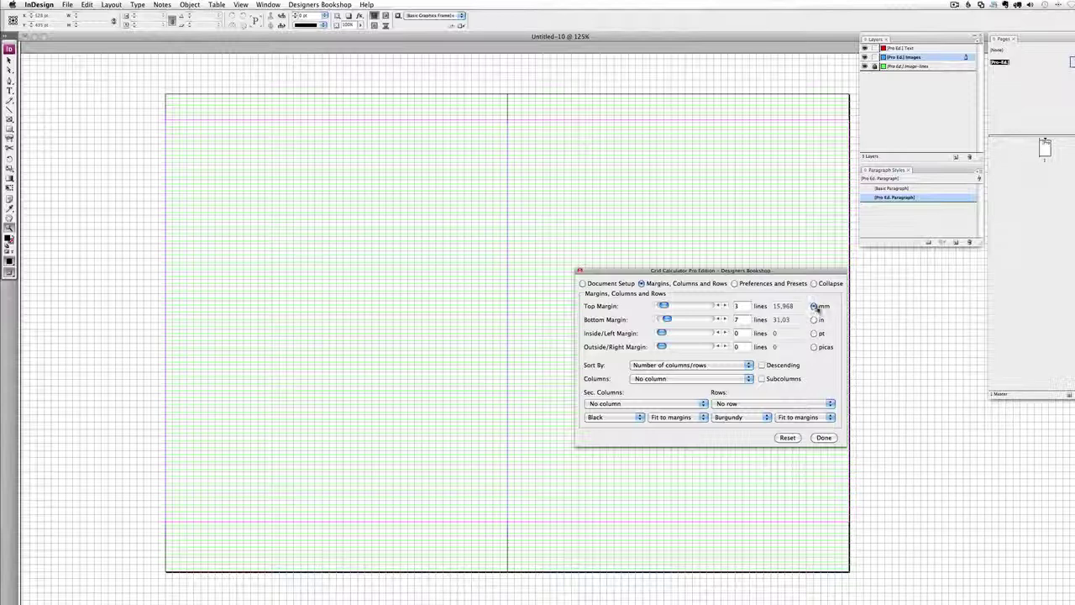
Step: View the margin measurements in inches, points and picas, then return them to millimetres
{"action": "left_click", "coordinate": [816, 320]}
{"action": "left_click", "coordinate": [814, 333]}
{"action": "left_click", "coordinate": [815, 347]}
{"action": "left_click", "coordinate": [814, 306]}
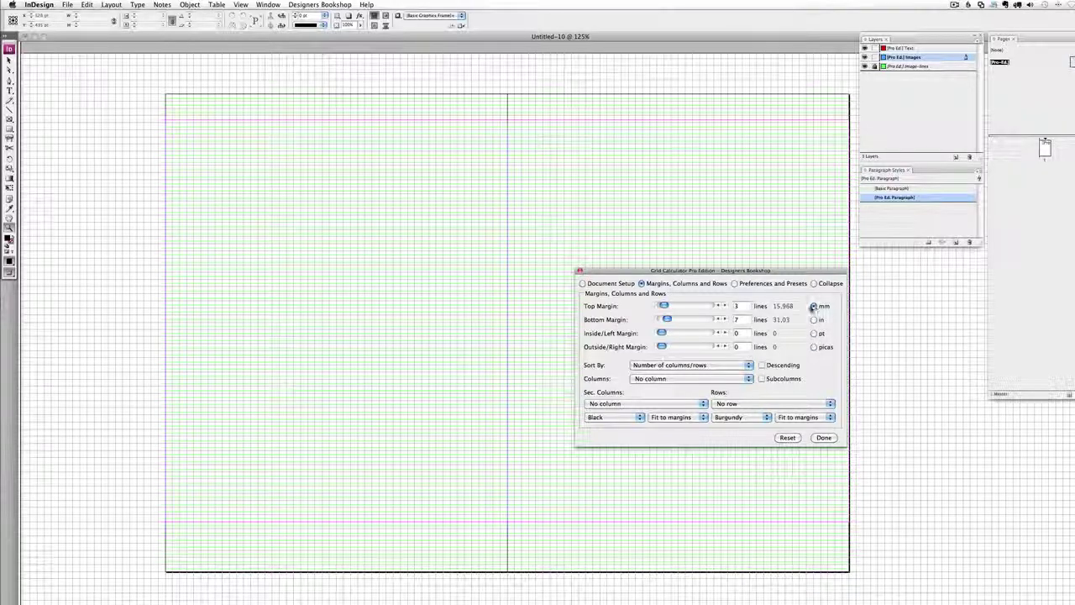
Step: Set the inside margin to 5 lines
{"action": "left_click", "coordinate": [725, 334]}
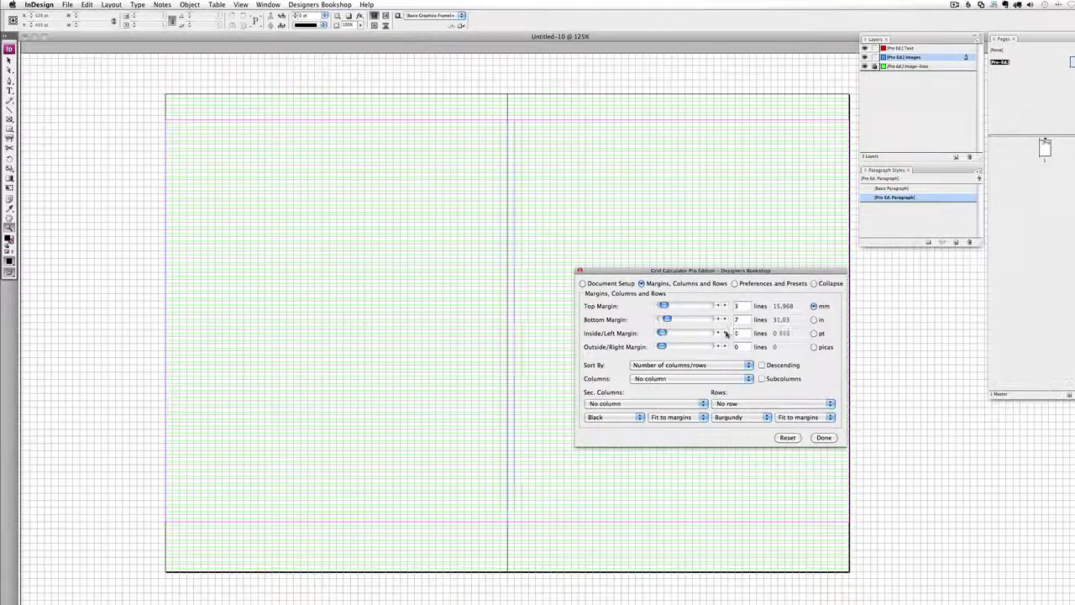
{"action": "left_click", "coordinate": [726, 334]}
{"action": "left_click", "coordinate": [725, 333]}
{"action": "left_click", "coordinate": [725, 334]}
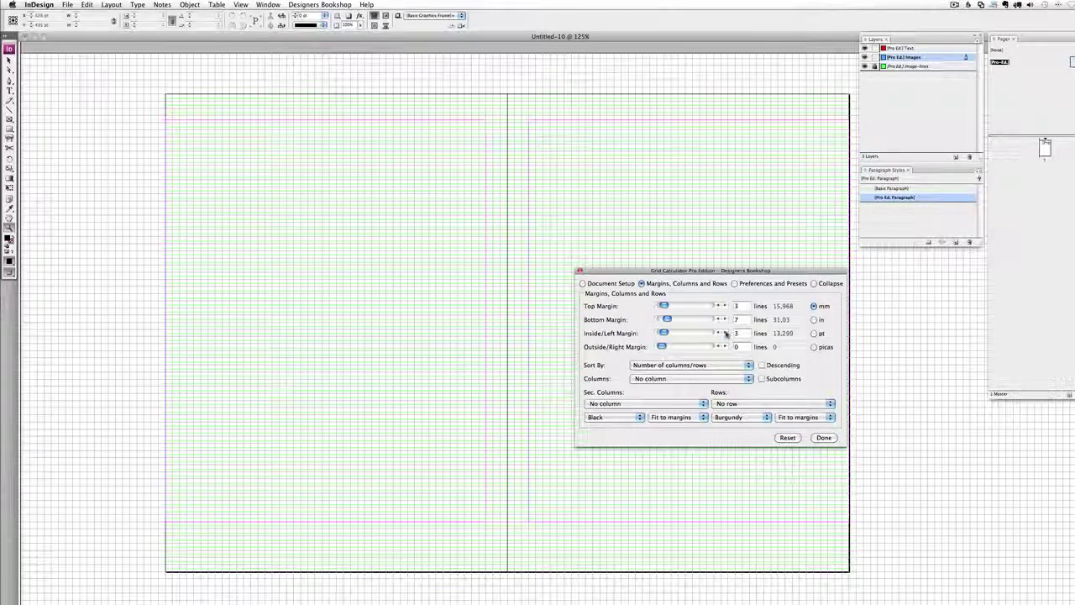
{"action": "left_click", "coordinate": [725, 334]}
{"action": "left_click", "coordinate": [725, 333]}
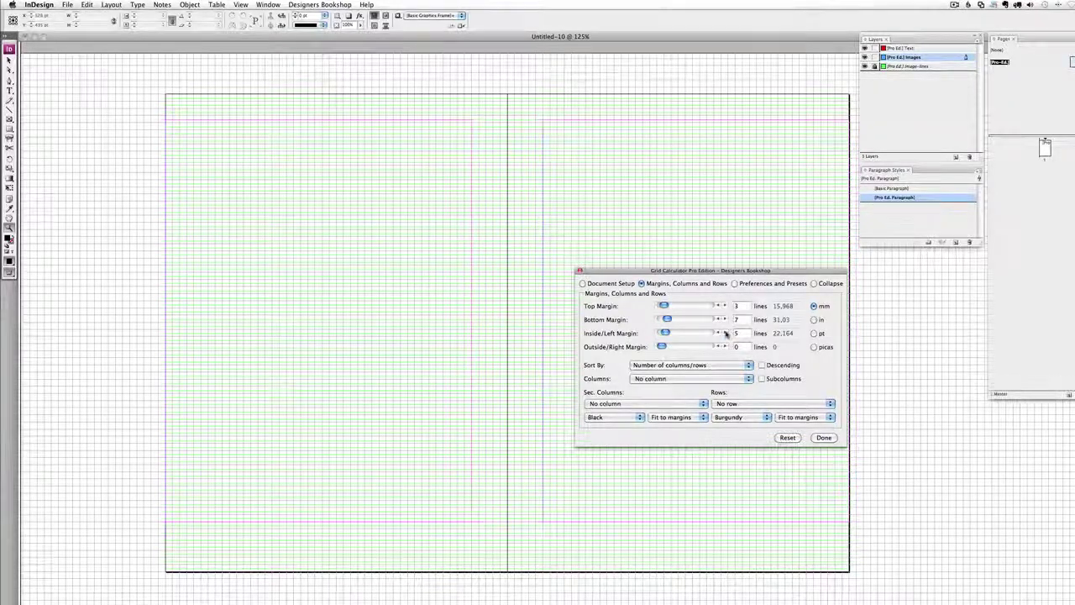
Step: Set the outside margin to 5 lines and move the grid dialog higher over the spread
{"action": "left_click", "coordinate": [725, 346]}
{"action": "left_click", "coordinate": [725, 347]}
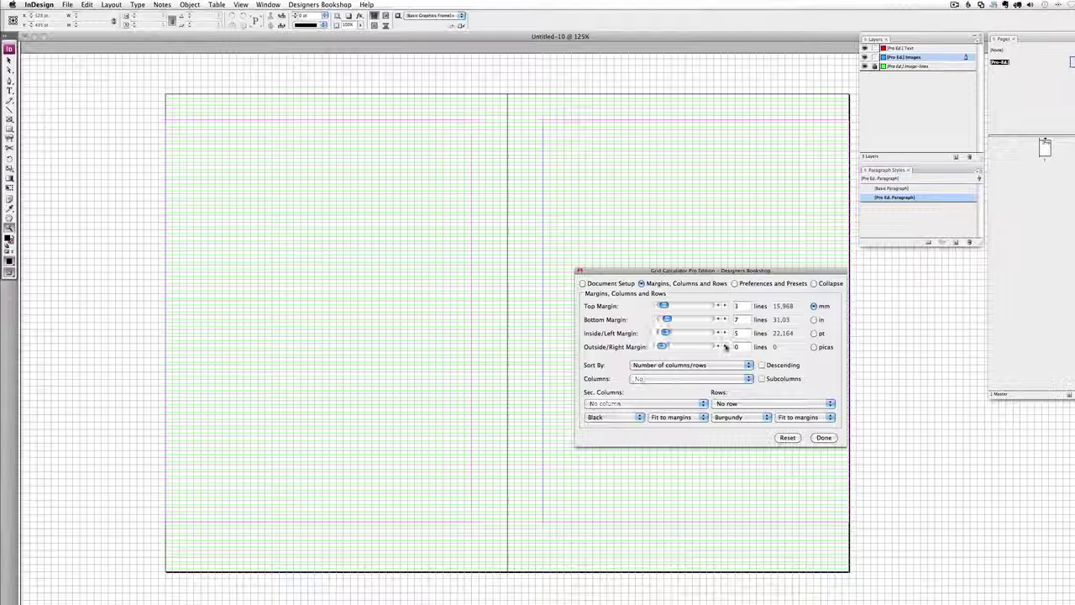
{"action": "left_click", "coordinate": [725, 346]}
{"action": "left_click", "coordinate": [726, 346]}
{"action": "left_click", "coordinate": [725, 347]}
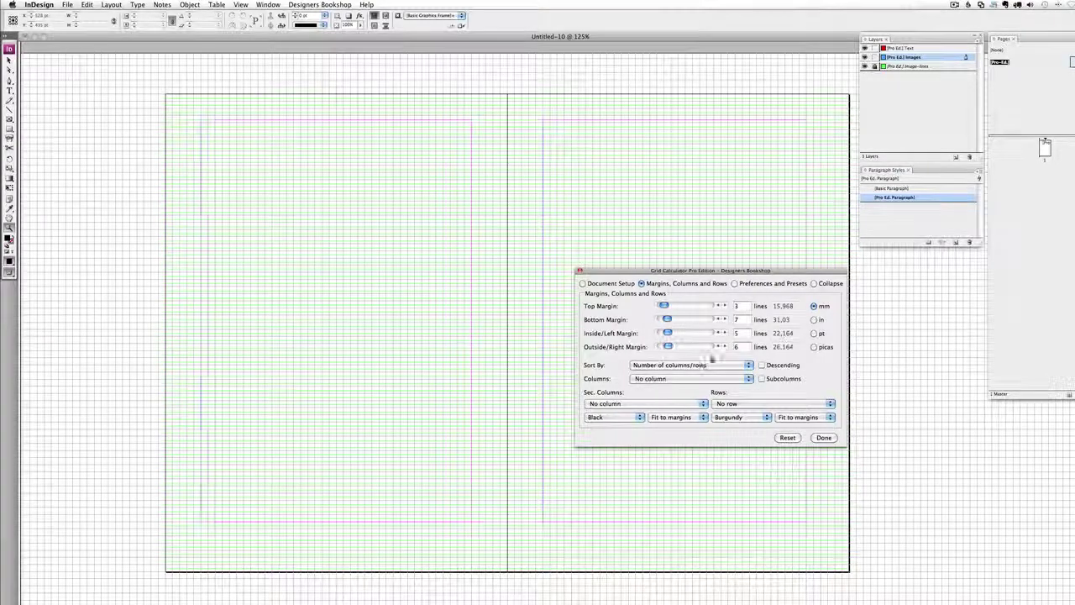
{"action": "left_click_drag", "start_coordinate": [675, 271], "coordinate": [640, 180]}
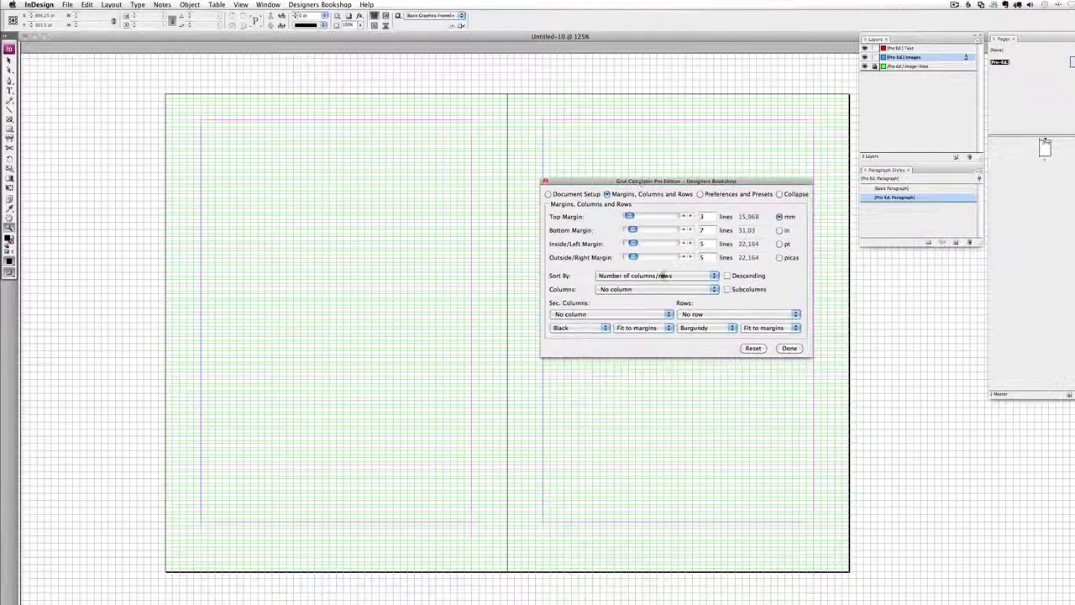
Step: Divide the pages into 2 columns of 18 lines with a 2-line gutter, and view the secondary column options
{"action": "left_click", "coordinate": [661, 289]}
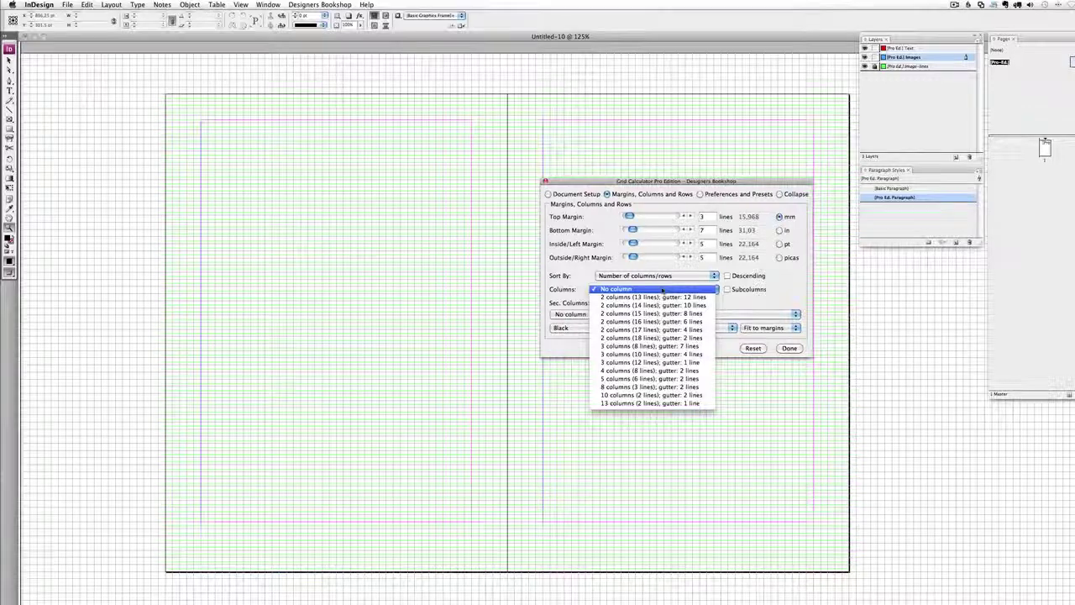
{"action": "left_click", "coordinate": [661, 338]}
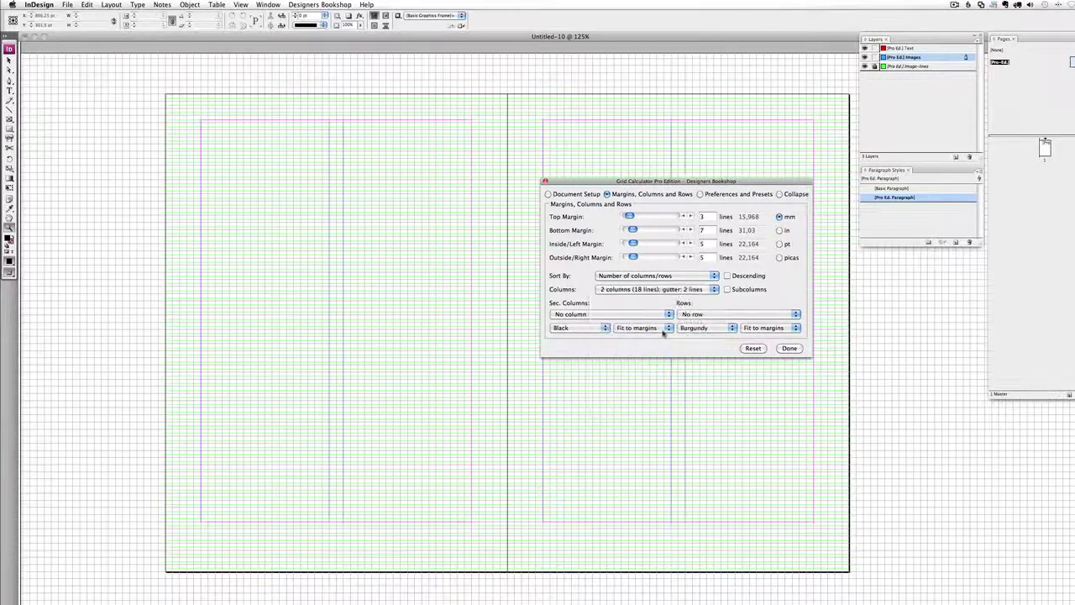
{"action": "left_click", "coordinate": [607, 290]}
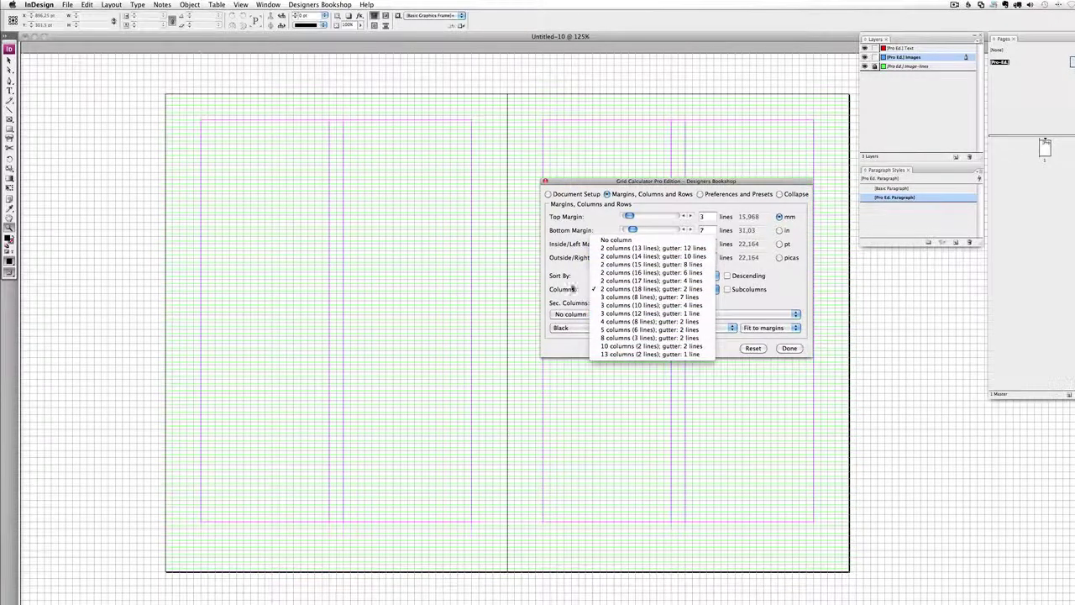
{"action": "left_click", "coordinate": [574, 289]}
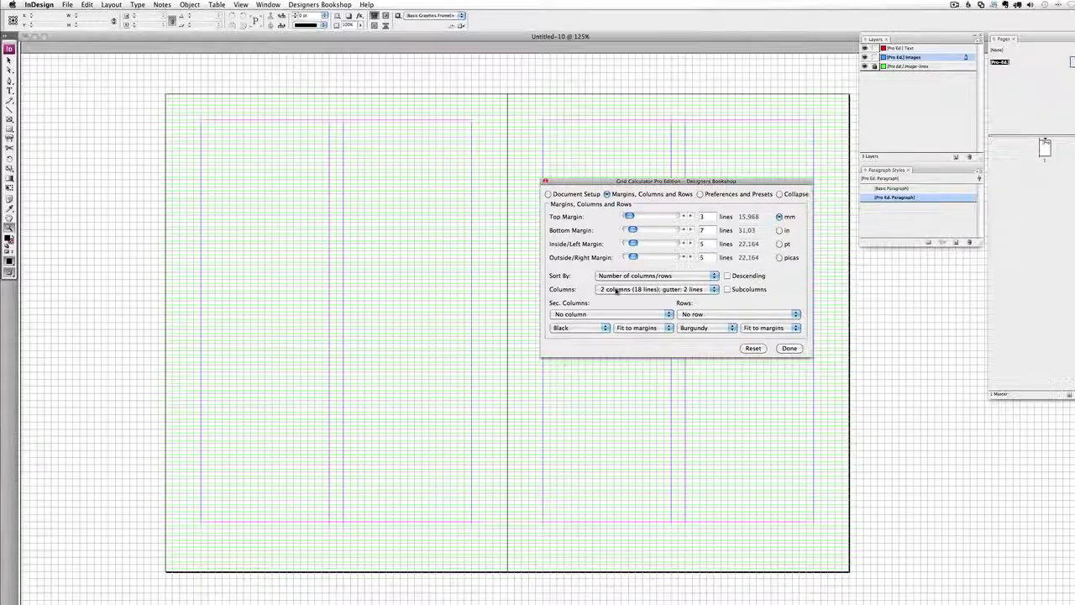
{"action": "left_click", "coordinate": [593, 314]}
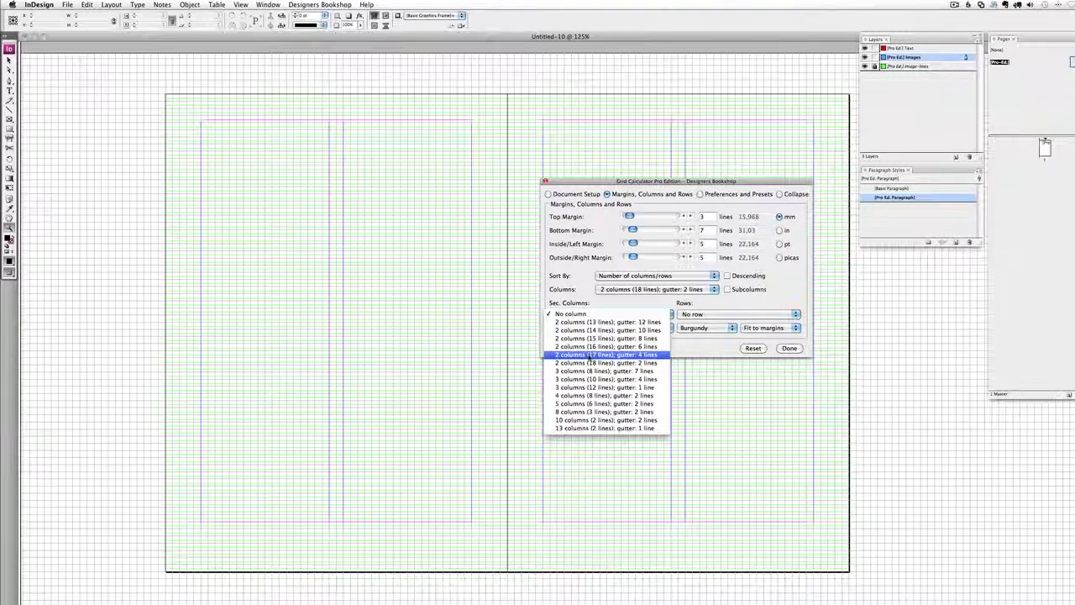
{"action": "left_click", "coordinate": [574, 284]}
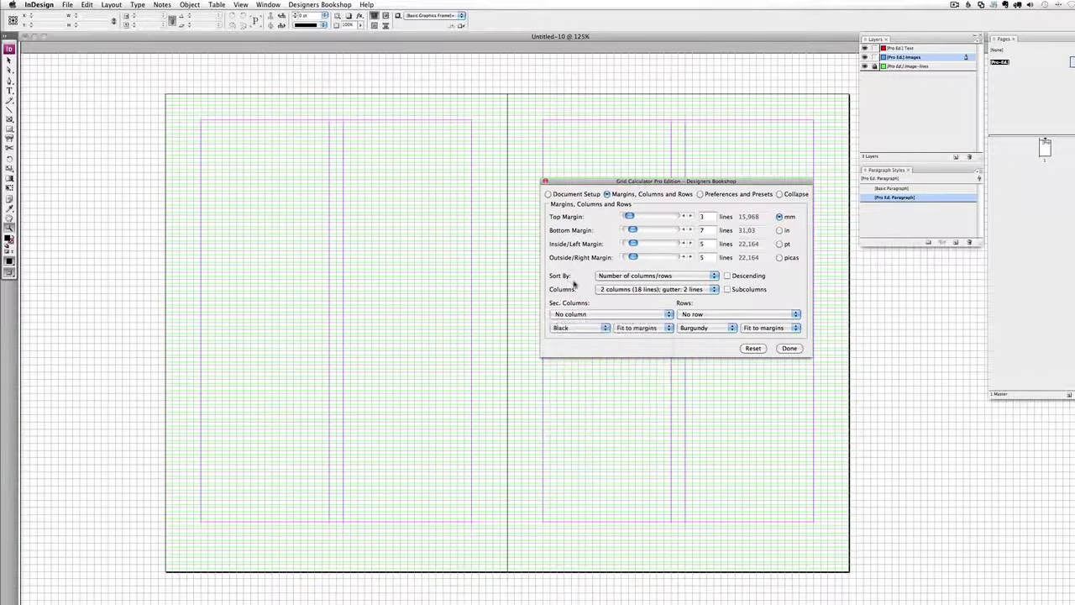
Step: Enable subcolumns and split each column into 2 subcolumns of 8 lines with a 2-line gutter
{"action": "left_click", "coordinate": [728, 289]}
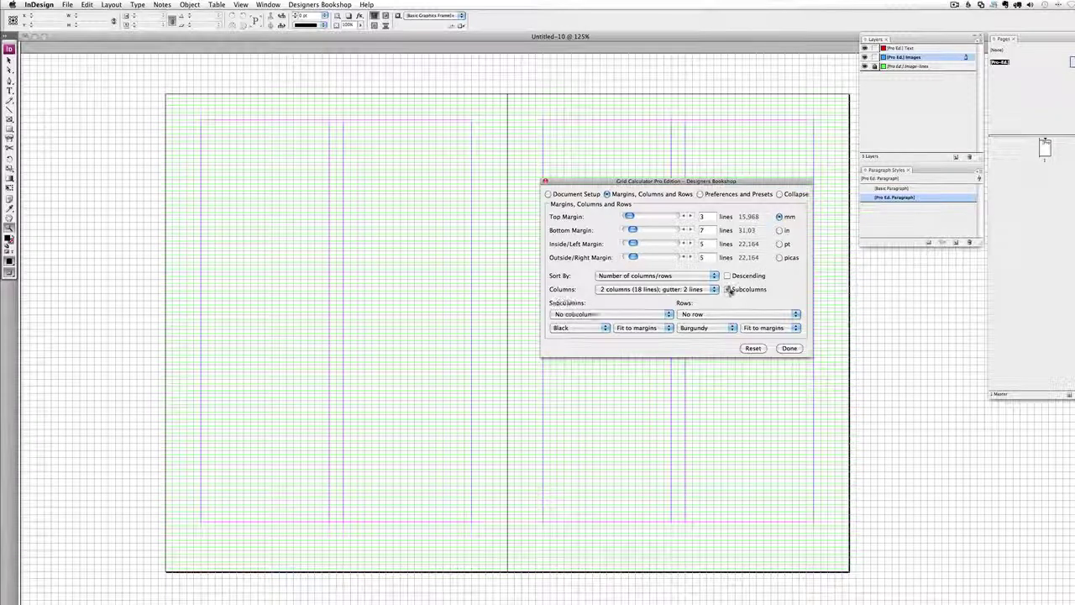
{"action": "left_click", "coordinate": [596, 314]}
{"action": "left_click", "coordinate": [586, 326]}
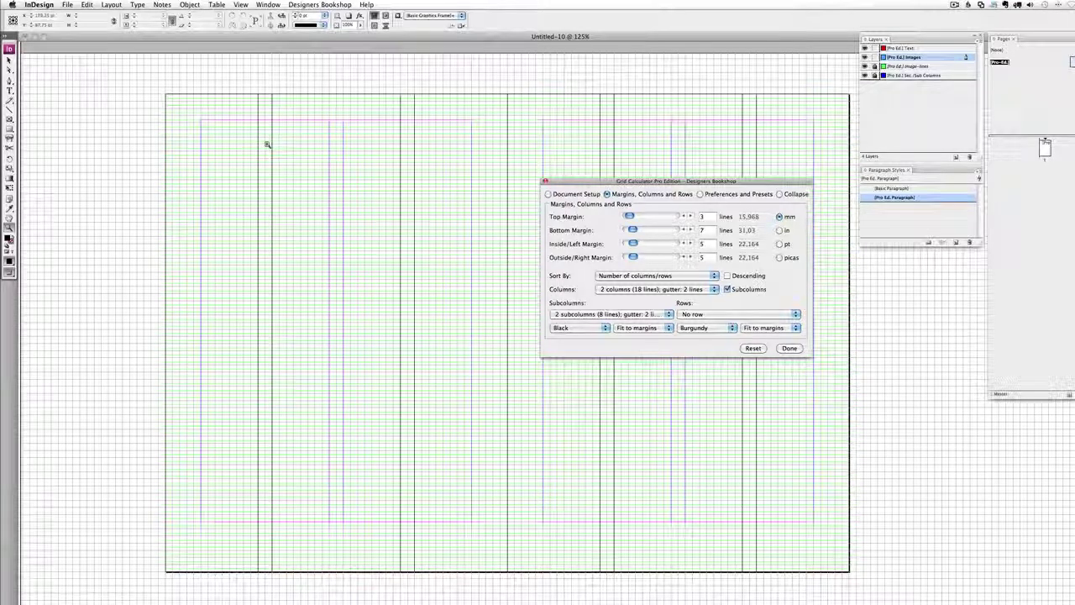
{"action": "key", "text": "v"}
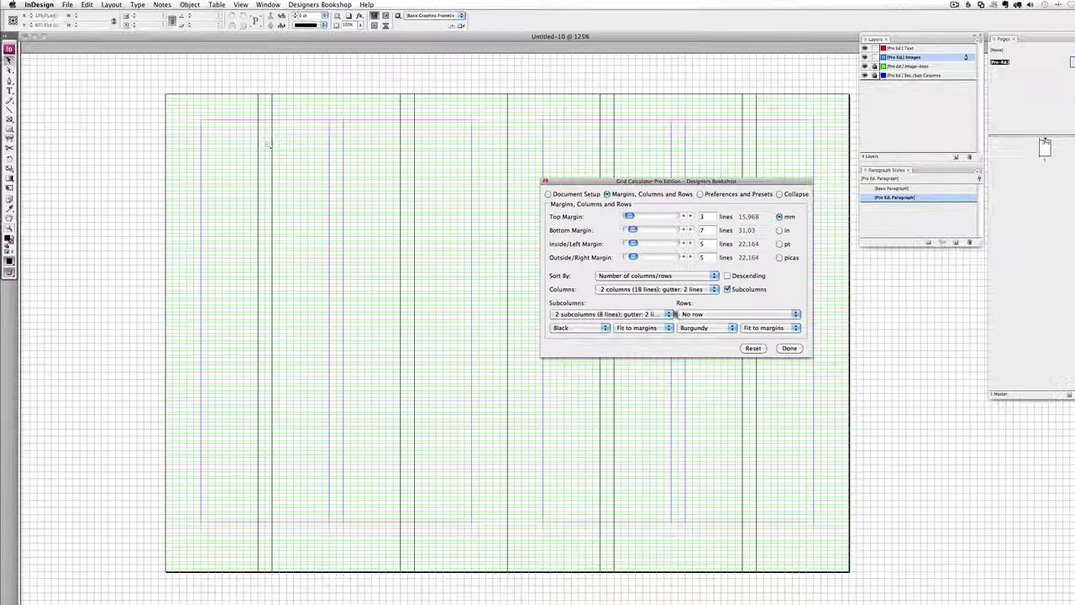
Step: Reduce the bottom margin to 5 lines and divide the pages into 6 rows of 8 lines with a 1-line gutter
{"action": "left_click", "coordinate": [696, 314]}
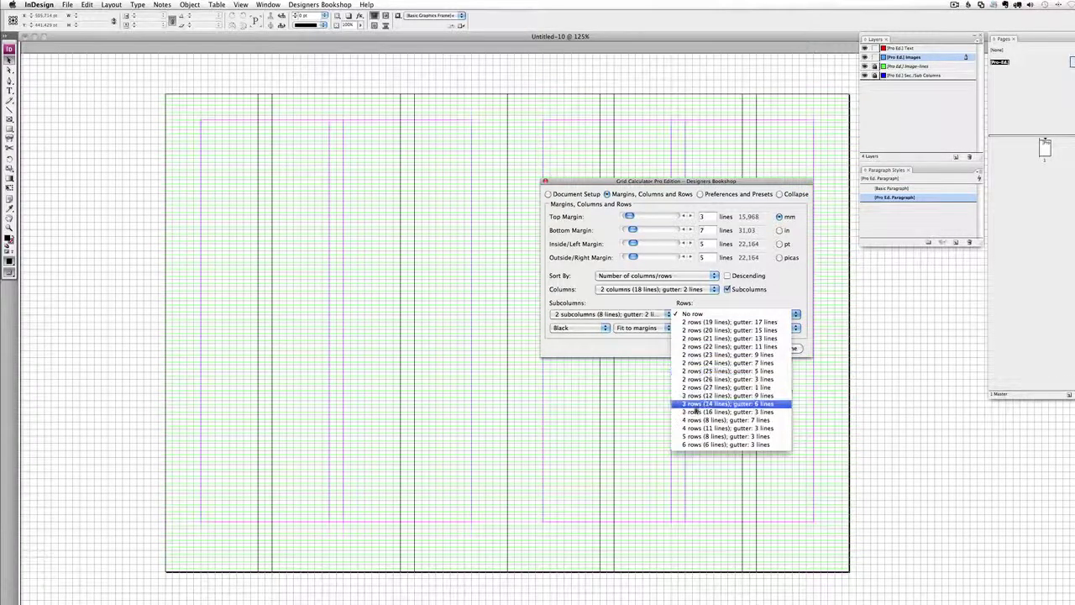
{"action": "left_click", "coordinate": [768, 298]}
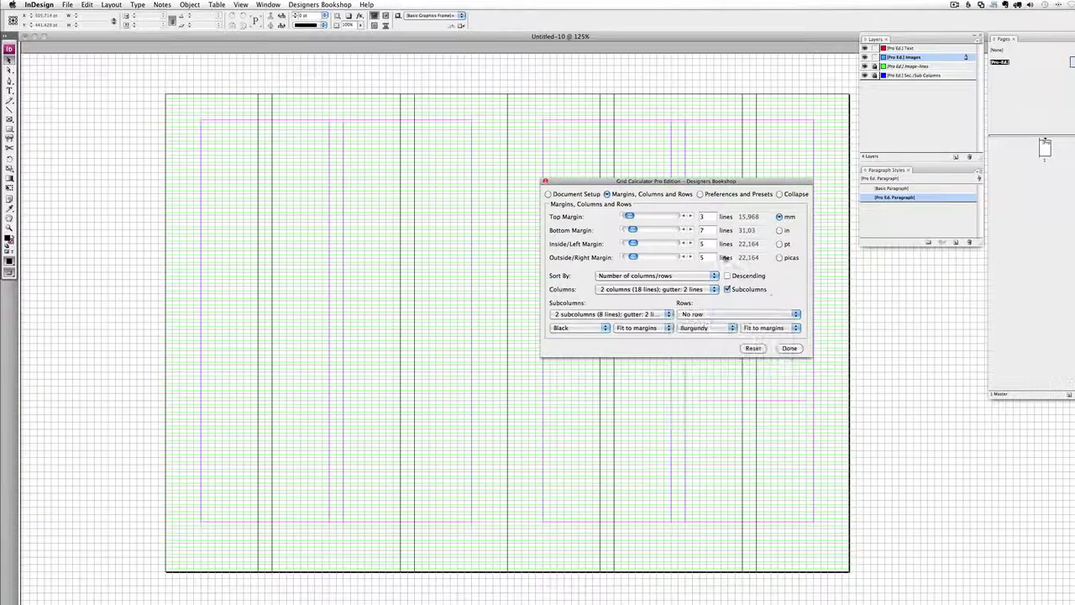
{"action": "left_click", "coordinate": [684, 230]}
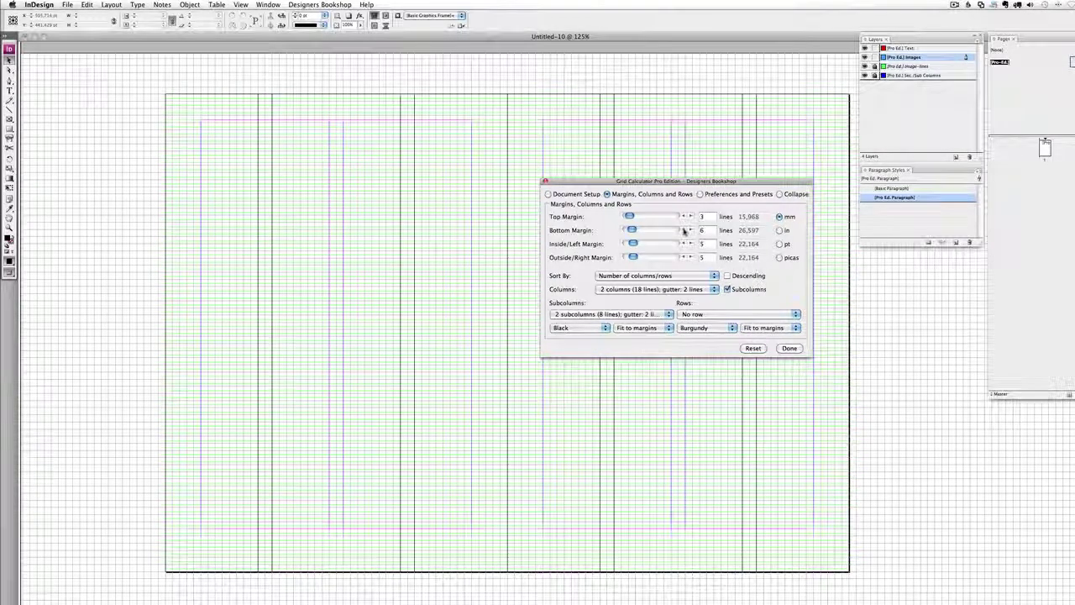
{"action": "left_click", "coordinate": [727, 314]}
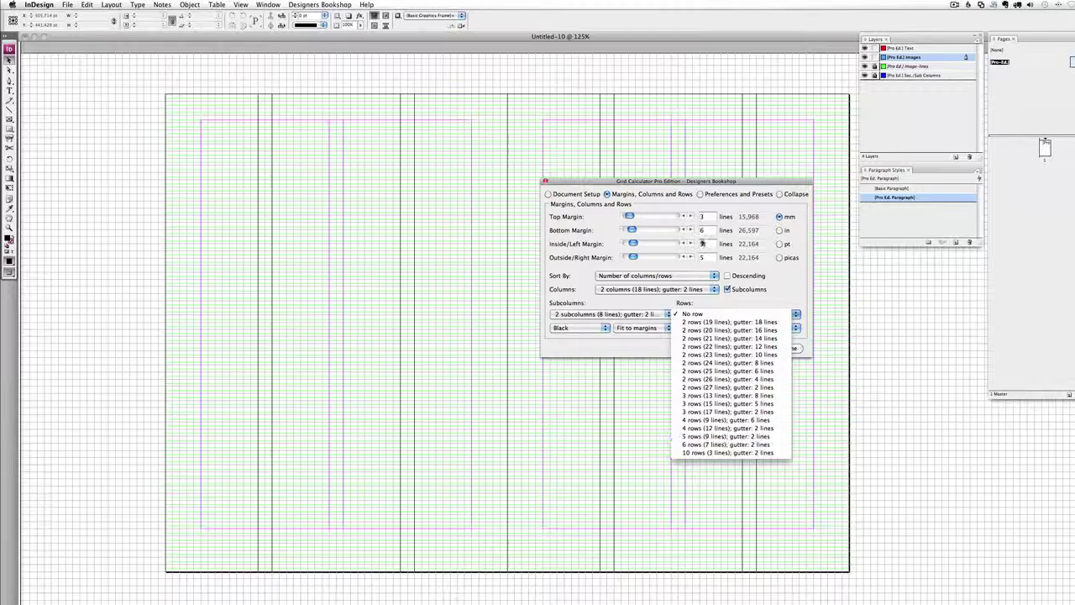
{"action": "left_click", "coordinate": [696, 236]}
{"action": "left_click", "coordinate": [684, 230]}
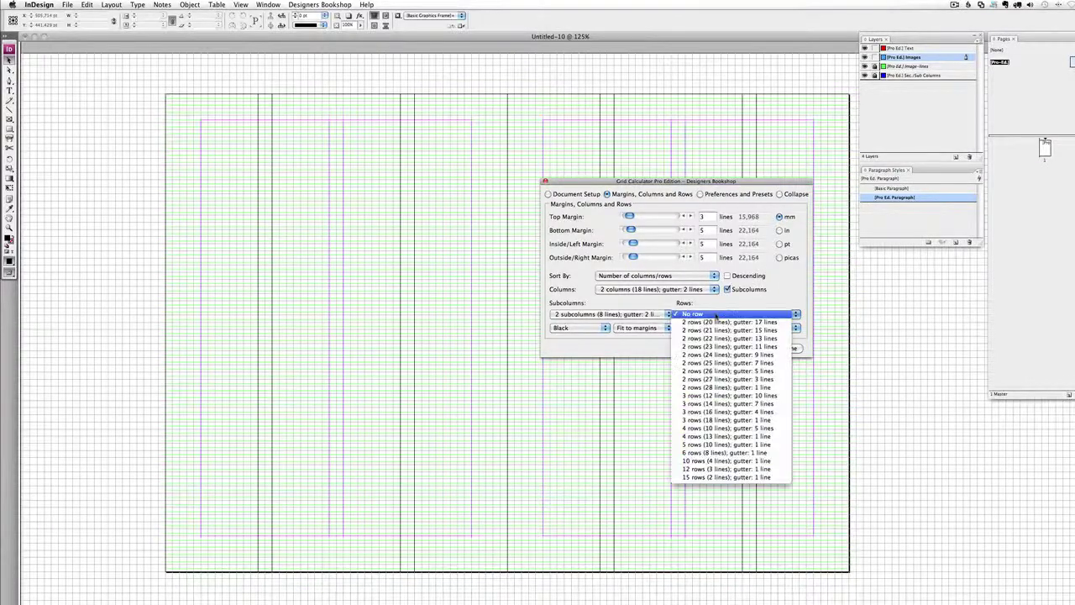
{"action": "left_click", "coordinate": [727, 314]}
{"action": "left_click", "coordinate": [727, 452]}
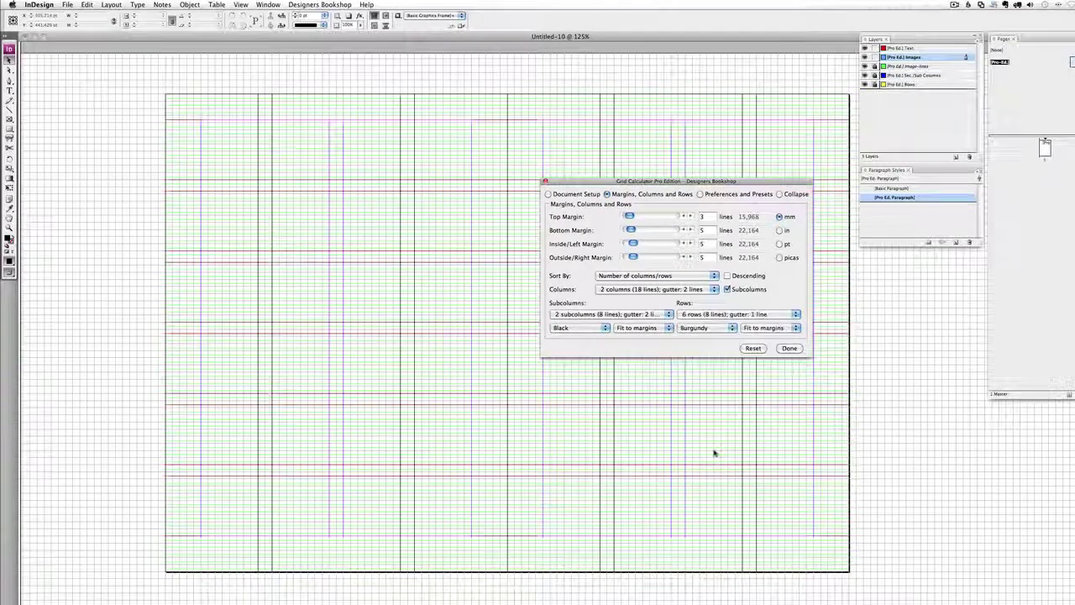
Step: Finish the grid setup and close the document without saving it
{"action": "left_click", "coordinate": [579, 194]}
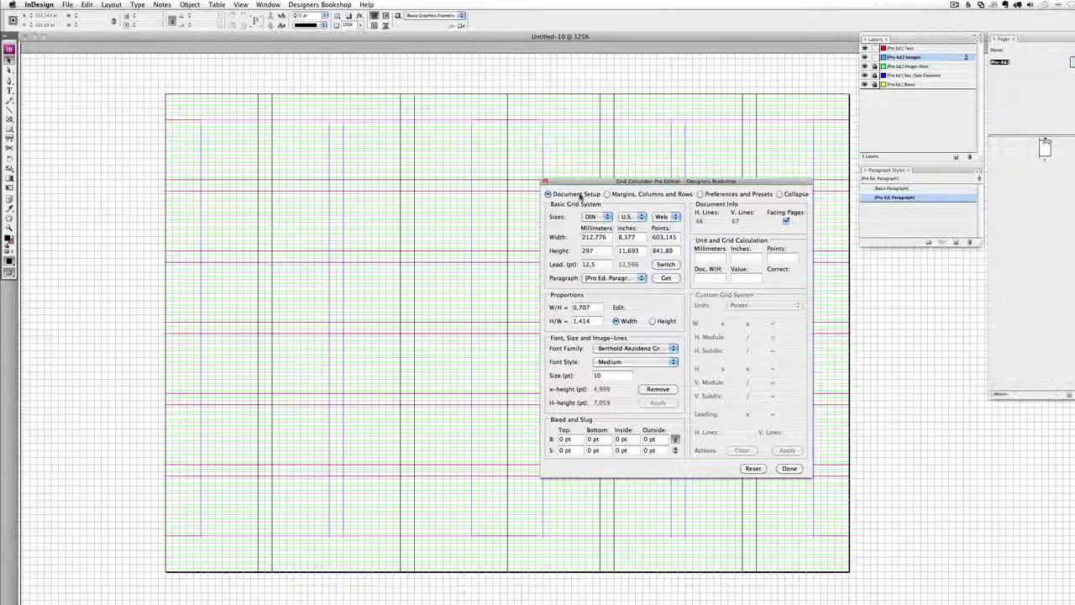
{"action": "left_click", "coordinate": [789, 468]}
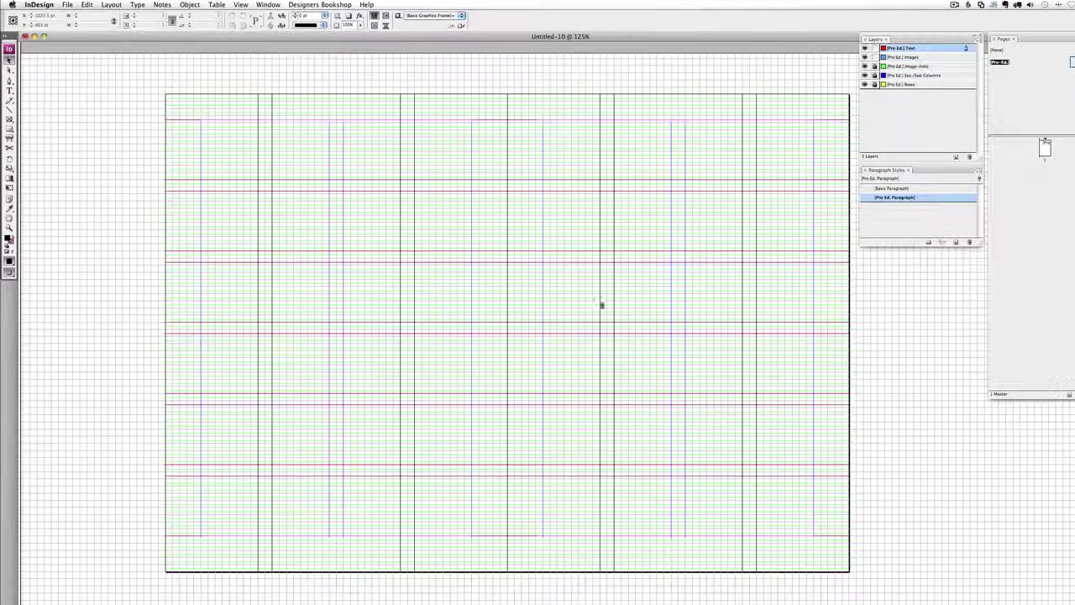
{"action": "left_click", "coordinate": [25, 36]}
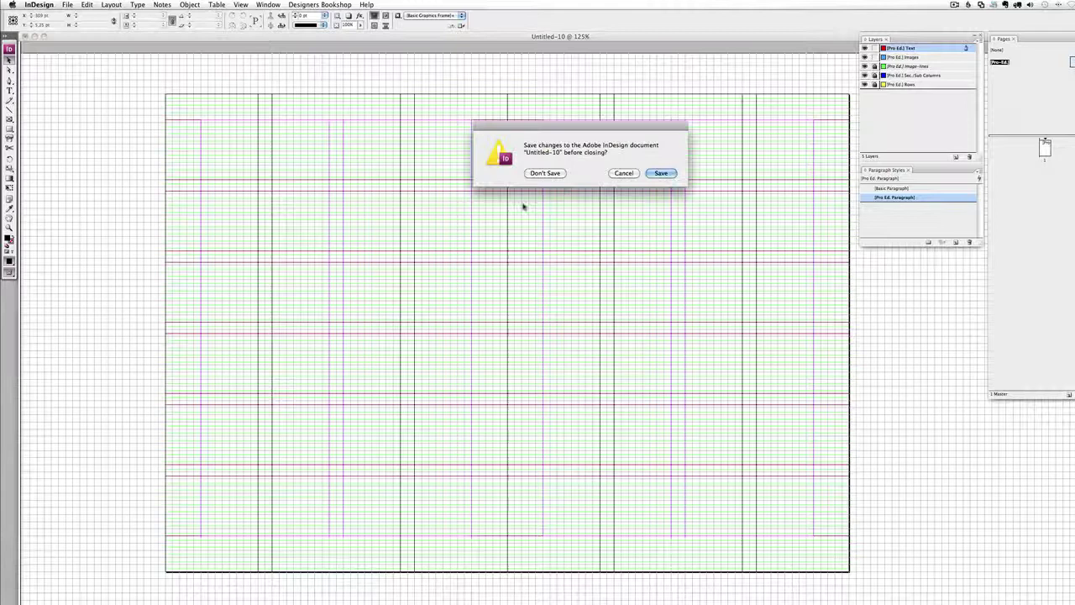
{"action": "left_click", "coordinate": [542, 173]}
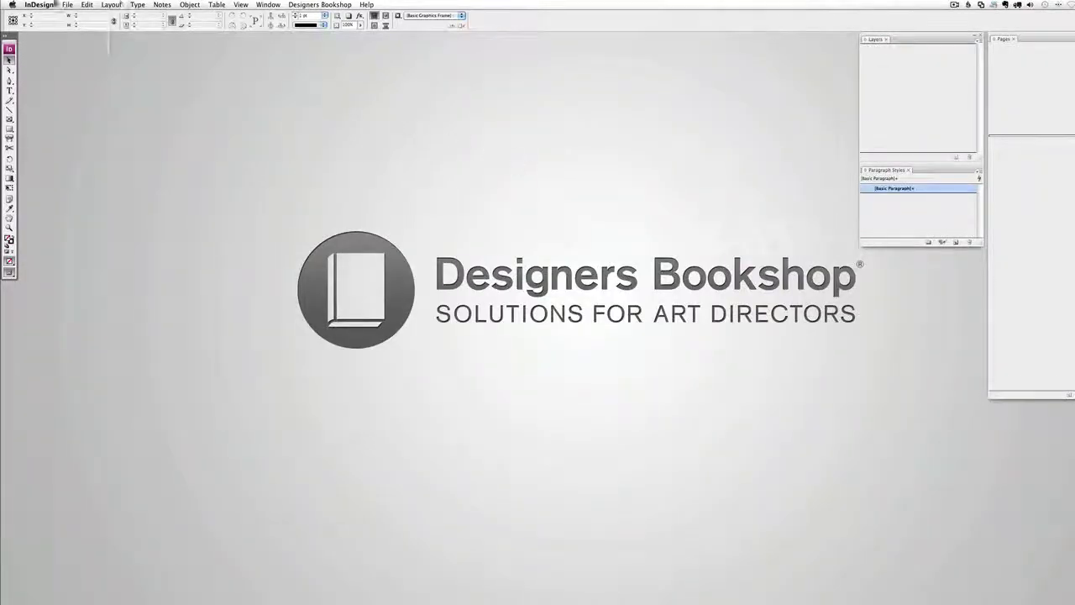
Step: Create a new one-page A4 document with facing pages and zero margins
{"action": "left_click", "coordinate": [67, 4]}
{"action": "mouse_move", "coordinate": [134, 16]}
{"action": "left_click", "coordinate": [188, 17]}
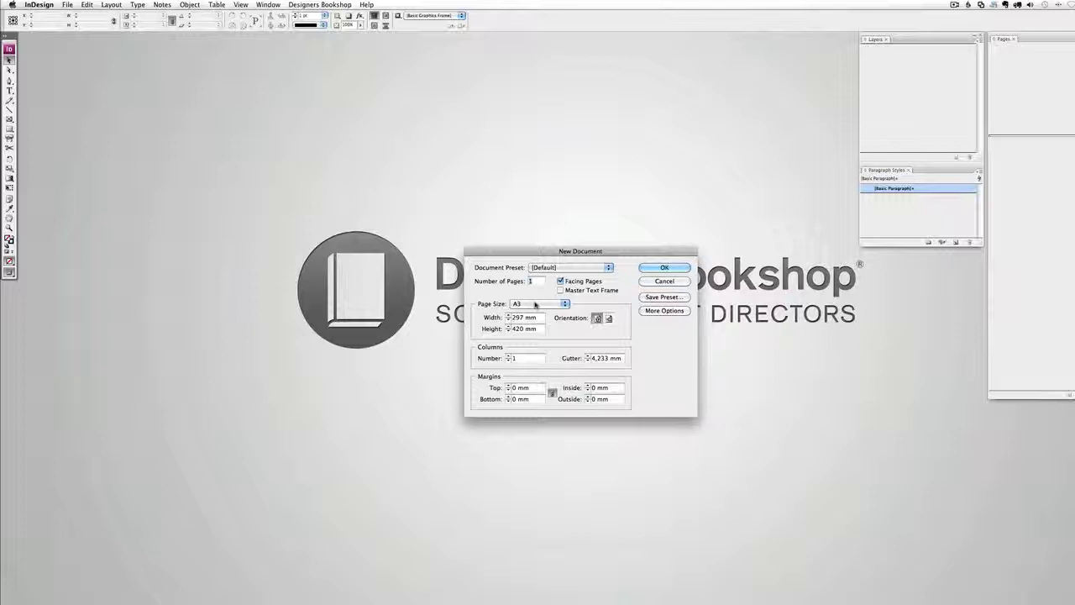
{"action": "left_click", "coordinate": [534, 305]}
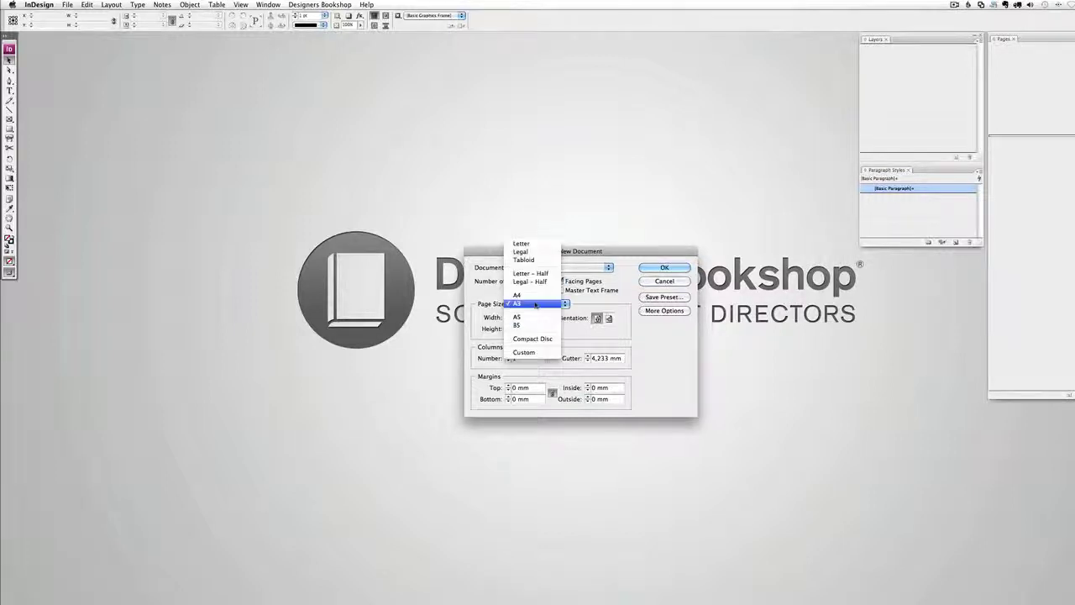
{"action": "left_click", "coordinate": [529, 296]}
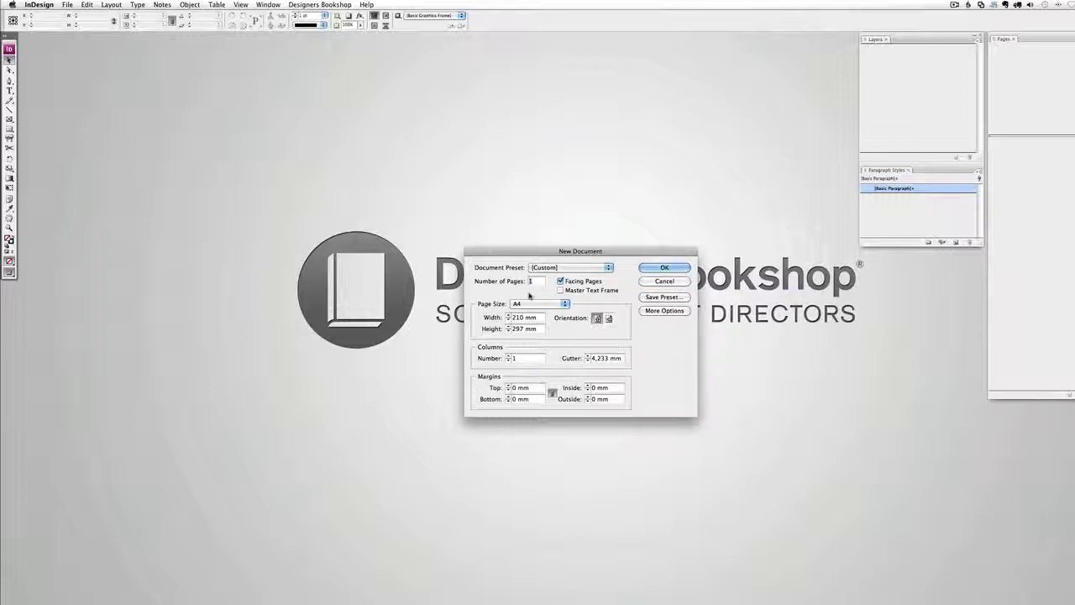
{"action": "left_click", "coordinate": [664, 268]}
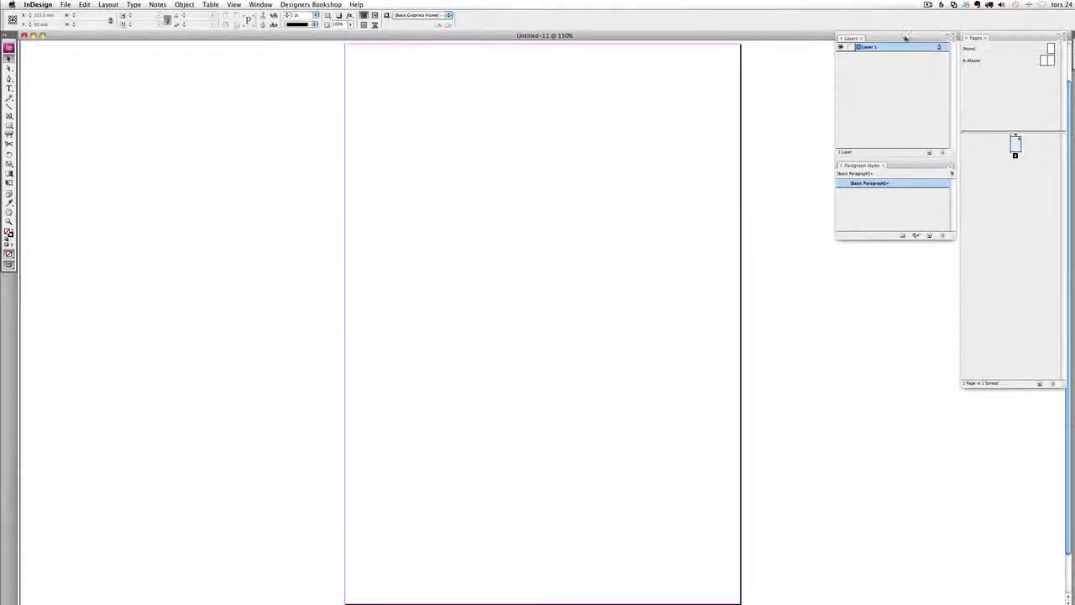
Step: Open the A-Master spread and draw a text frame about 167 mm wide on its right-hand page
{"action": "left_click_drag", "start_coordinate": [905, 38], "coordinate": [897, 56]}
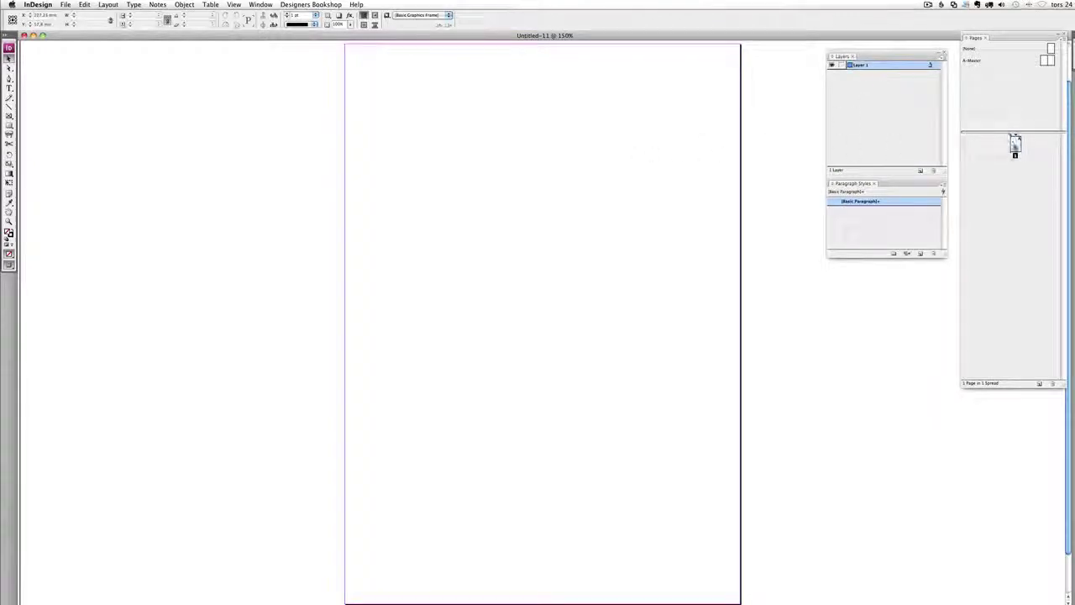
{"action": "double_click", "coordinate": [1053, 60]}
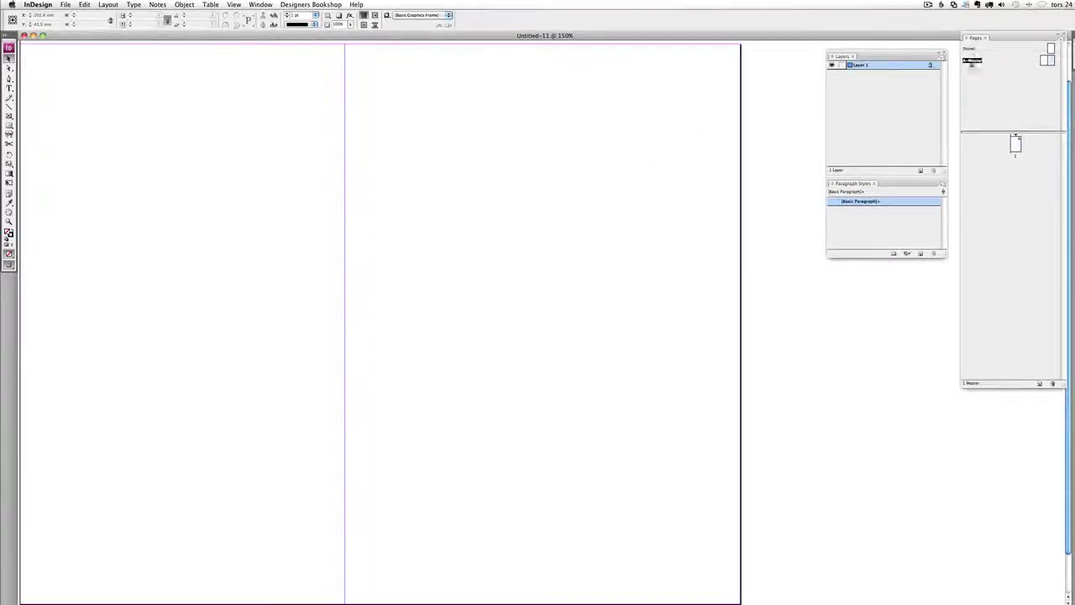
{"action": "left_click_drag", "start_coordinate": [612, 184], "coordinate": [585, 187]}
{"action": "left_click_drag", "start_coordinate": [479, 173], "coordinate": [482, 180]}
{"action": "key", "text": "t"}
{"action": "left_click_drag", "start_coordinate": [361, 87], "coordinate": [679, 545]}
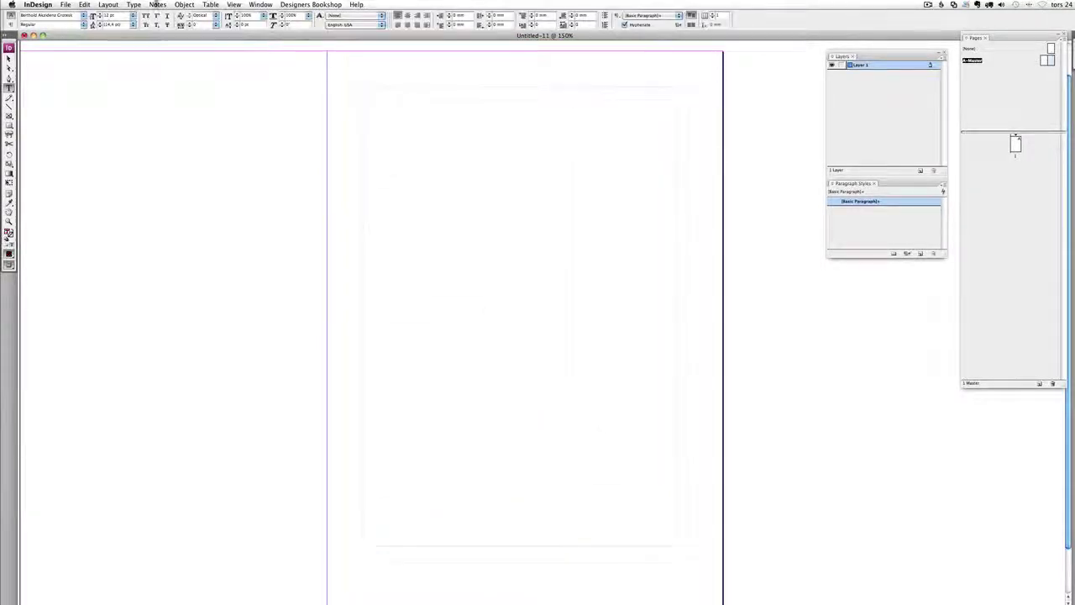
Step: Divide the text frame into 2 columns
{"action": "key", "text": "super+b"}
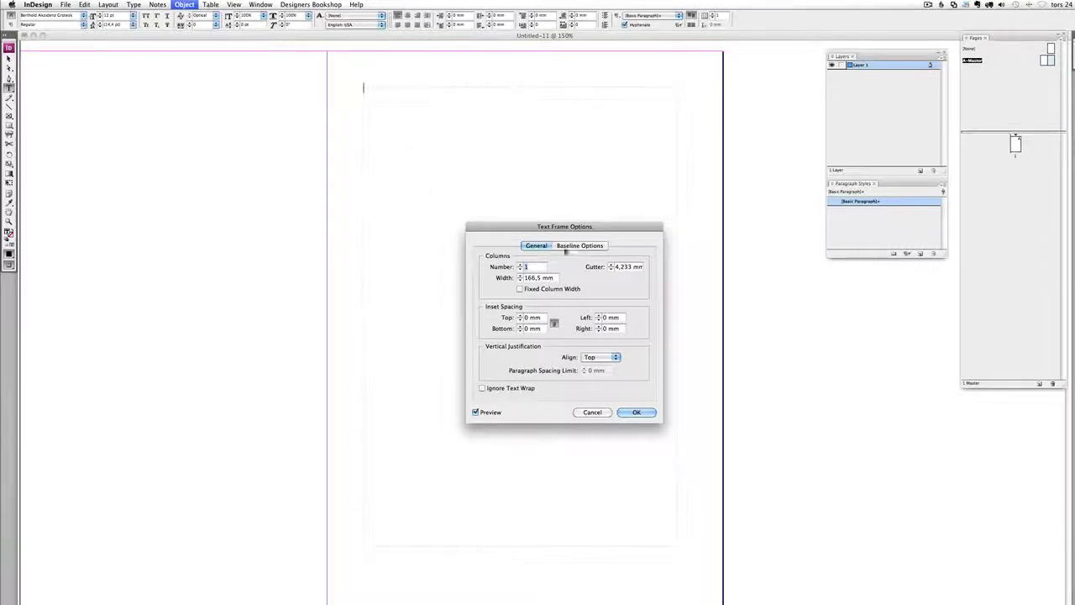
{"action": "left_click", "coordinate": [579, 245]}
{"action": "left_click", "coordinate": [535, 246]}
{"action": "left_click", "coordinate": [520, 263]}
{"action": "left_click", "coordinate": [647, 414]}
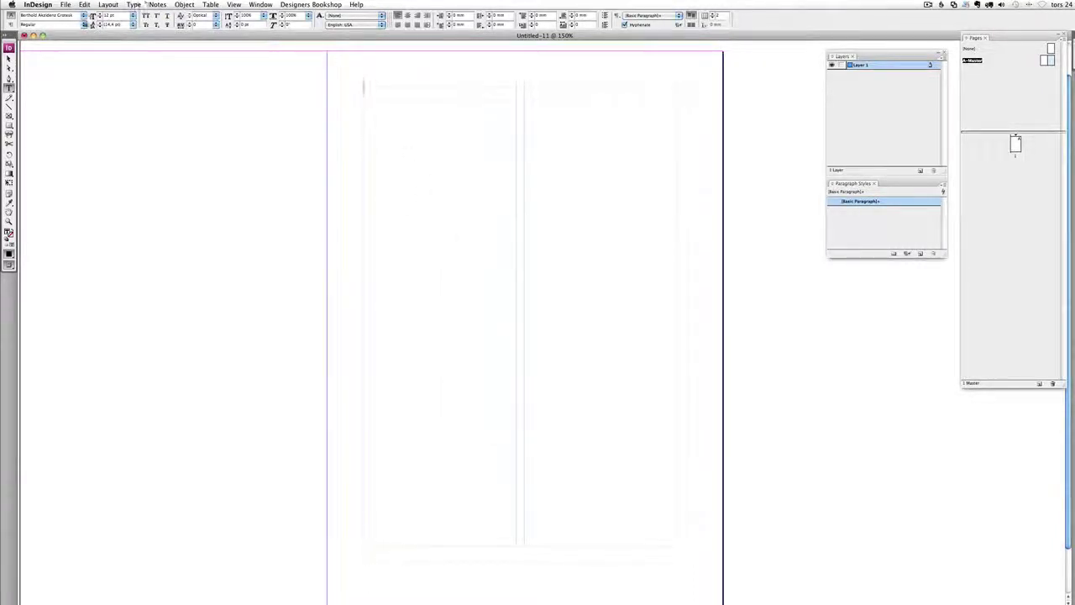
Step: Set the text frame's font family to Arno Pro
{"action": "left_click_drag", "start_coordinate": [80, 15], "coordinate": [3, 7]}
{"action": "type", "text": "Arial"}
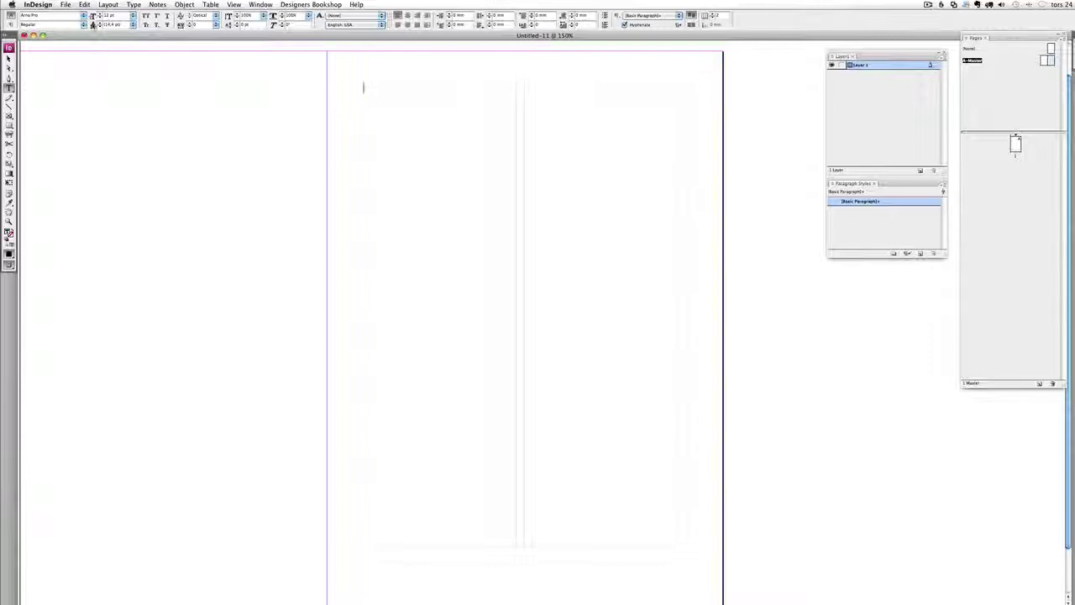
Step: Fill the two-column text frame with placeholder text
{"action": "left_click", "coordinate": [84, 25]}
{"action": "left_click", "coordinate": [85, 26]}
{"action": "left_click", "coordinate": [134, 4]}
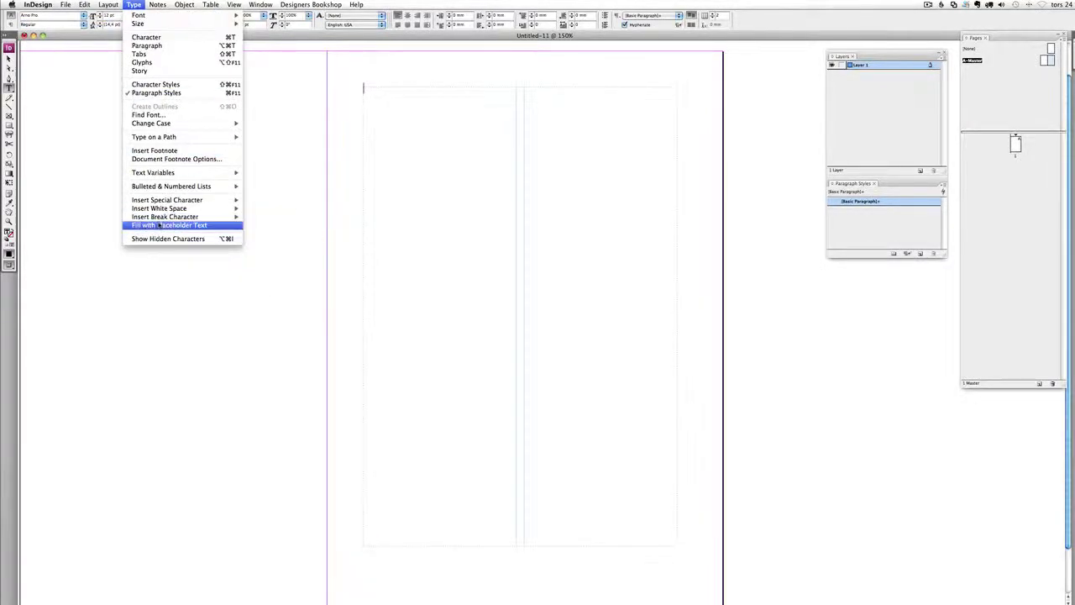
{"action": "left_click", "coordinate": [159, 225]}
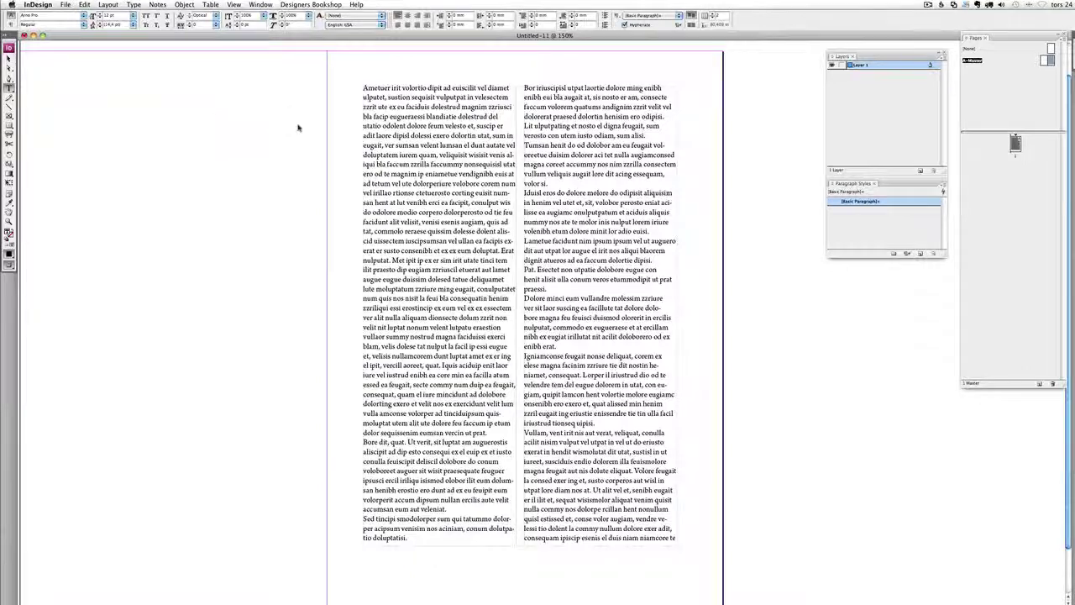
{"action": "key", "text": "Escape"}
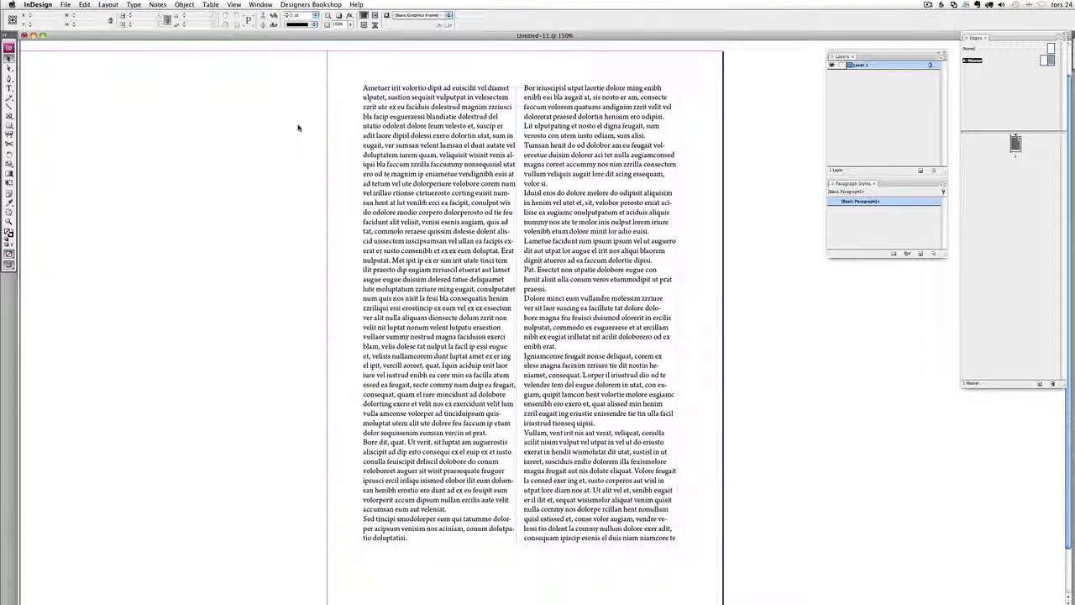
Step: Select all the placeholder text to check its font size and leading, and deselect it
{"action": "left_click", "coordinate": [430, 143]}
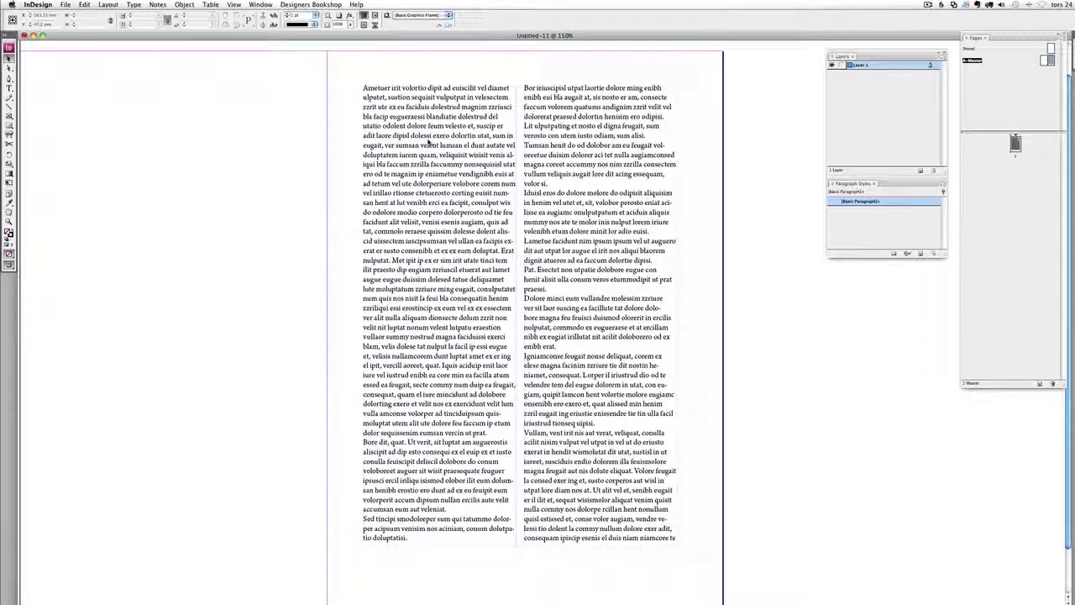
{"action": "double_click", "coordinate": [429, 141]}
{"action": "key", "text": "super+a"}
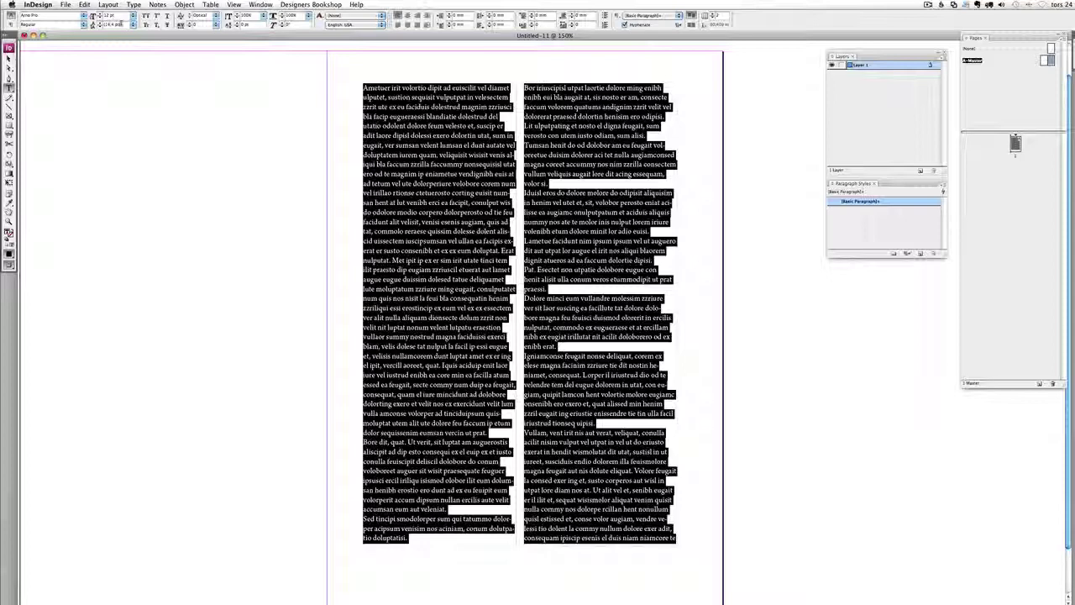
{"action": "key", "text": "Escape"}
{"action": "left_click", "coordinate": [318, 139]}
Step: Start Grid Calculator Pro Edition on the existing document with its A-Master spread, and move the calculator window aside
{"action": "left_click", "coordinate": [313, 4]}
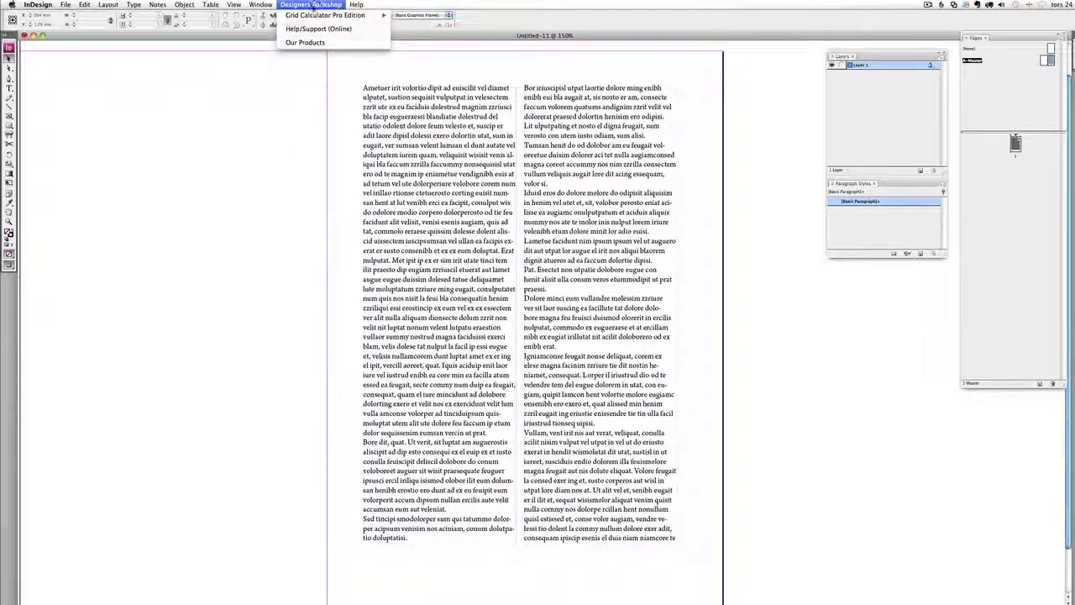
{"action": "mouse_move", "coordinate": [370, 15]}
{"action": "left_click", "coordinate": [468, 17]}
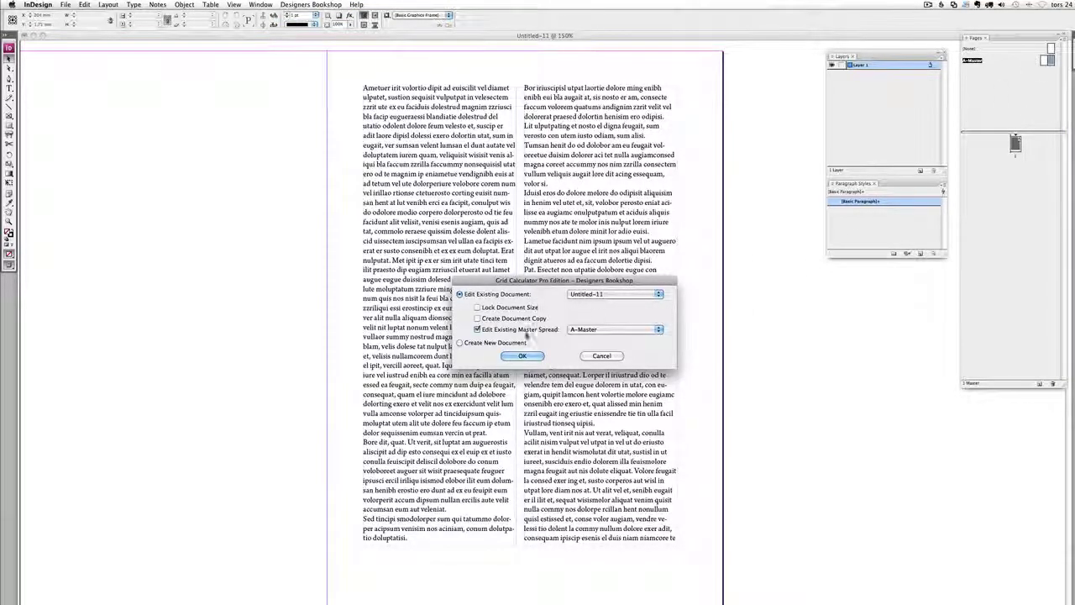
{"action": "left_click", "coordinate": [527, 356]}
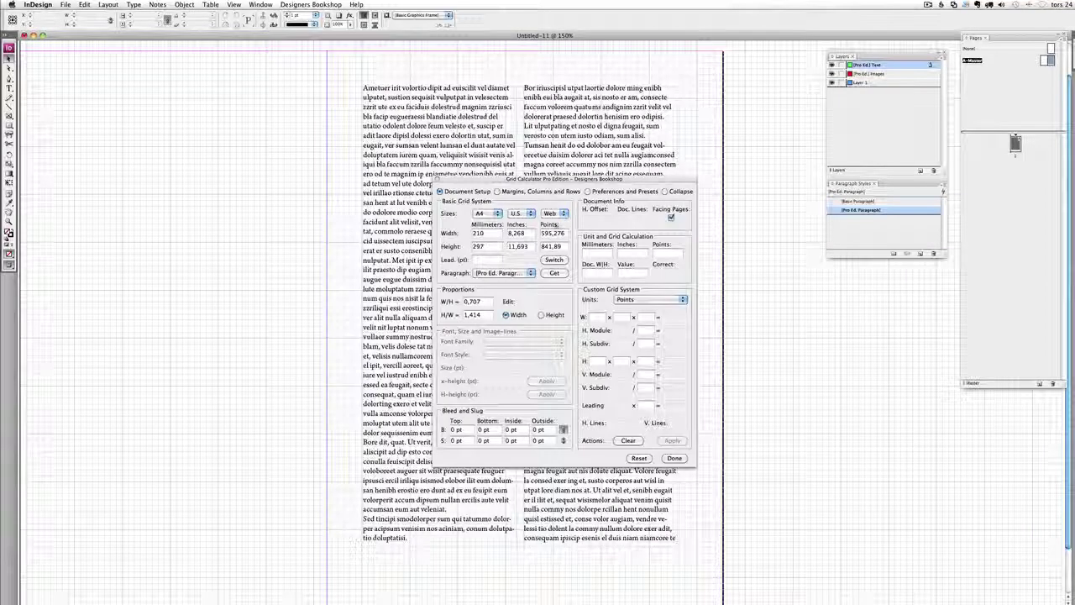
{"action": "left_click_drag", "start_coordinate": [597, 183], "coordinate": [657, 209]}
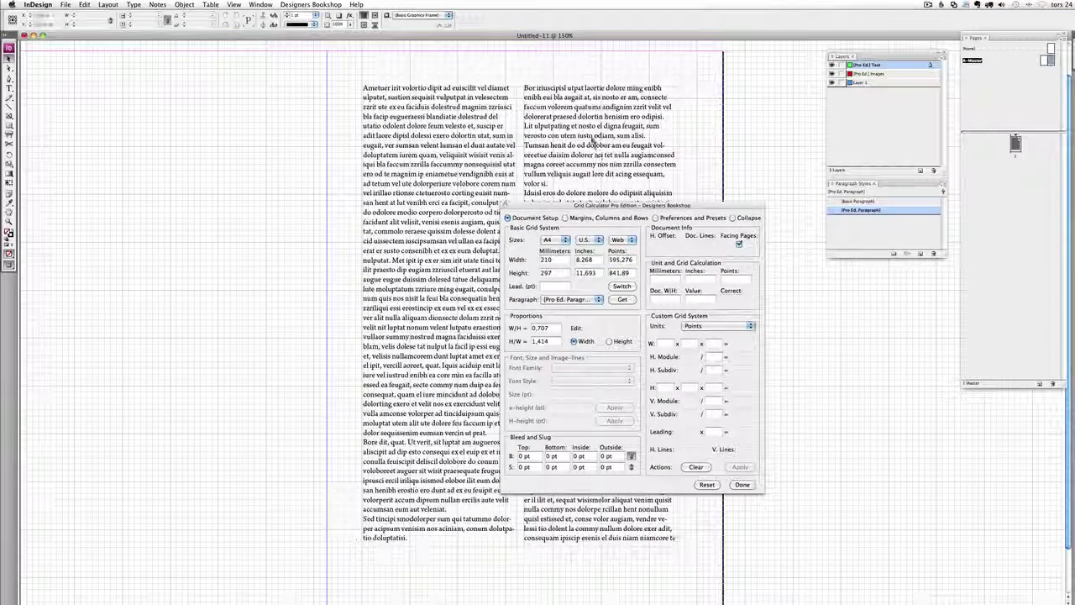
Step: Redefine the [Basic Paragraph] style to match the text frame's formatting
{"action": "left_click", "coordinate": [580, 128]}
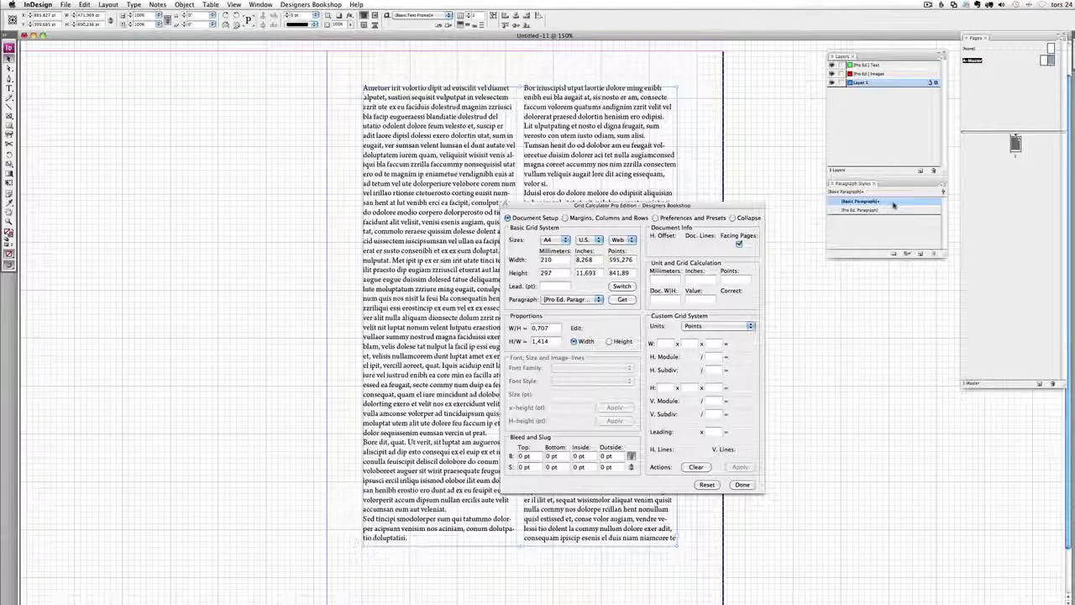
{"action": "right_click", "coordinate": [893, 205]}
{"action": "left_click", "coordinate": [885, 207]}
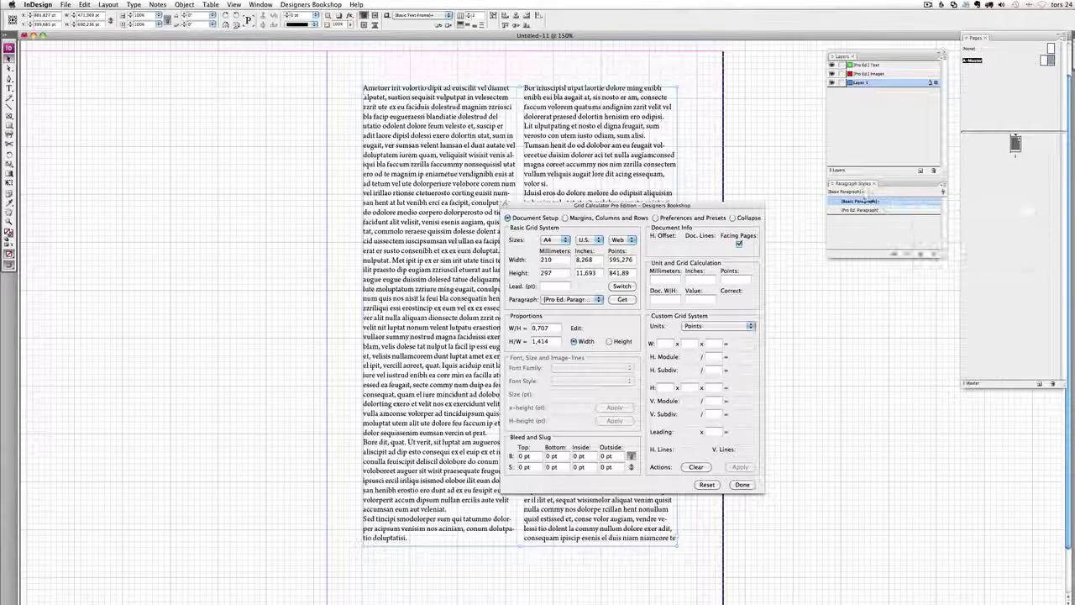
{"action": "left_click", "coordinate": [864, 201], "text": "alt"}
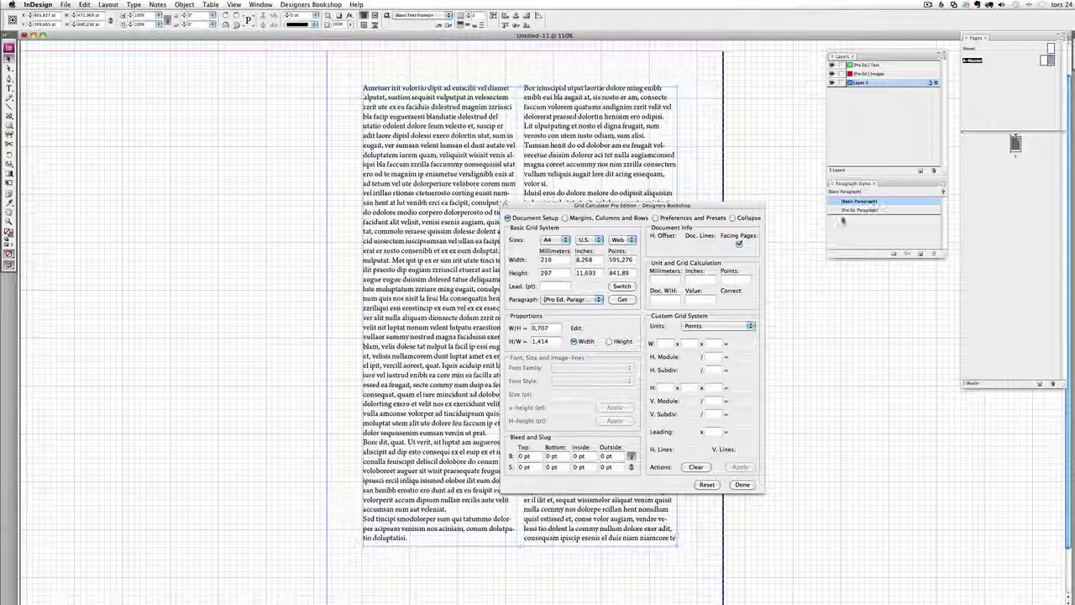
Step: Get the grid's leading and font values from the [Basic Paragraph] style in the calculator
{"action": "left_click", "coordinate": [595, 300]}
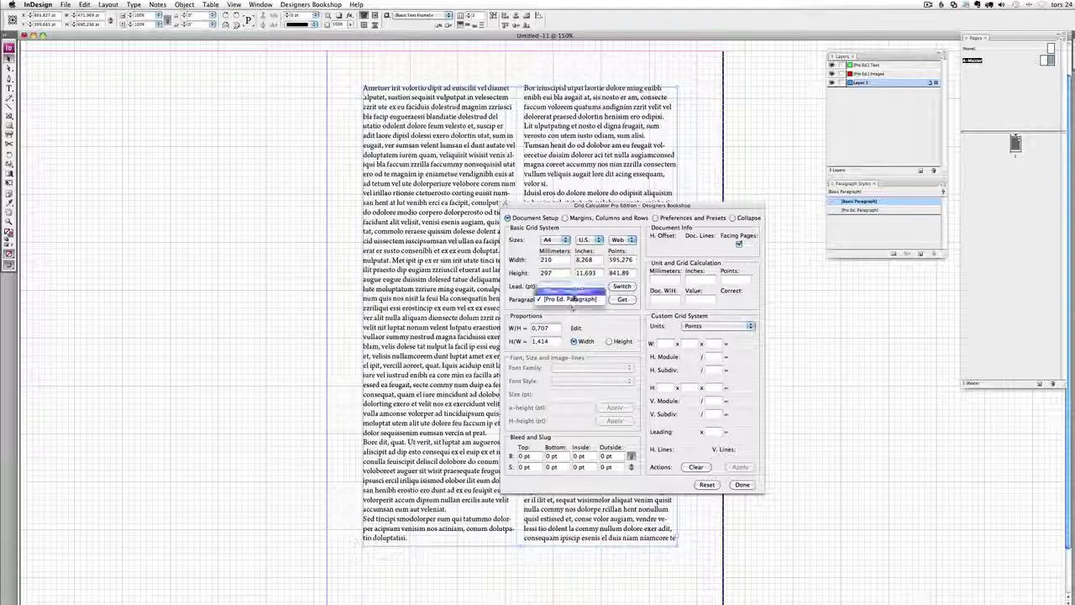
{"action": "left_click", "coordinate": [571, 291]}
{"action": "left_click", "coordinate": [621, 300]}
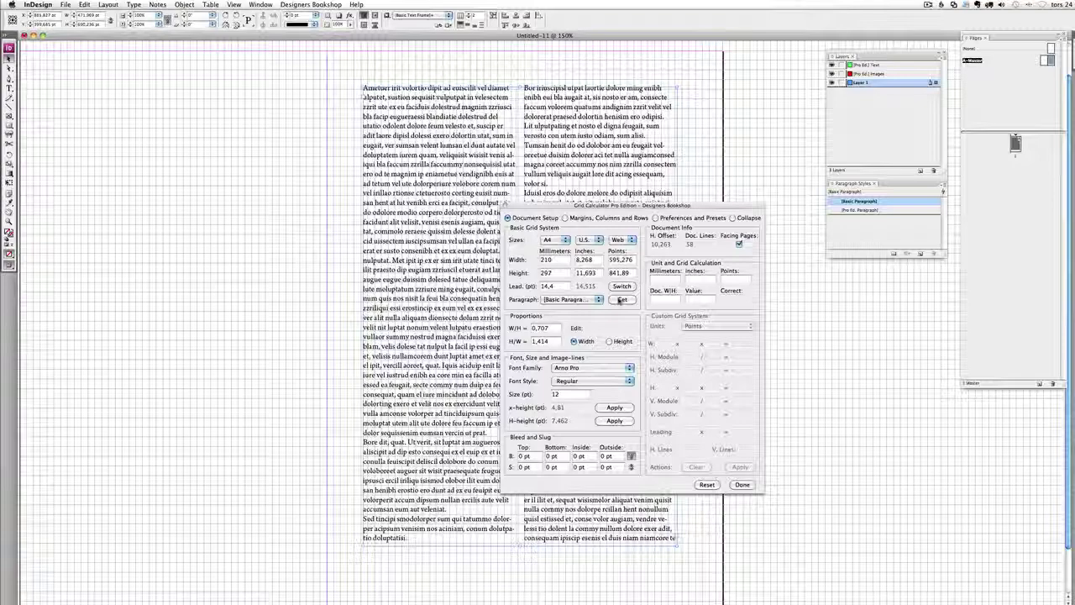
Step: Move the text frame slightly so it snaps to the document grid, and move the calculator window clear of the text
{"action": "left_click", "coordinate": [341, 179]}
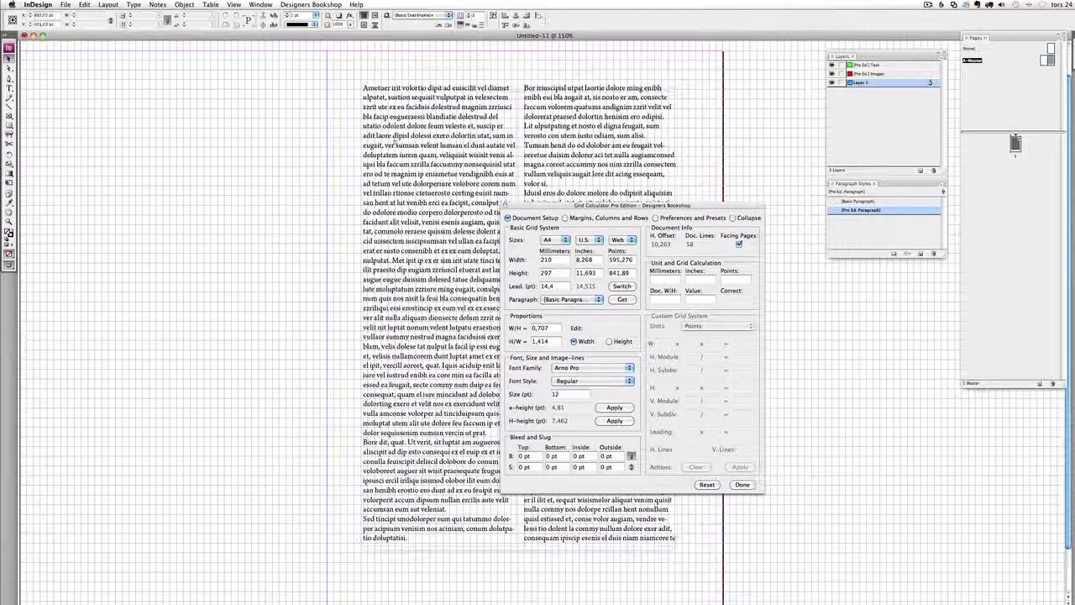
{"action": "left_click_drag", "start_coordinate": [395, 141], "coordinate": [393, 142]}
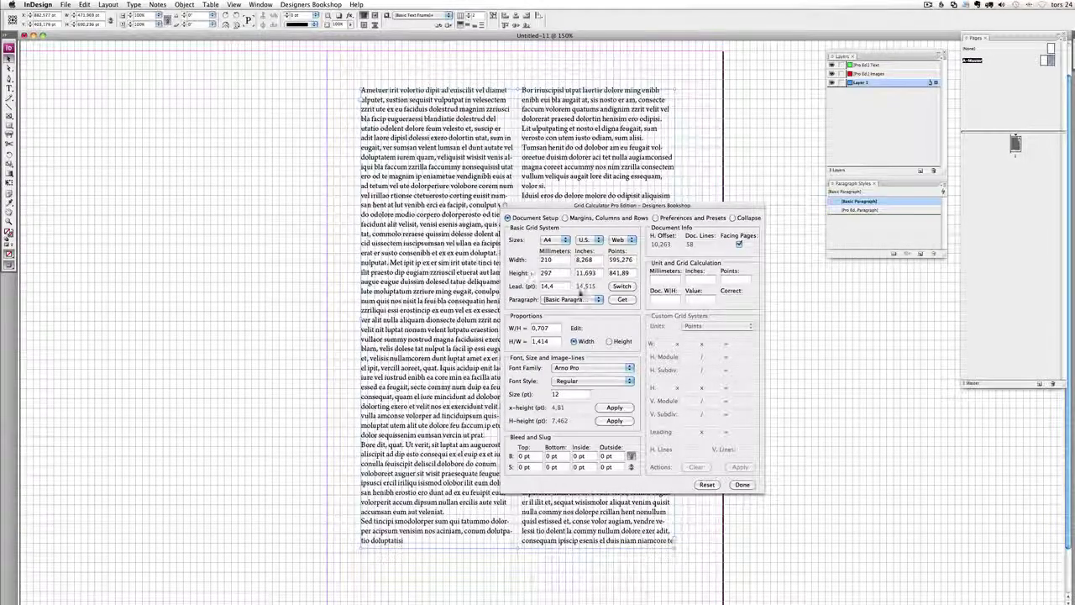
{"action": "left_click_drag", "start_coordinate": [560, 286], "coordinate": [535, 287]}
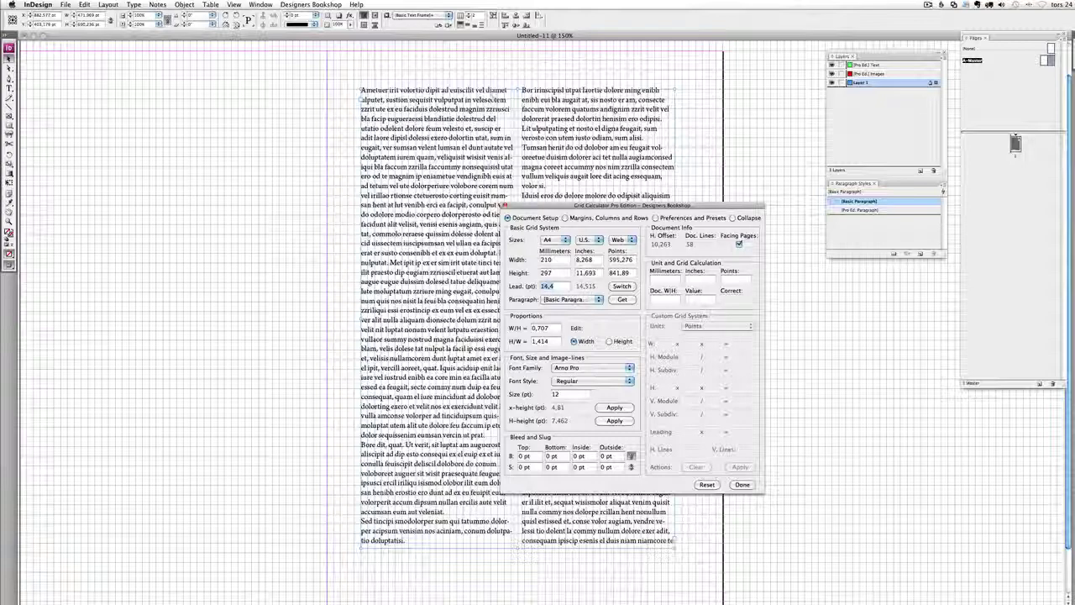
{"action": "left_click", "coordinate": [743, 485]}
{"action": "left_click_drag", "start_coordinate": [628, 209], "coordinate": [875, 307]}
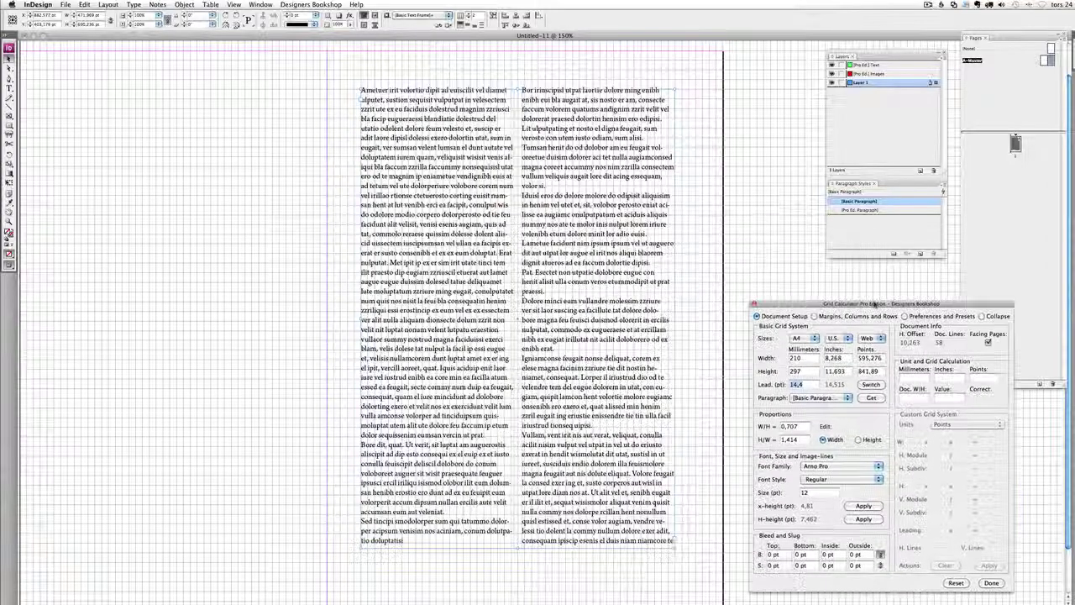
Step: Set the text frame's column gutter to 10,263 pt and resize its right and bottom edges to the nearest grid lines
{"action": "key", "text": "super+b"}
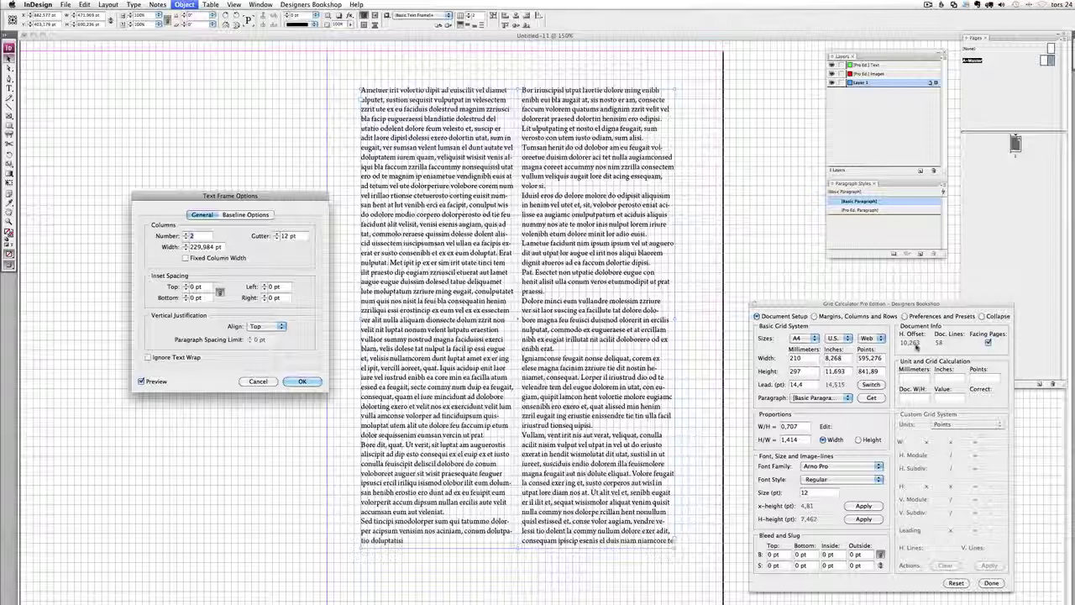
{"action": "triple_click", "coordinate": [290, 236]}
{"action": "type", "text": "10,263"}
{"action": "key", "text": "Tab"}
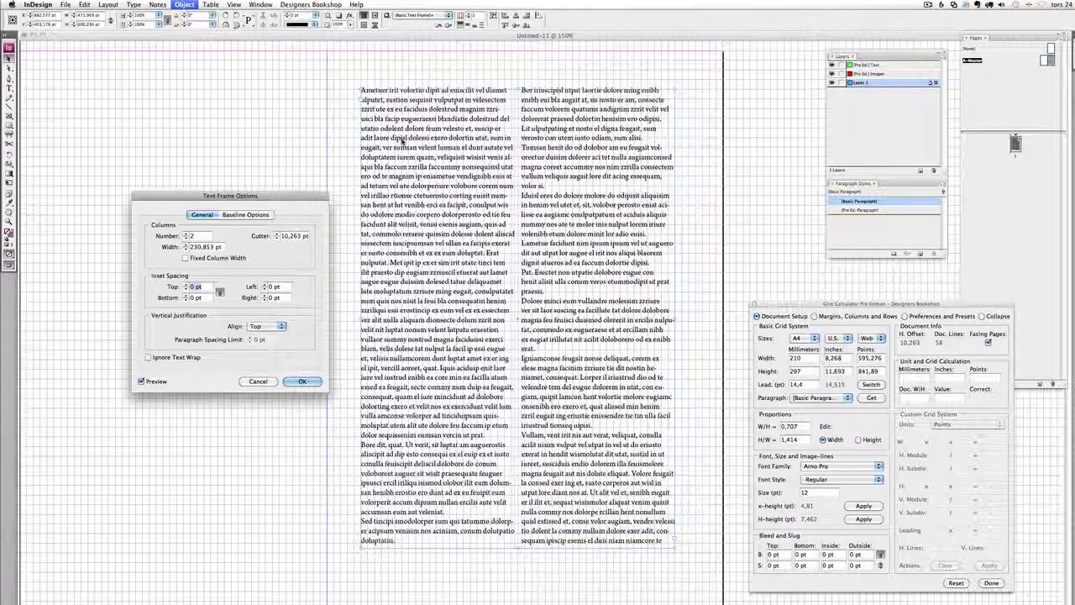
{"action": "left_click", "coordinate": [301, 382]}
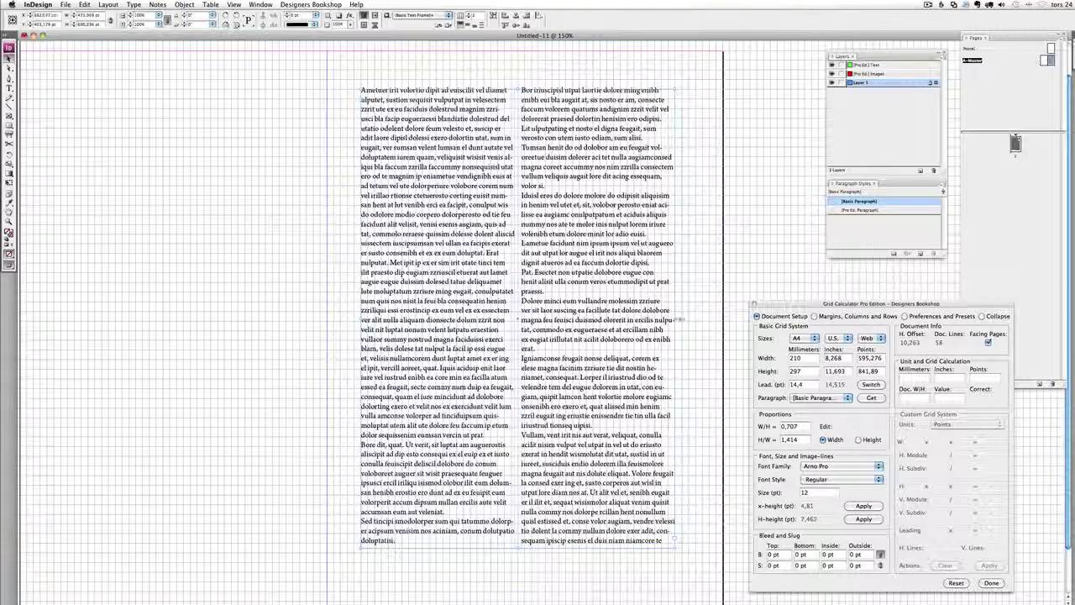
{"action": "left_click_drag", "start_coordinate": [677, 319], "coordinate": [684, 319]}
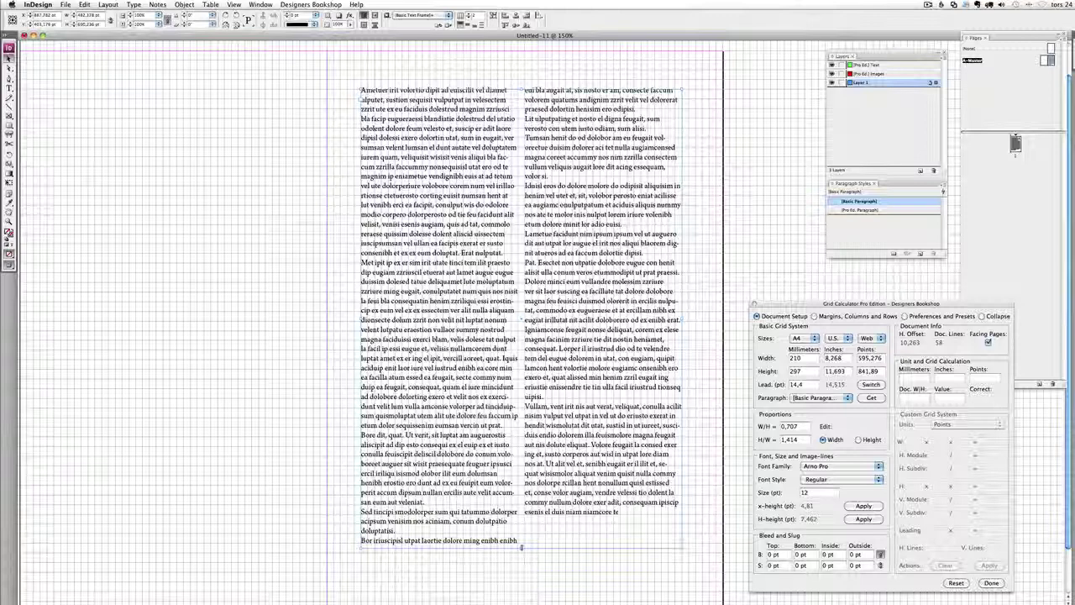
{"action": "left_click_drag", "start_coordinate": [521, 547], "coordinate": [522, 543]}
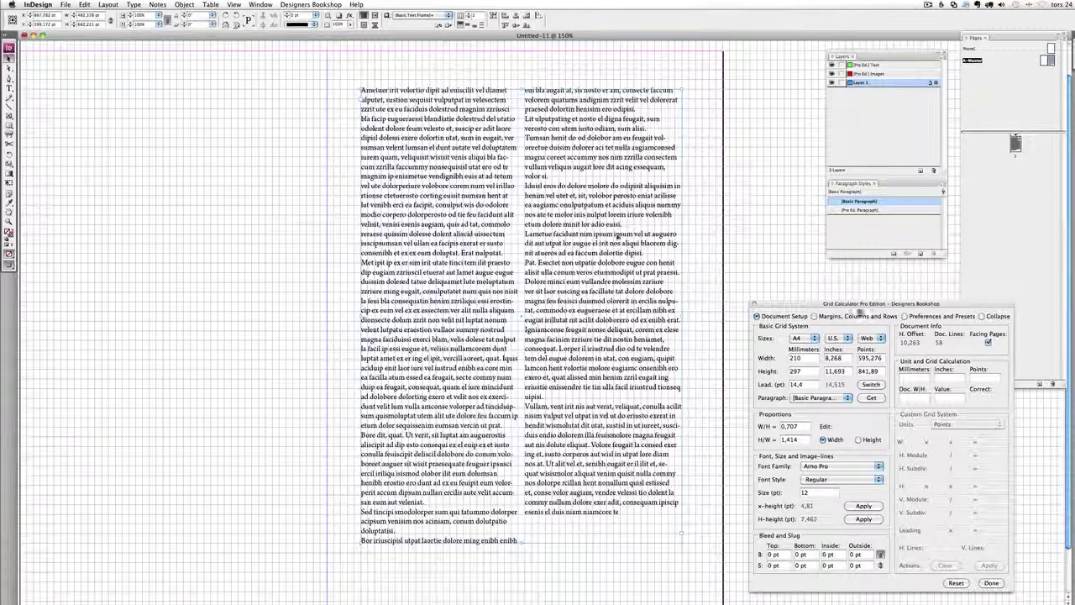
Step: Set the grid's inside/left margin to 5 lines in the margins, columns and rows settings
{"action": "left_click_drag", "start_coordinate": [868, 316], "coordinate": [789, 266]}
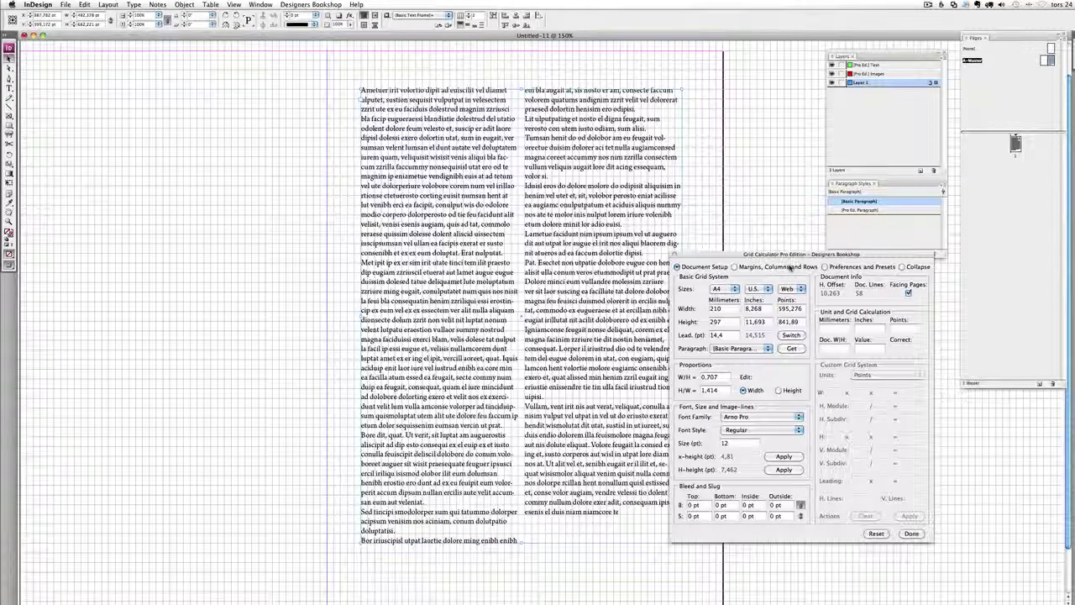
{"action": "left_click", "coordinate": [790, 266]}
{"action": "left_click", "coordinate": [814, 314]}
{"action": "left_click", "coordinate": [815, 314]}
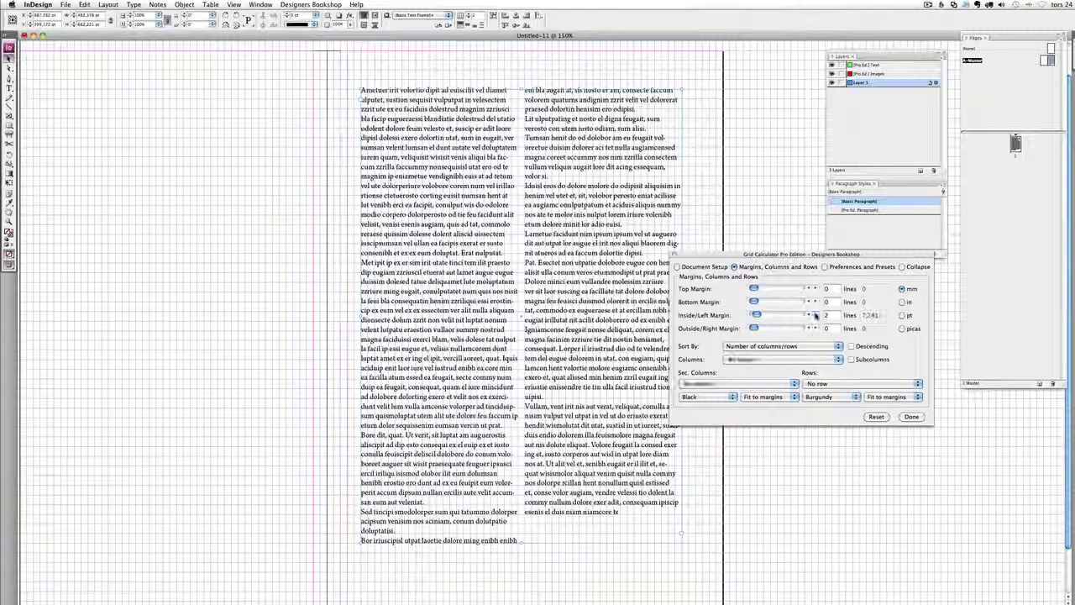
{"action": "left_click", "coordinate": [814, 314]}
{"action": "left_click", "coordinate": [815, 314]}
{"action": "left_click", "coordinate": [815, 314]}
Step: Set the outside/right margin to 6 lines and choose 2 columns of 23 lines with a 1-line gutter
{"action": "left_click", "coordinate": [815, 328]}
{"action": "left_click", "coordinate": [815, 328]}
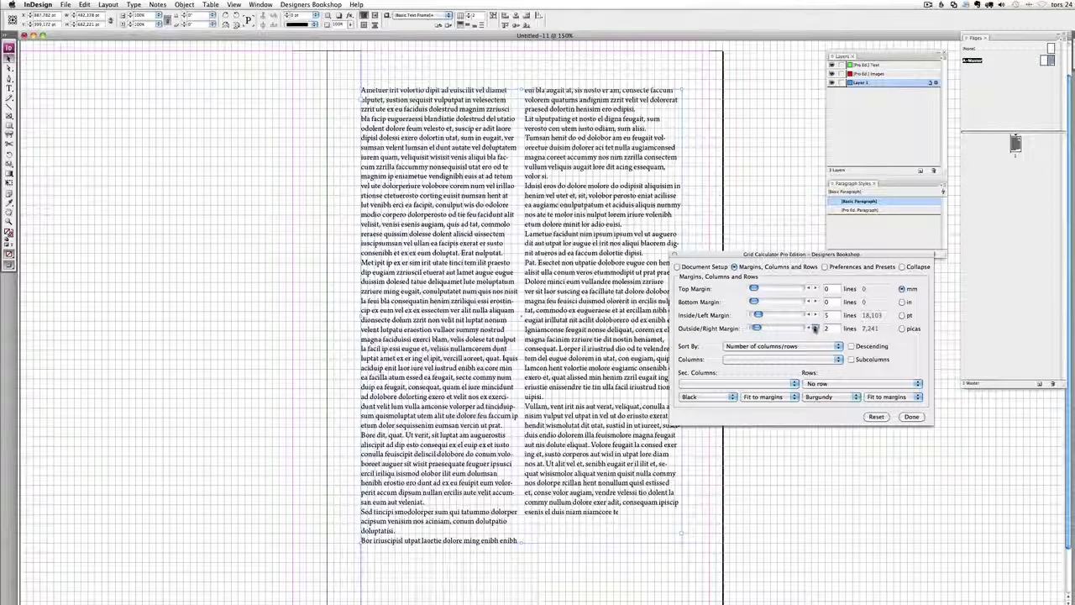
{"action": "left_click", "coordinate": [815, 329]}
{"action": "left_click", "coordinate": [814, 328]}
{"action": "left_click", "coordinate": [815, 328]}
{"action": "left_click", "coordinate": [815, 328]}
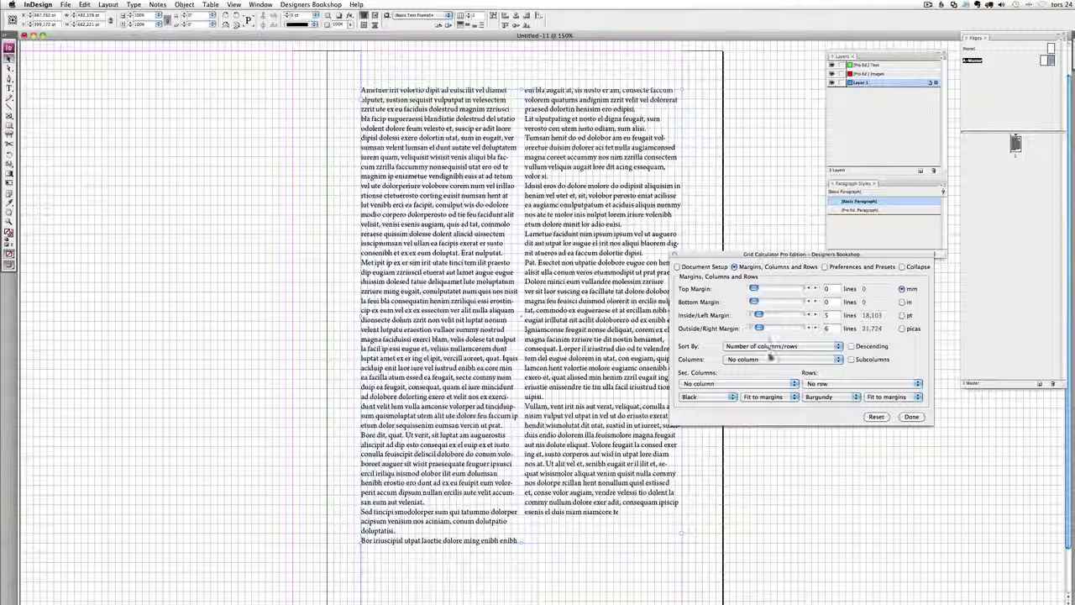
{"action": "left_click", "coordinate": [770, 359]}
{"action": "left_click", "coordinate": [747, 422]}
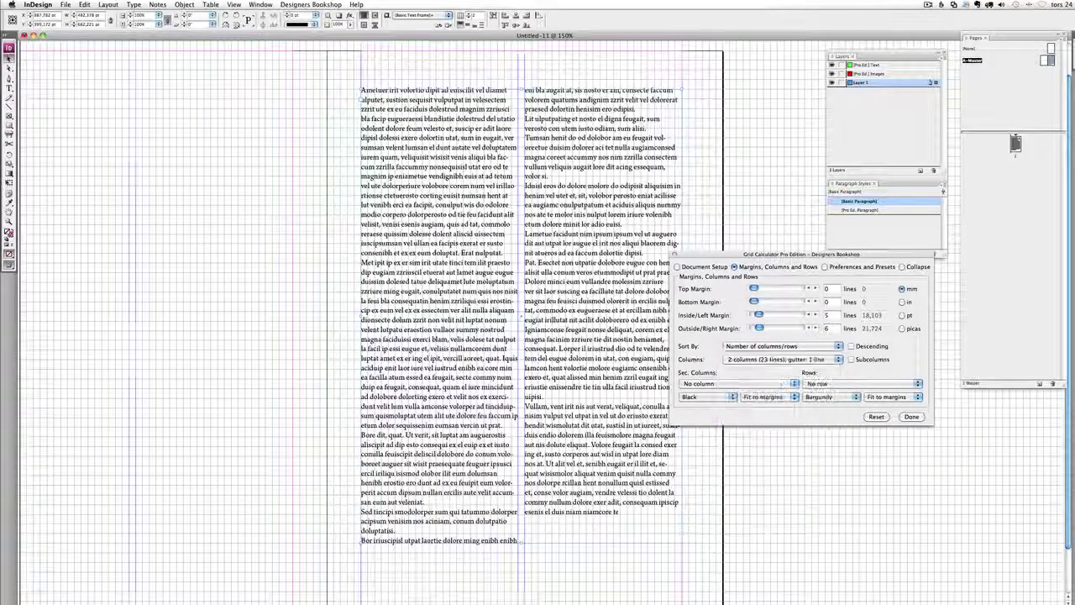
Step: Set the grid's top margin to 4 lines
{"action": "left_click", "coordinate": [816, 289]}
{"action": "left_click", "coordinate": [815, 289]}
{"action": "left_click", "coordinate": [816, 288]}
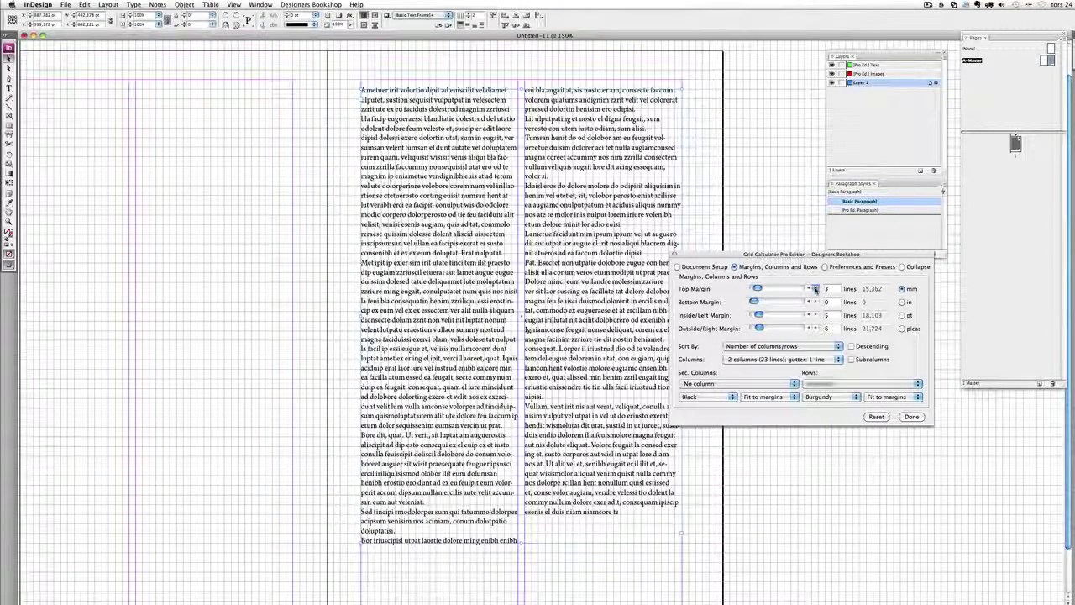
{"action": "left_click", "coordinate": [815, 289]}
Step: Set the grid's bottom margin to 7 lines to match the lower edge of the text frame
{"action": "scroll", "coordinate": [467, 363], "scroll_direction": "down", "scroll_amount": 3}
{"action": "scroll", "coordinate": [466, 363], "scroll_direction": "down", "scroll_amount": 1}
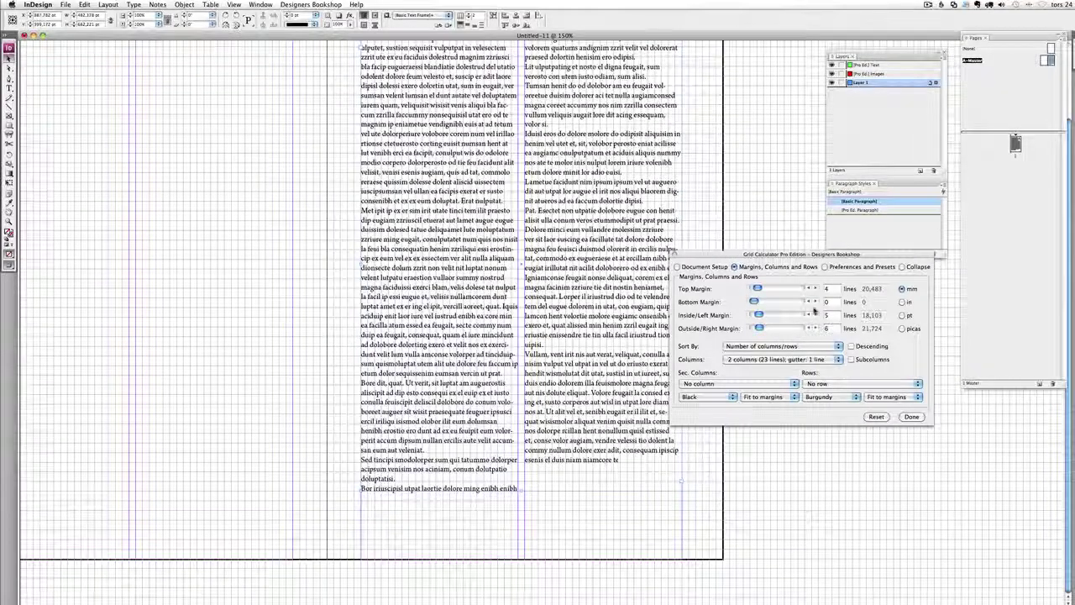
{"action": "left_click", "coordinate": [815, 302]}
{"action": "left_click", "coordinate": [815, 301]}
{"action": "left_click", "coordinate": [815, 301]}
{"action": "left_click", "coordinate": [815, 302]}
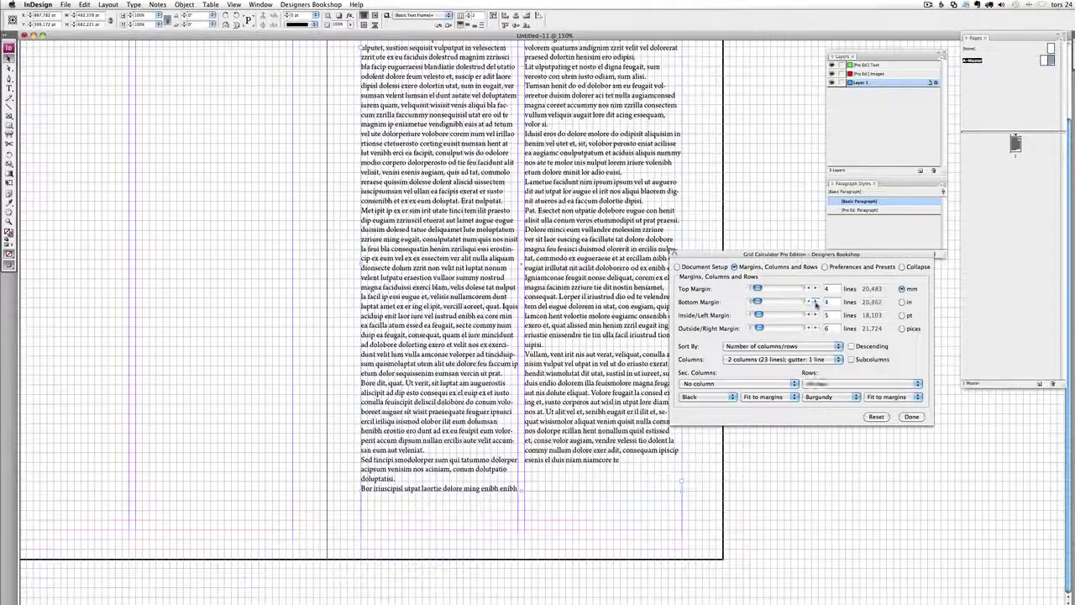
{"action": "left_click", "coordinate": [815, 302]}
{"action": "left_click", "coordinate": [814, 302]}
{"action": "left_click", "coordinate": [814, 301]}
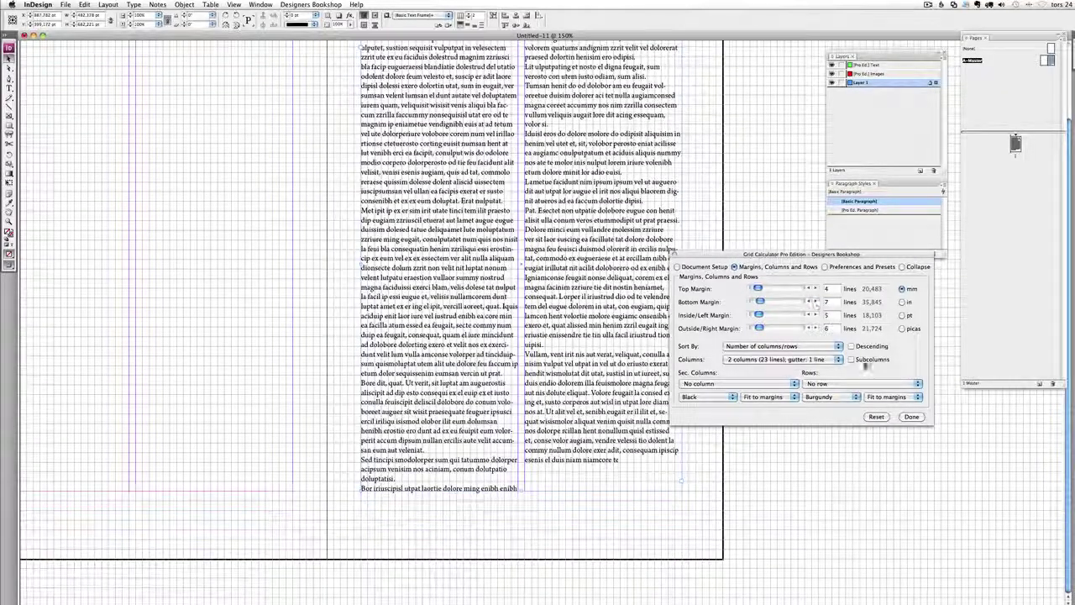
Step: Divide the margin area into 6 rows of 7 lines with a 1-line gutter
{"action": "left_click", "coordinate": [850, 383]}
{"action": "left_click", "coordinate": [849, 502]}
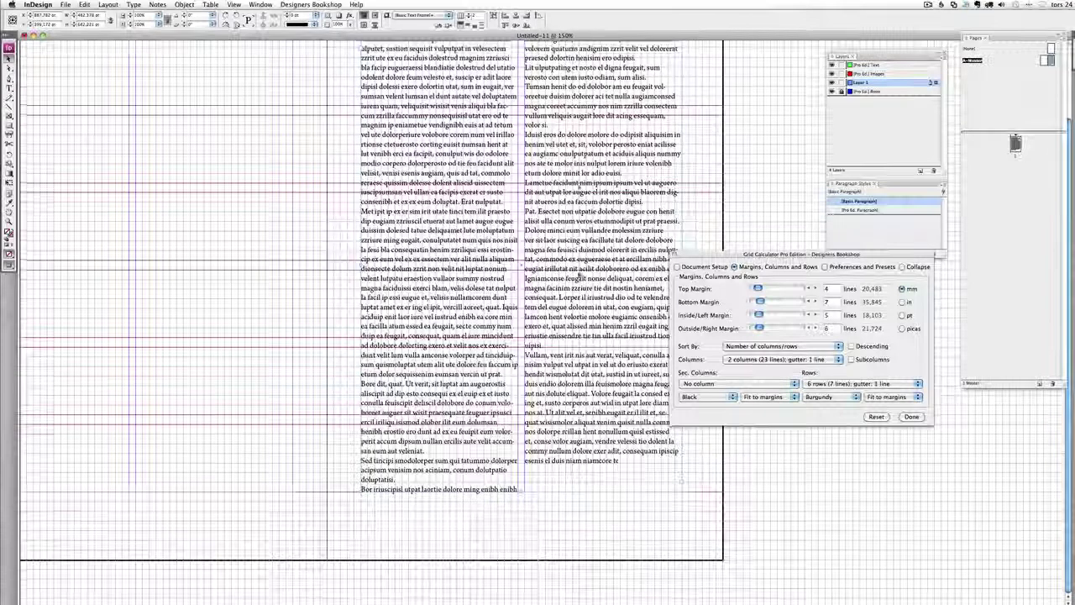
{"action": "scroll", "coordinate": [578, 273], "scroll_direction": "up", "scroll_amount": 5}
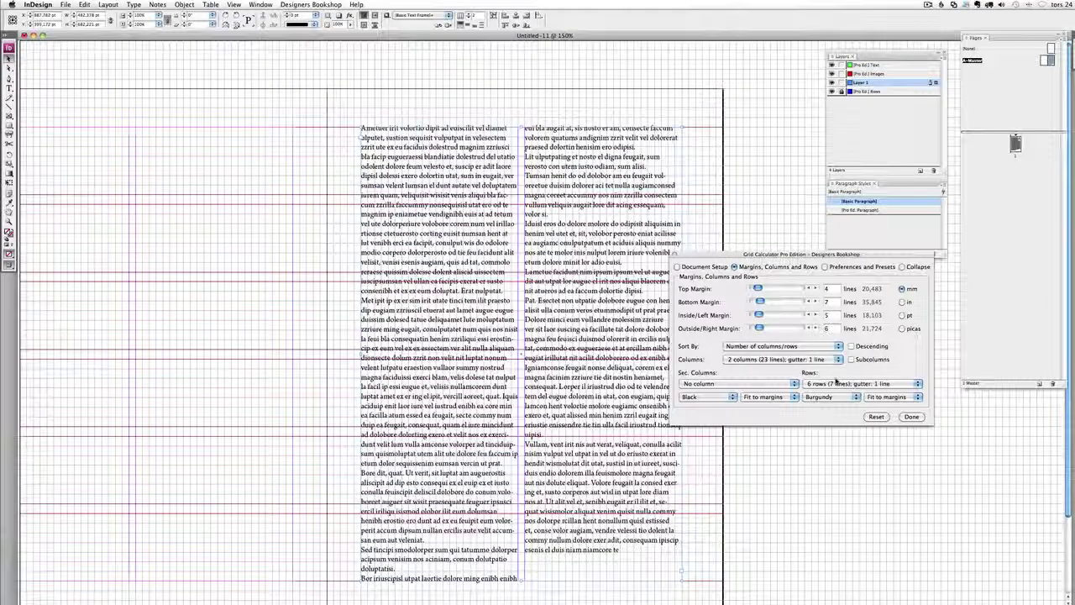